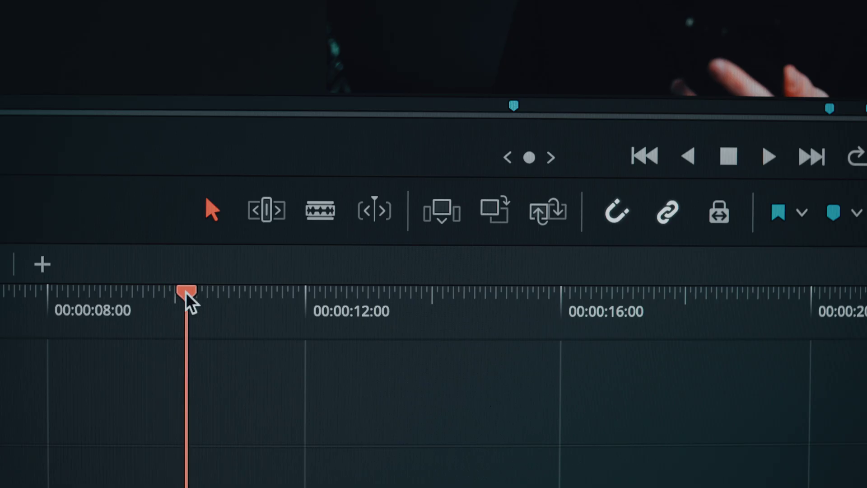
- Add three bins named A-Roll, B-Roll and Music inside the Media Pool's Master bin
key("b")
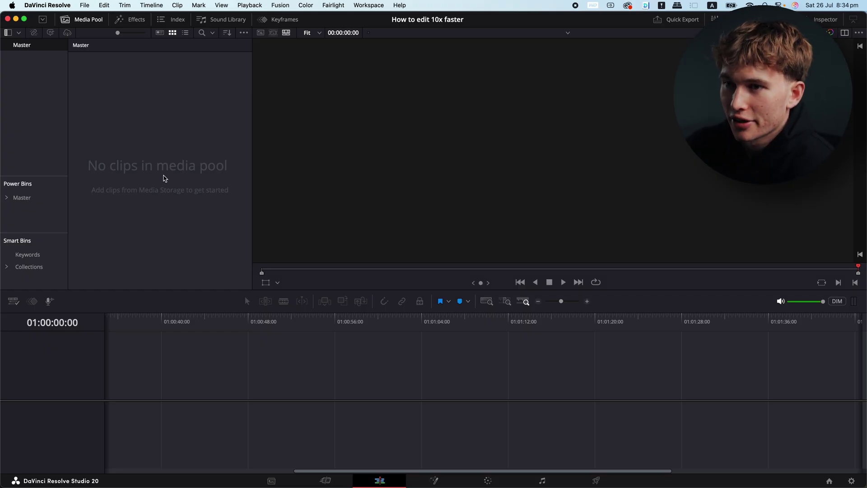
key("super+Tab")
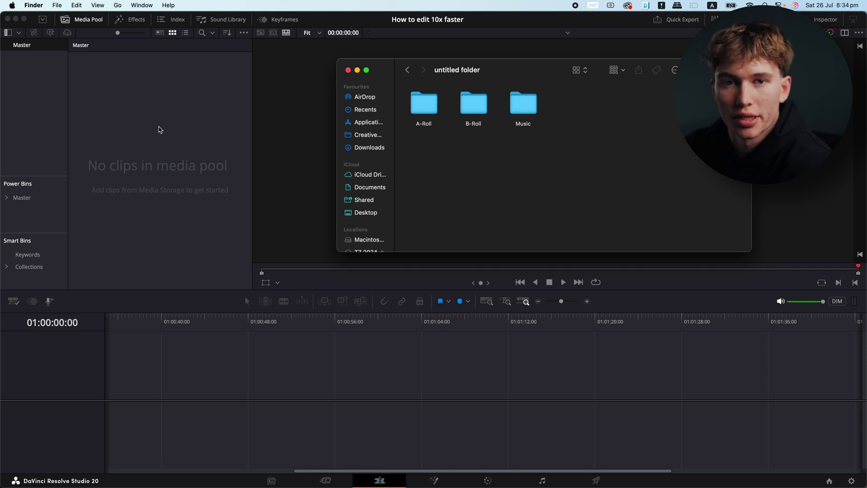
right_click(91, 89)
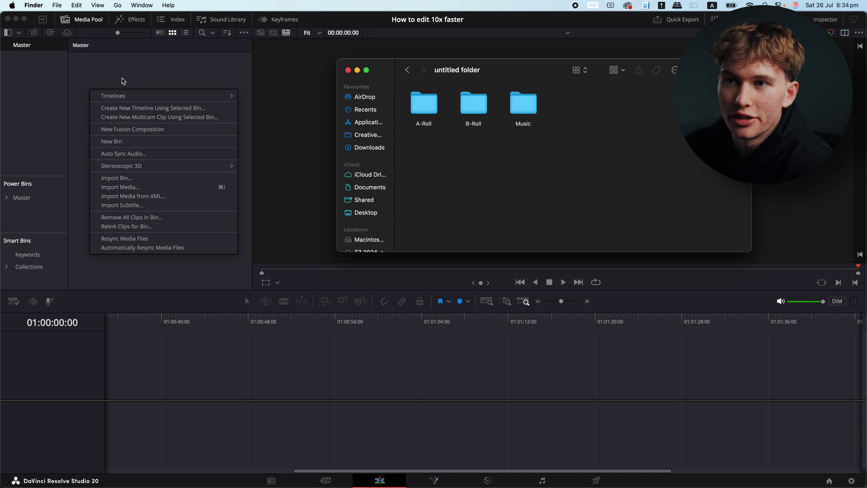
left_click(131, 141)
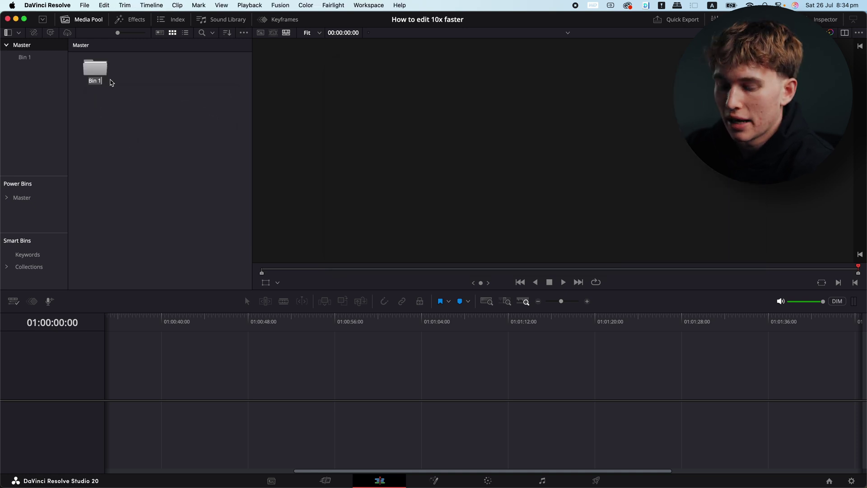
type("A-Roll")
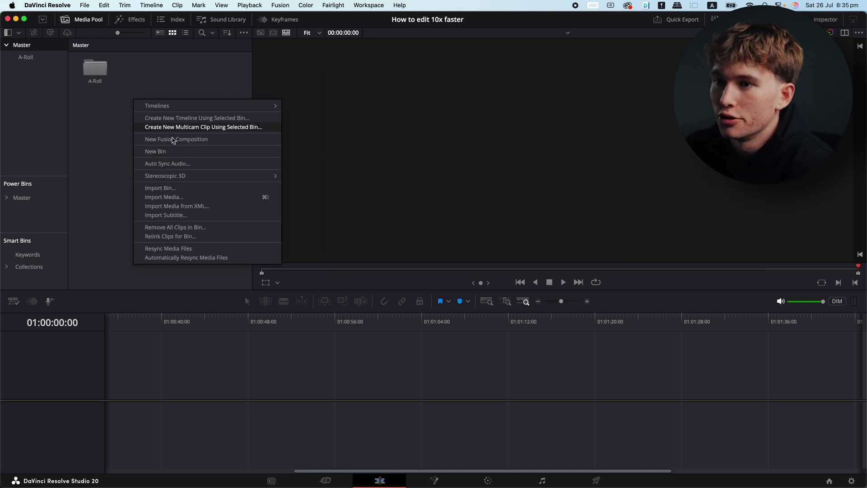
left_click(158, 153)
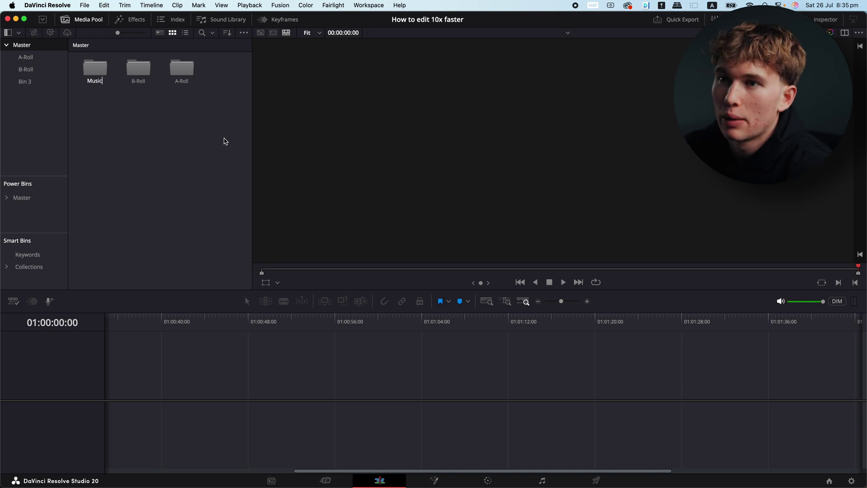
key("Return")
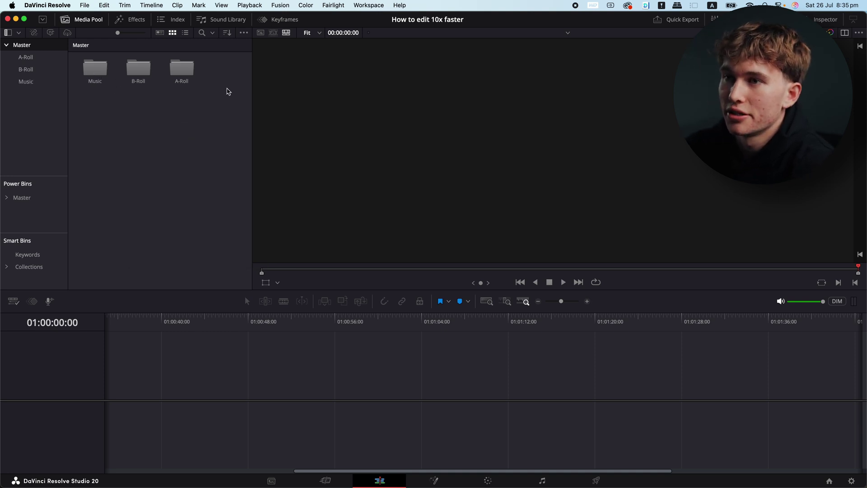
- Import the three A-Roll clips from the footage folder into the A-Roll bin
left_click(168, 475)
double_click(432, 106)
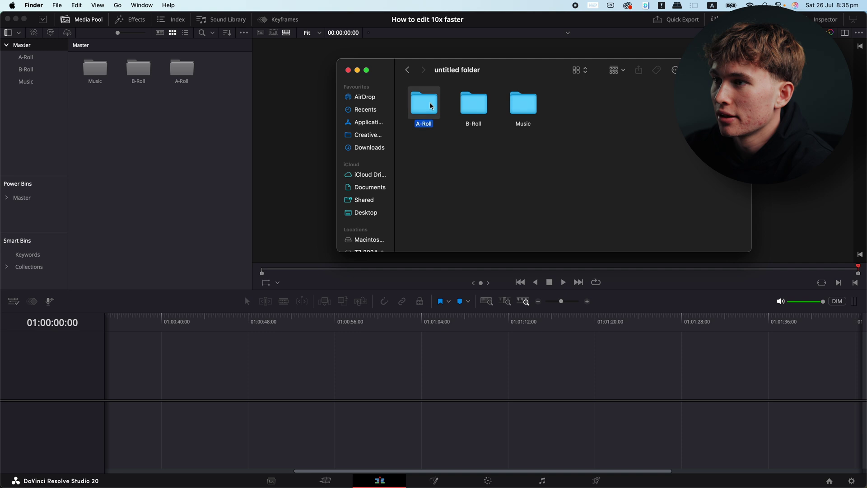
key("super+a")
left_click_drag(425, 104, 215, 89)
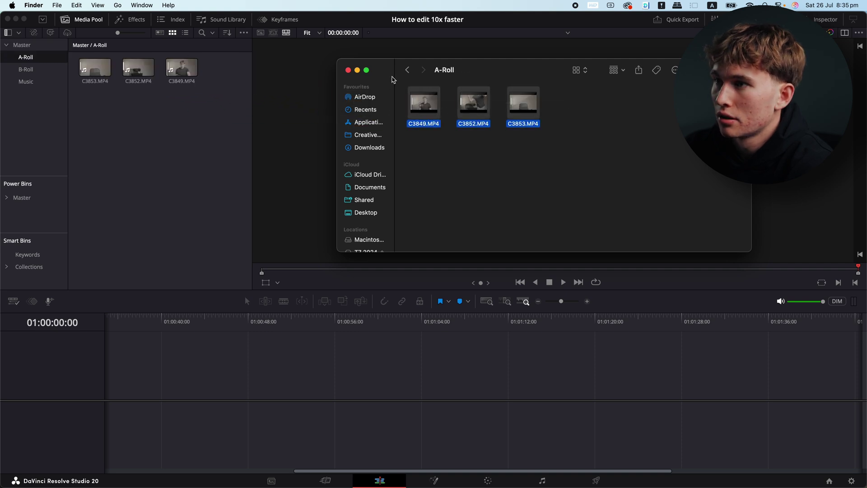
- Import all 13 B-Roll clips from the footage folder into the B-Roll bin
left_click(33, 70)
left_click(168, 475)
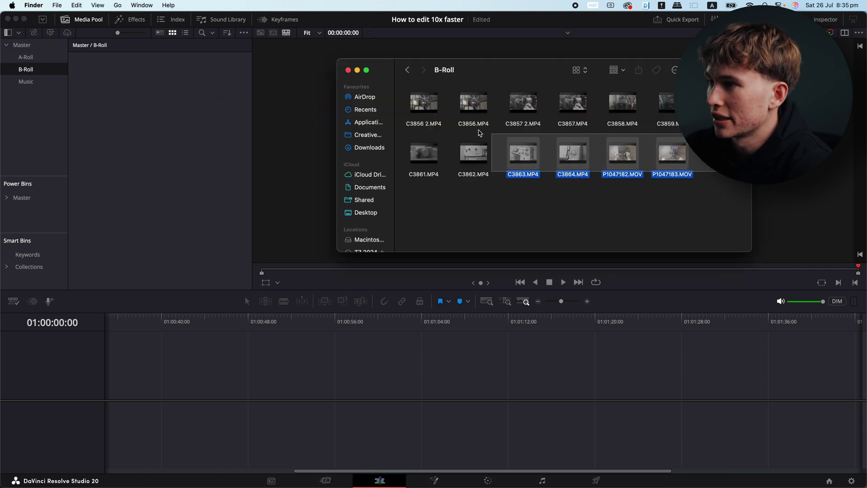
key("super+a")
left_click_drag(420, 106, 232, 116)
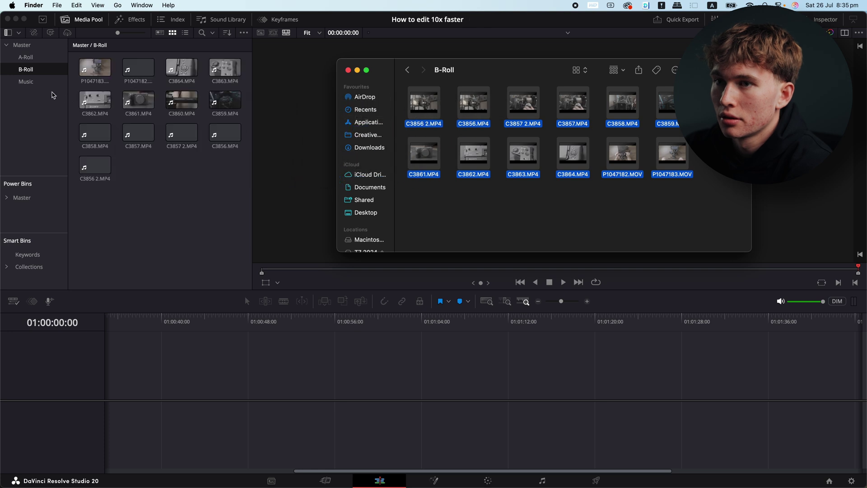
left_click(26, 82)
left_click(161, 469)
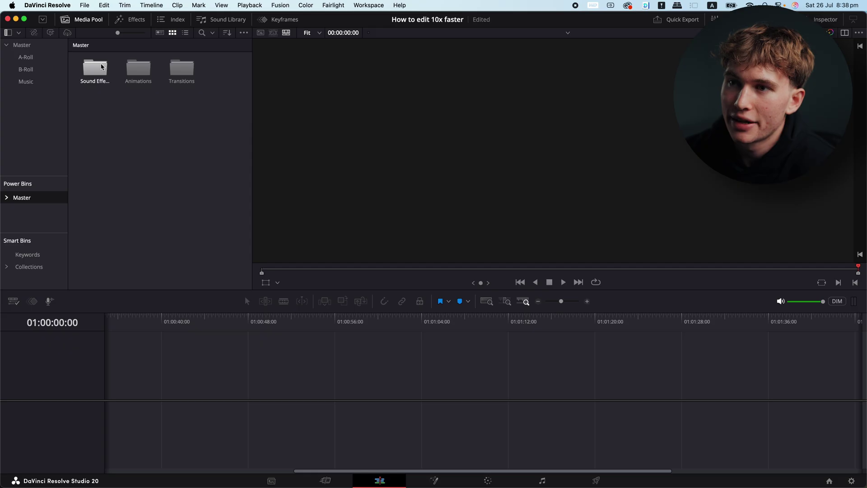
- Show Power Bins and add a new power bin named 'Sound effects'
left_click(96, 67)
double_click(96, 68)
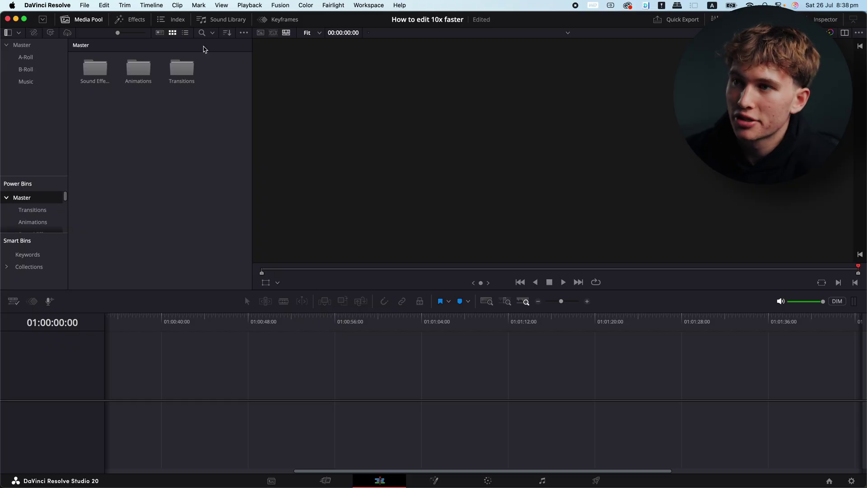
left_click(244, 33)
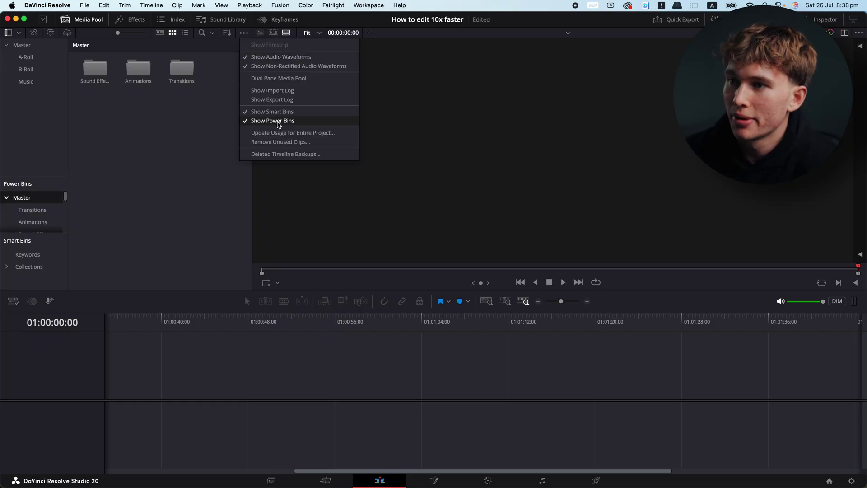
right_click(125, 159)
left_click(160, 189)
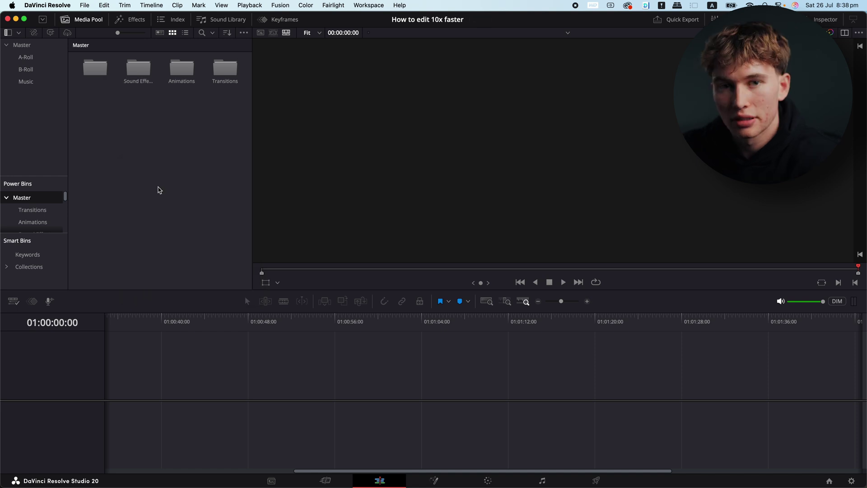
type("Sound effects")
key("Return")
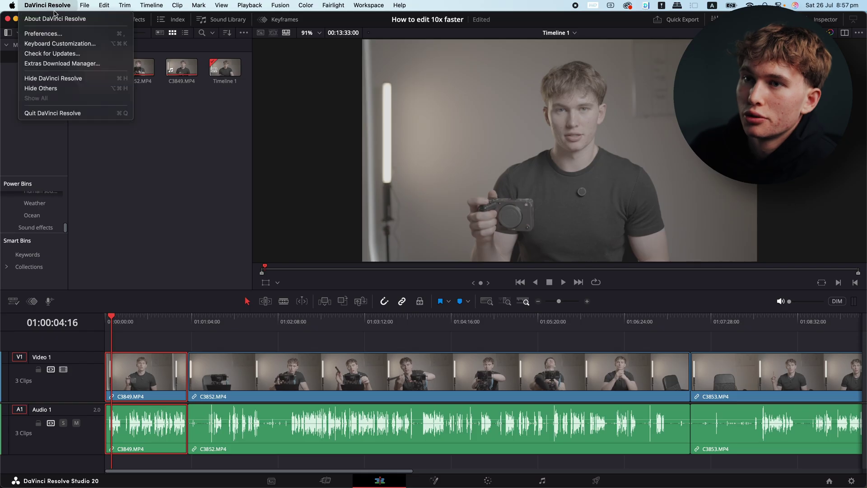
- Import the saved shortcut .txt file as a keyboard preset named 'Keyboard shortcuts'
left_click(63, 44)
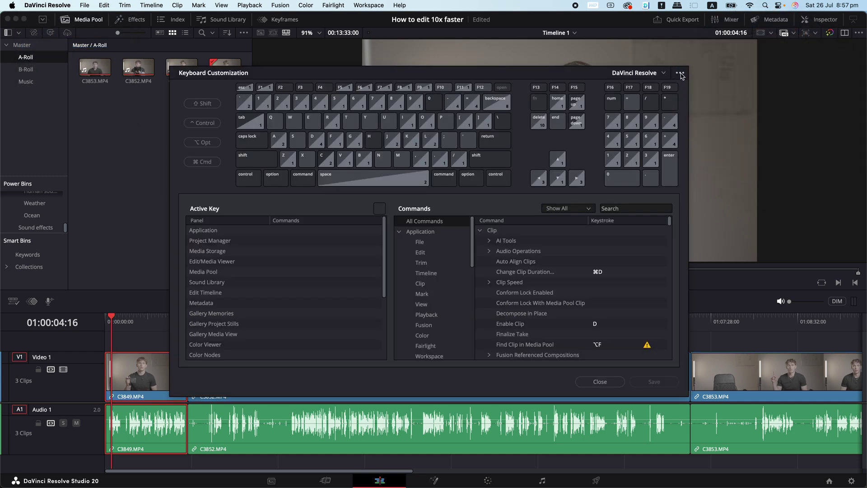
left_click(680, 74)
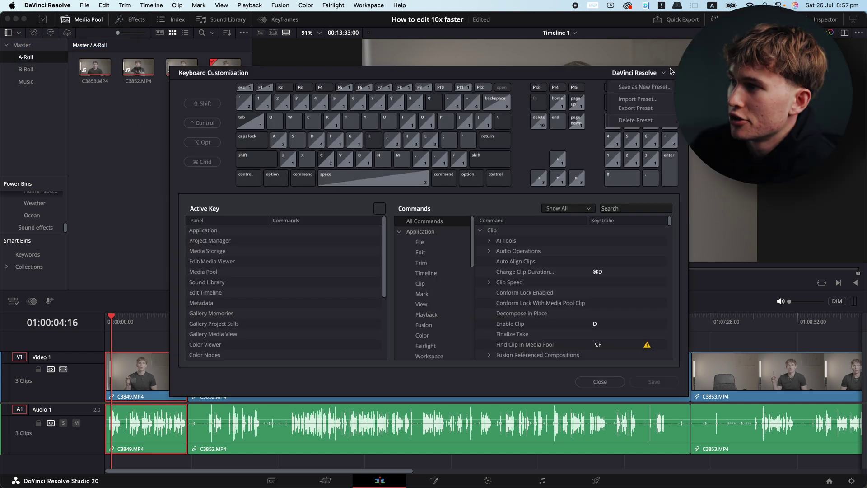
left_click(638, 99)
left_click(313, 182)
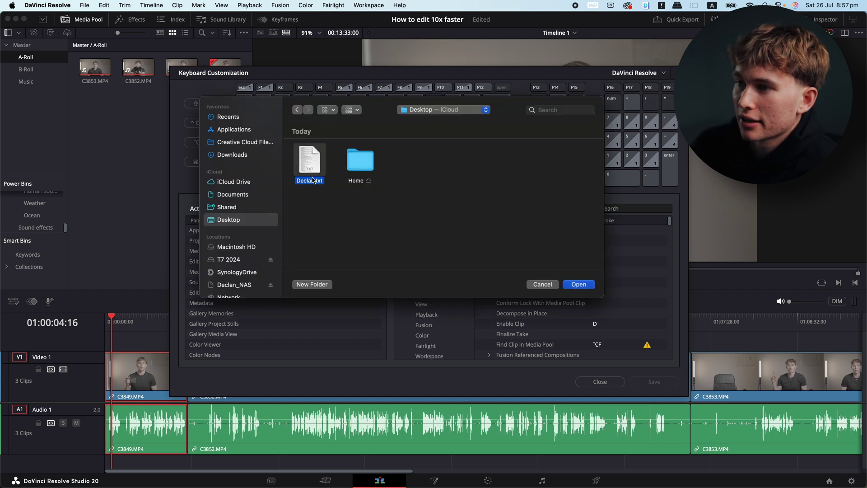
left_click(578, 284)
type("Keyboard shortcuts")
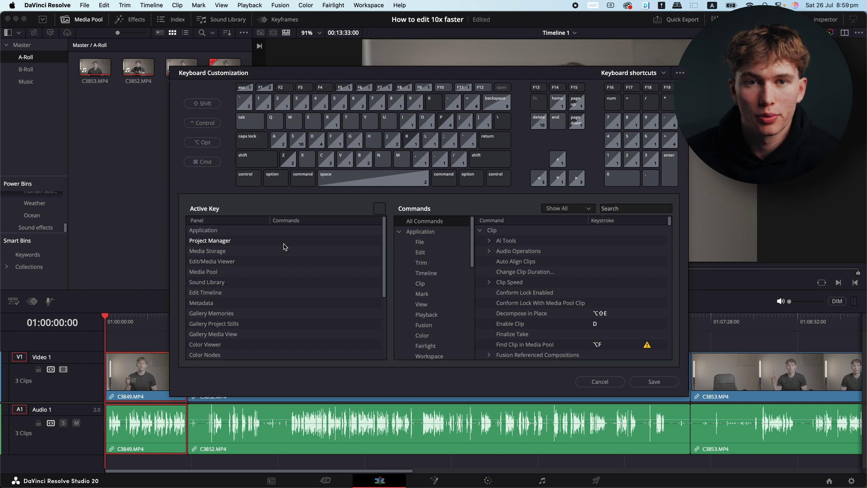
- Check that Q, W, E map to Start to Playhead, Split Clips, End to Playhead, then cancel
left_click(277, 123)
left_click(296, 123)
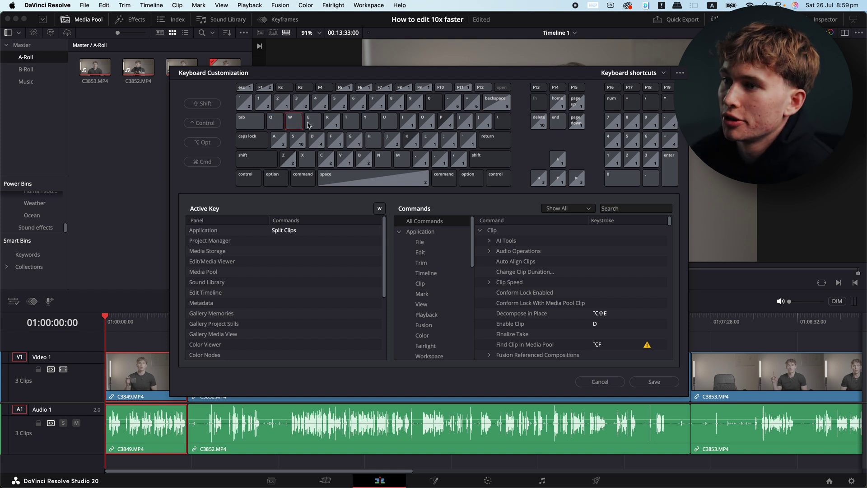
left_click(314, 125)
left_click(273, 121)
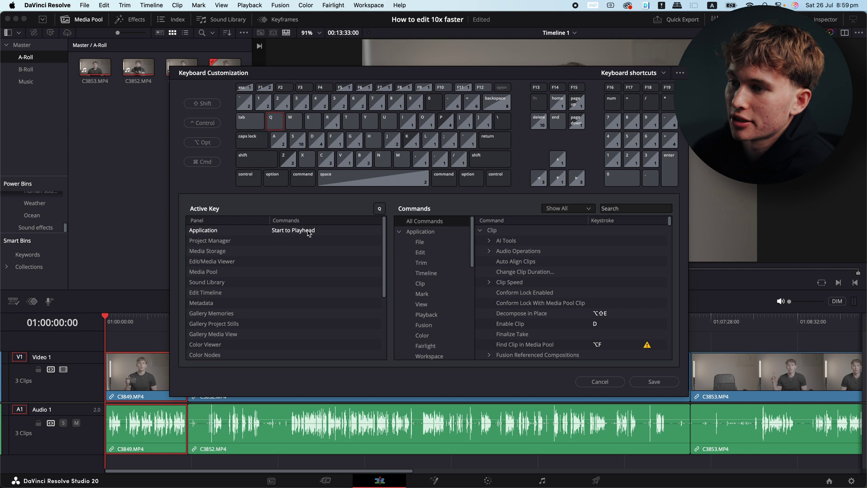
key("w")
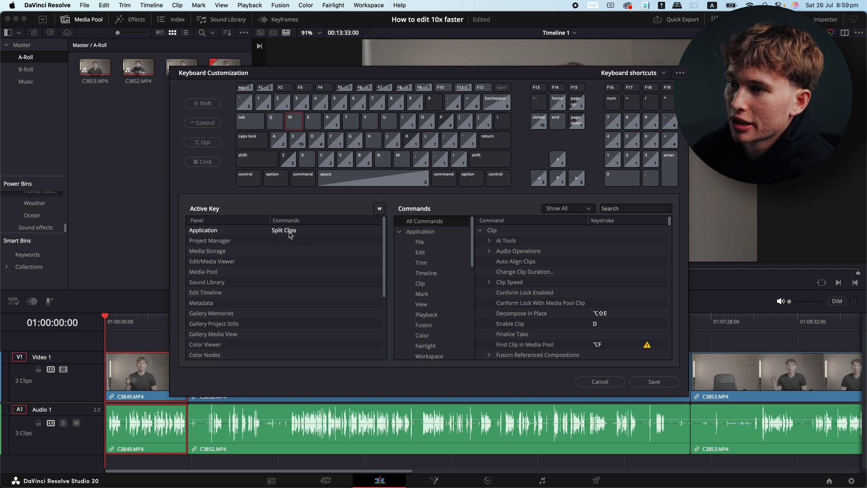
key("e")
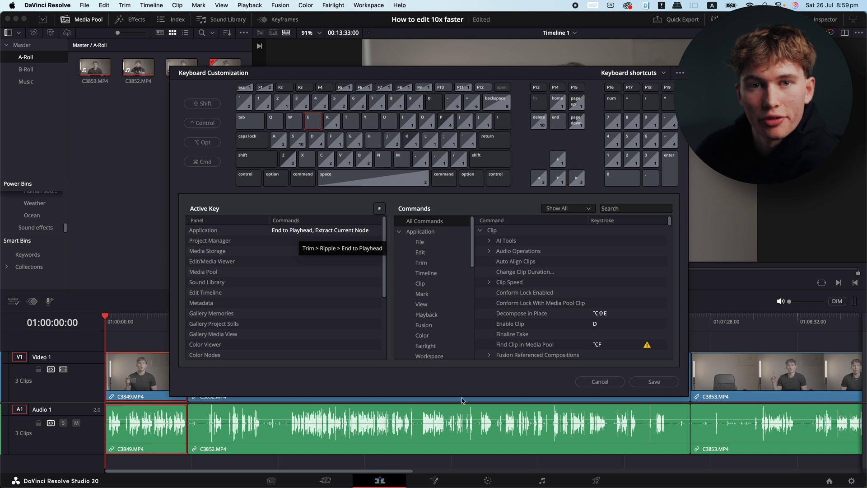
left_click(599, 382)
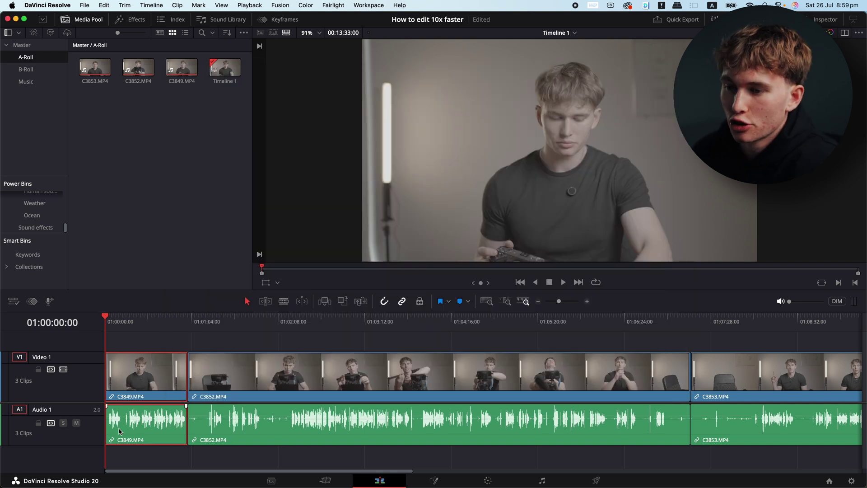
- Zoom into the timeline start, enlarge the Audio 1 track, and park the playhead near two seconds
key("super+equal")
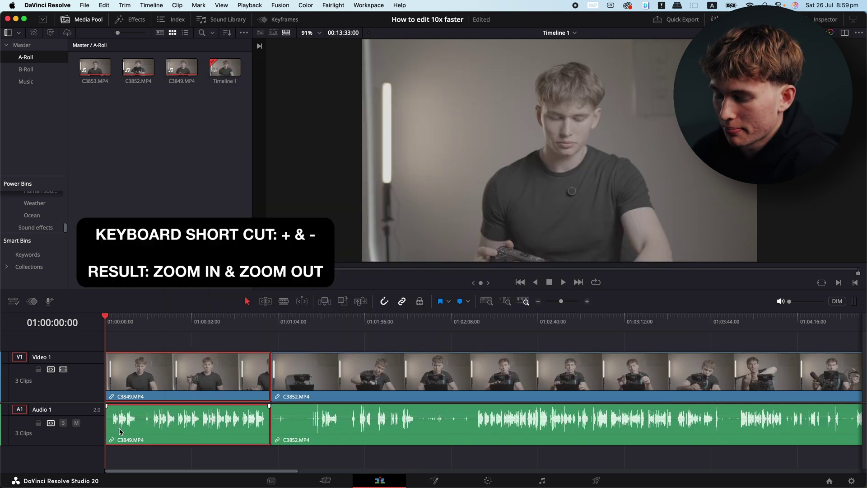
key("super+equal")
key("super+equal")
key("super+equal")
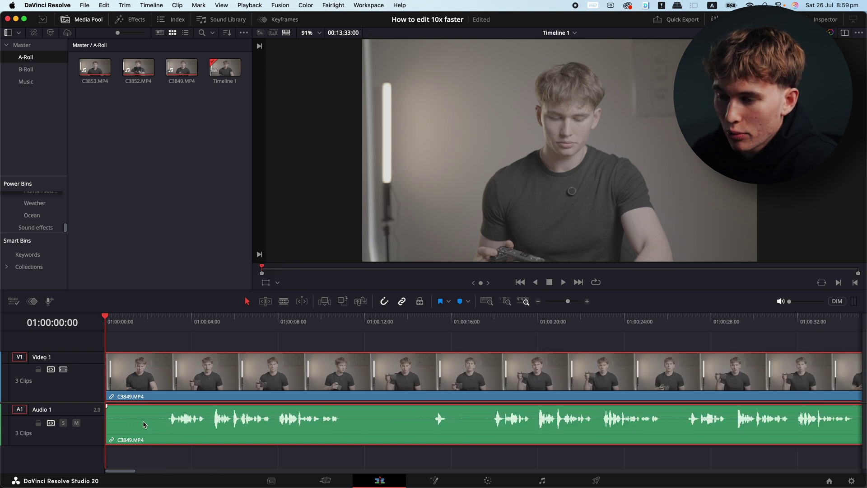
left_click_drag(90, 446, 88, 468)
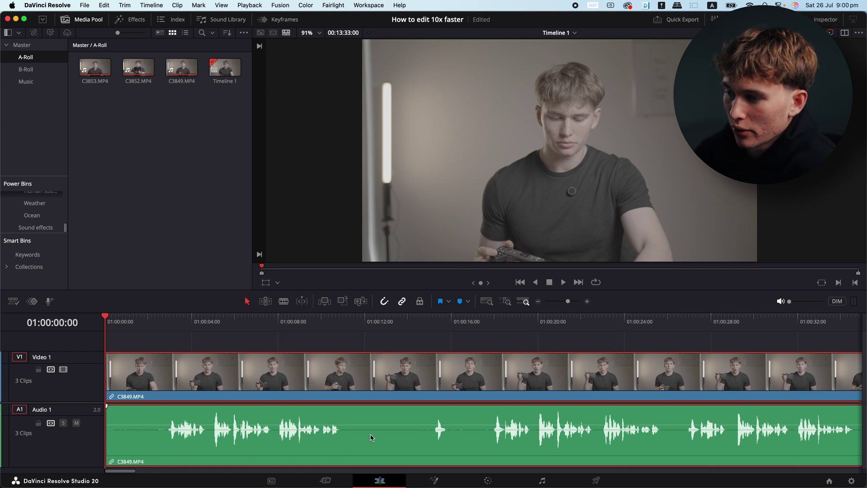
scroll(370, 437, "right", 5)
scroll(361, 432, "left", 5)
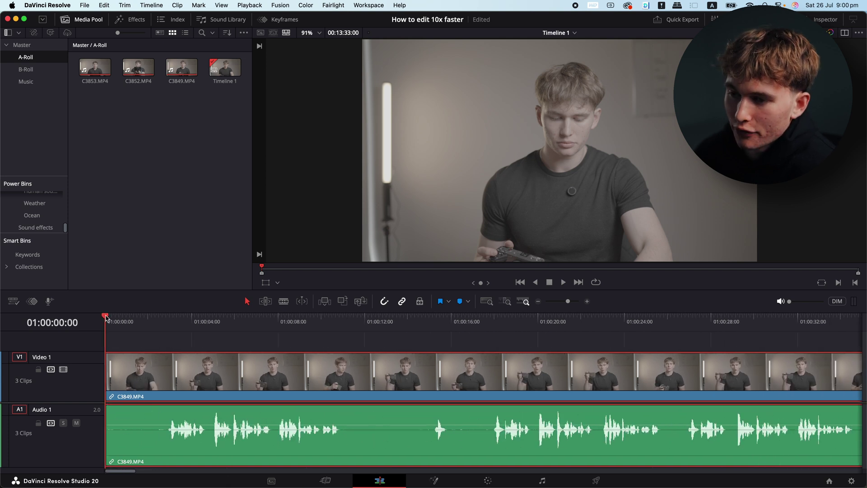
left_click_drag(107, 318, 165, 323)
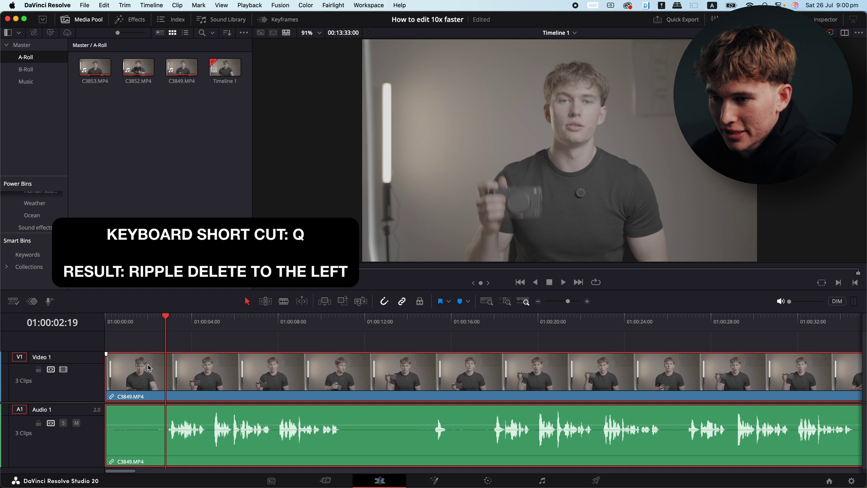
- Ripple-delete the opening before the playhead, then split C3849 at 01:00:08:04
key("q")
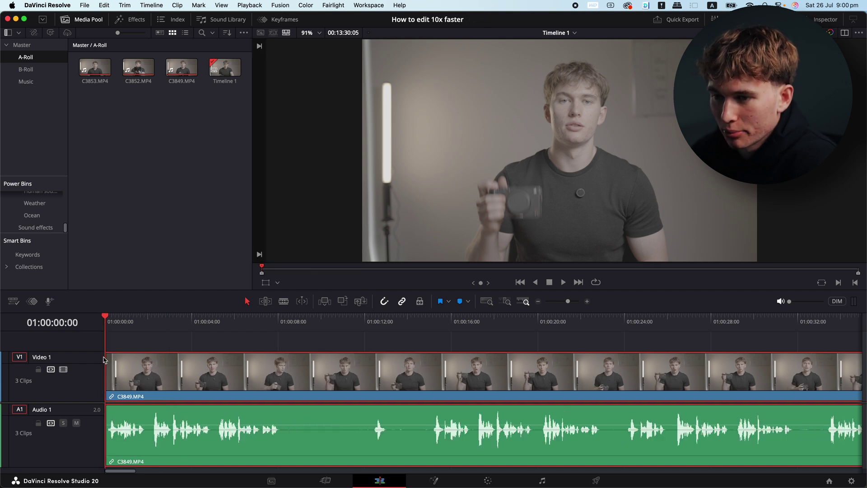
key("space")
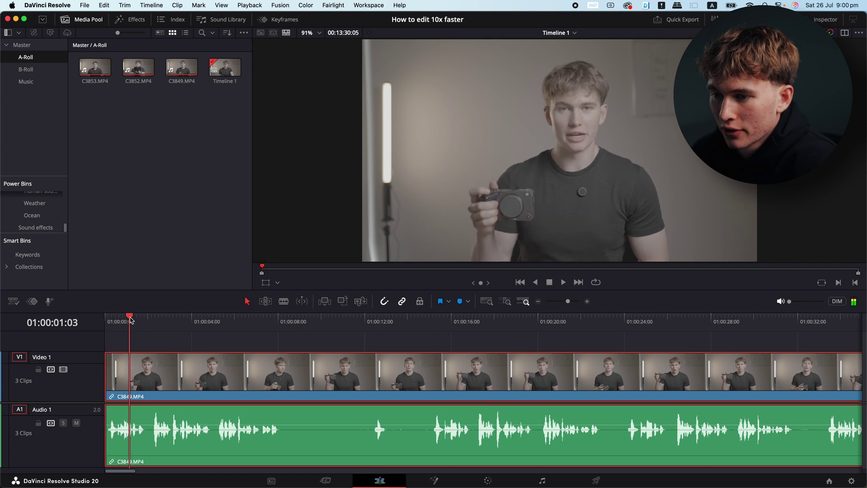
left_click(210, 322)
left_click_drag(213, 323, 282, 324)
key("w")
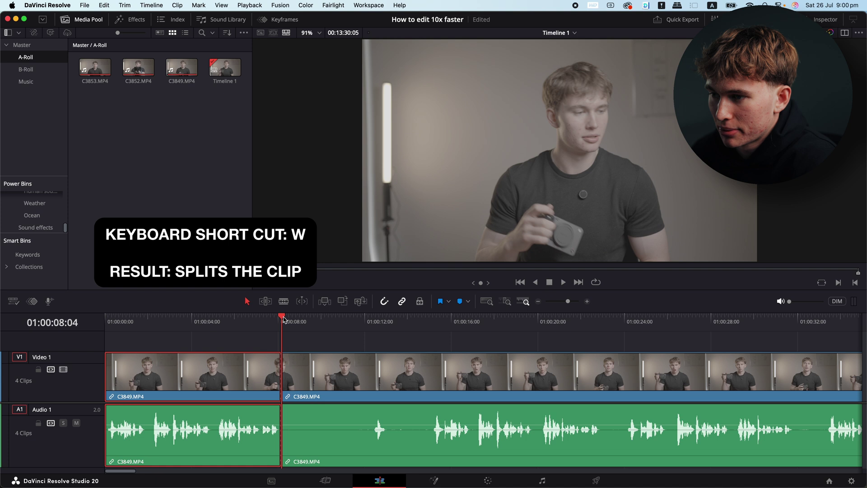
- Ripple-delete up to 01:00:12:07, then split at 01:00:08:22 and ripple-delete again
left_click_drag(282, 322, 373, 323)
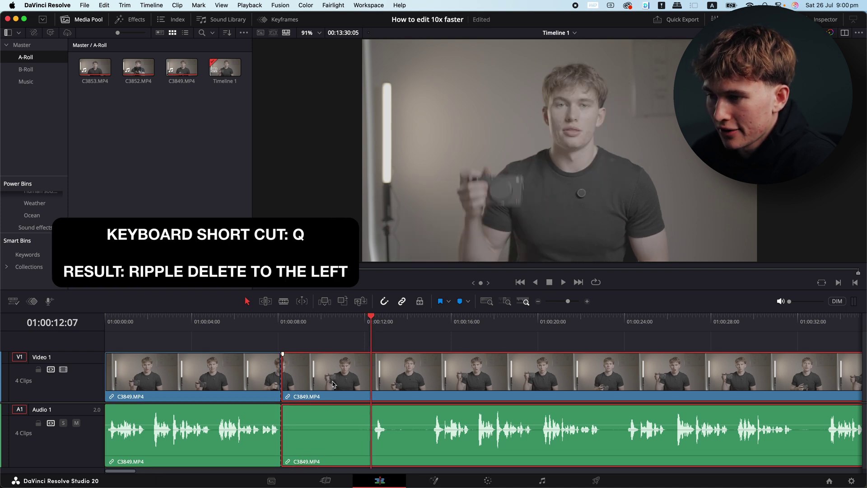
key("q")
left_click_drag(284, 317, 342, 317)
key("w")
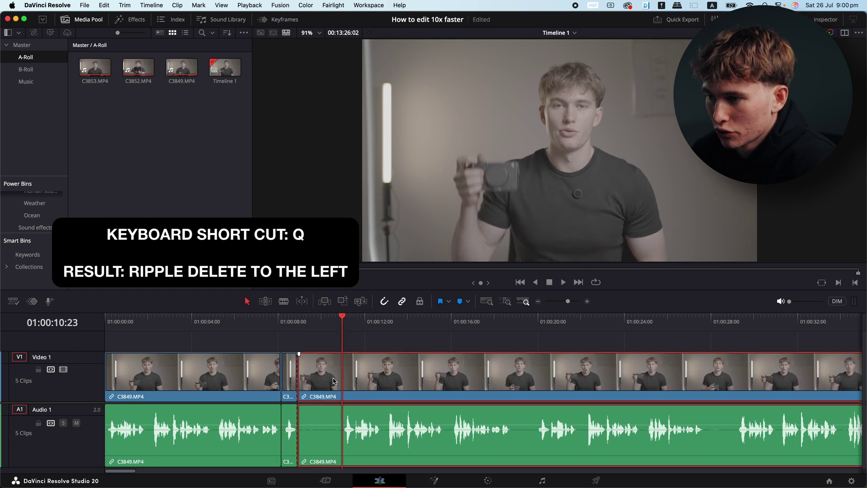
key("q")
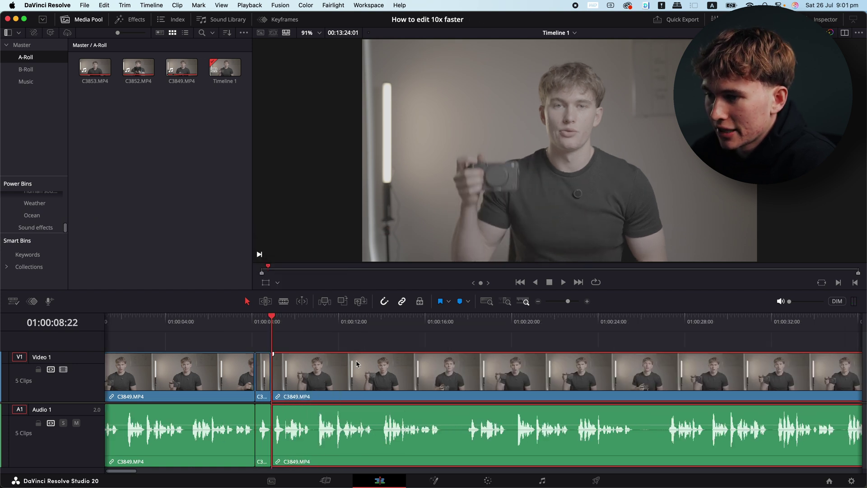
scroll(361, 364, "right", 15)
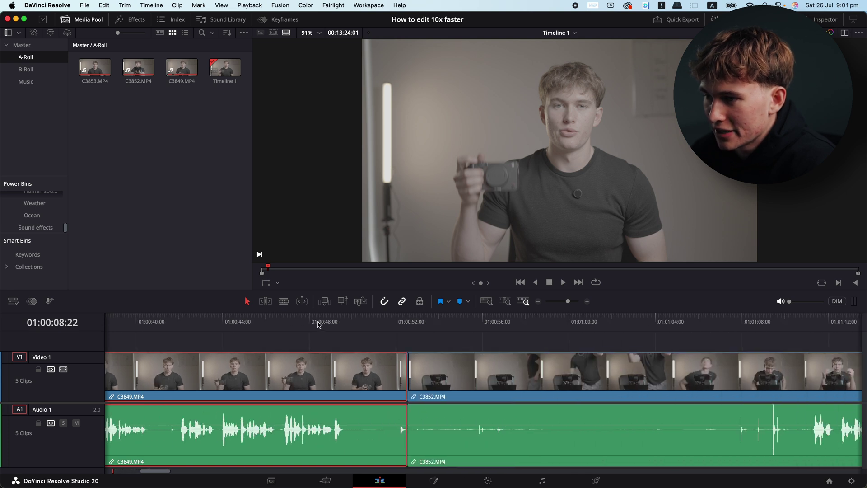
- Ripple-delete right of 01:00:49:16 and left of 01:01:08:05 around the C3849/C3852 join
left_click_drag(319, 324, 346, 324)
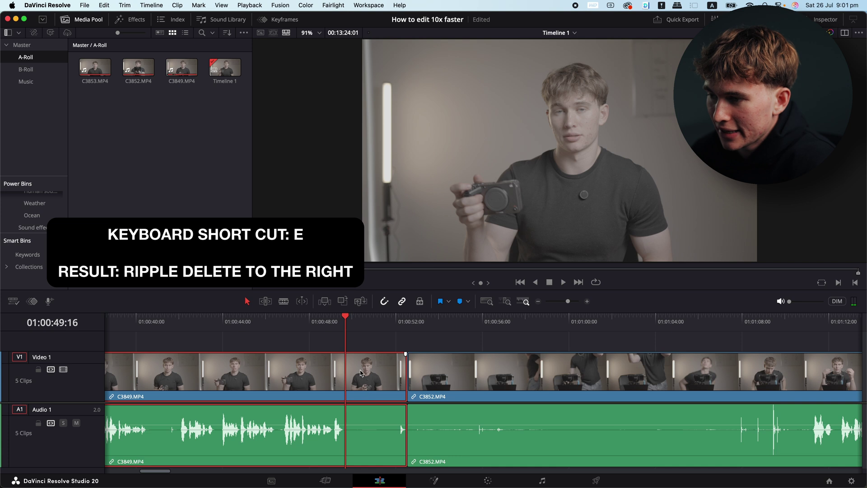
key("e")
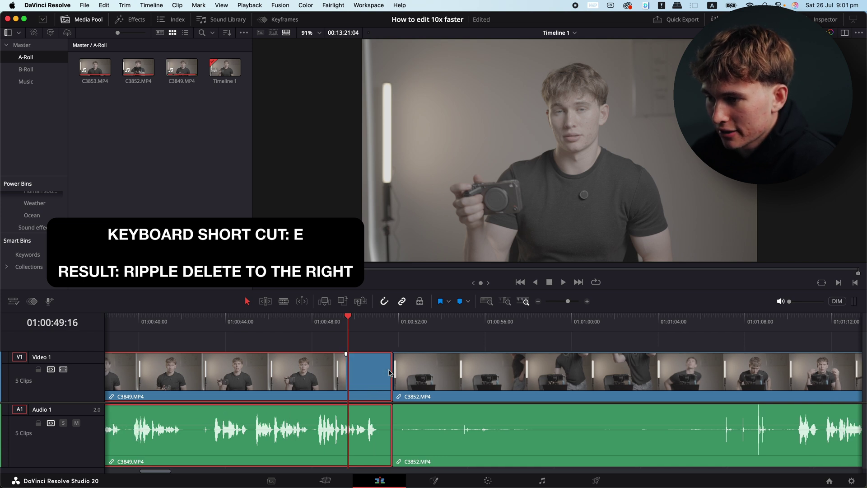
scroll(451, 375, "right", 5)
left_click(576, 323)
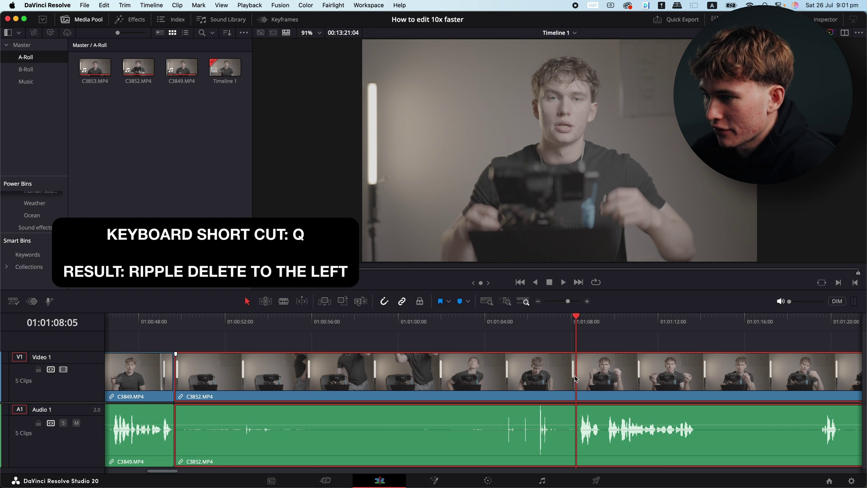
key("q")
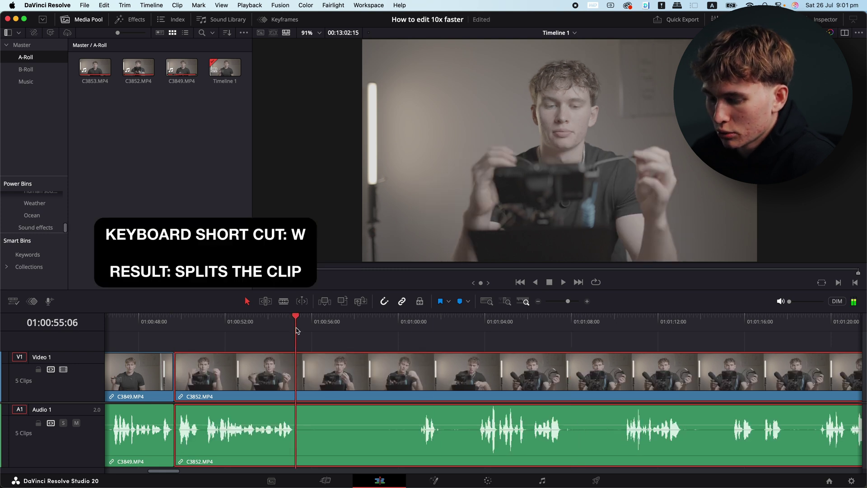
- Split at 01:00:55:06, ripple-delete the rest of C3852, then undo the trial cuts
key("w")
key("e")
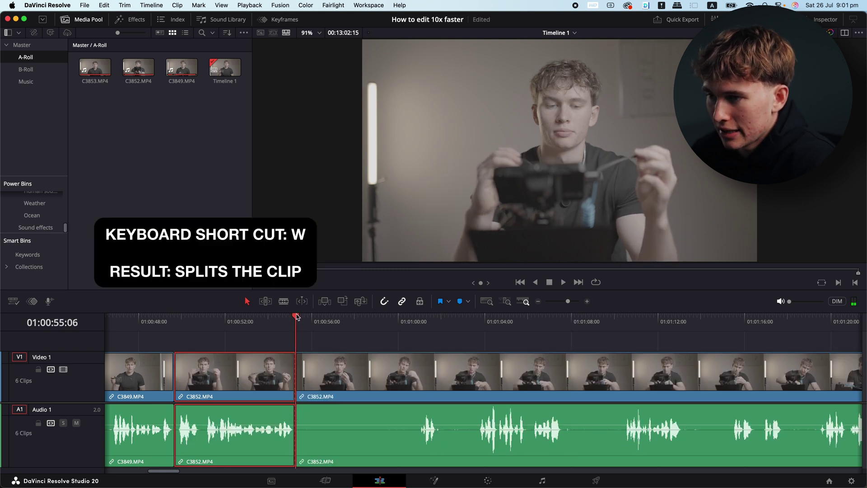
scroll(298, 316, "right", 4)
left_click(456, 323)
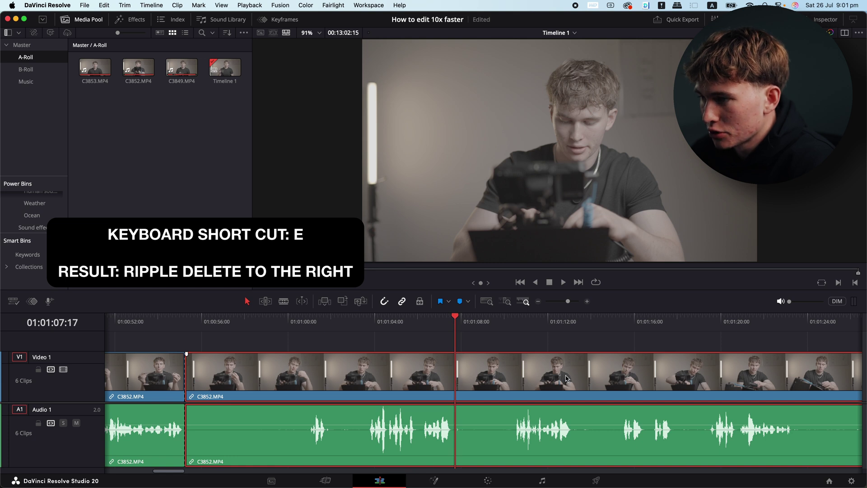
key("e")
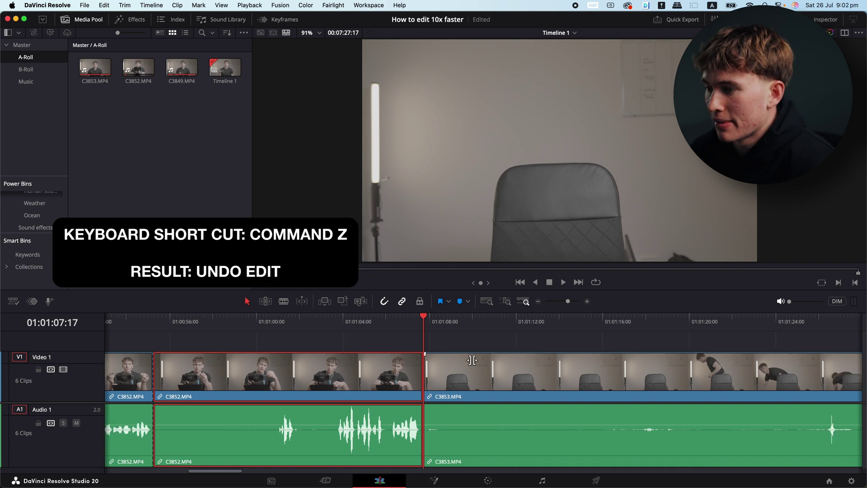
key("super+z")
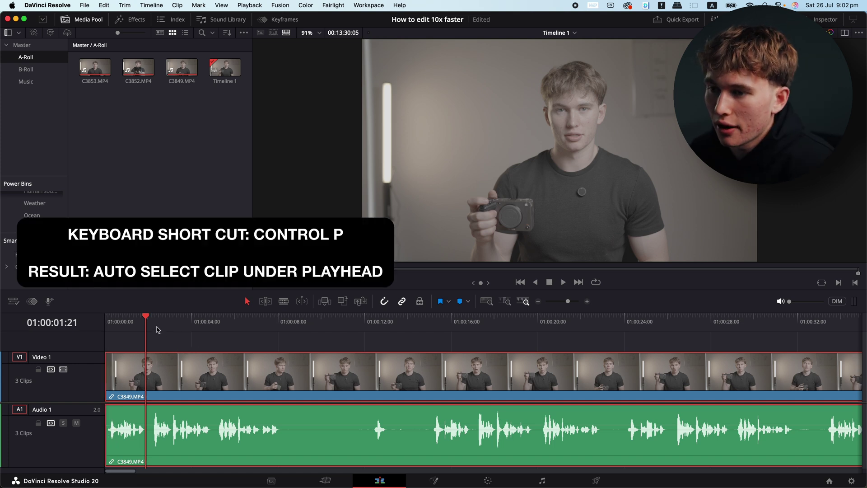
- Split C3849 at 01:00:08:05 and select the clip under the playhead
left_click_drag(155, 323, 363, 369)
key("super+b")
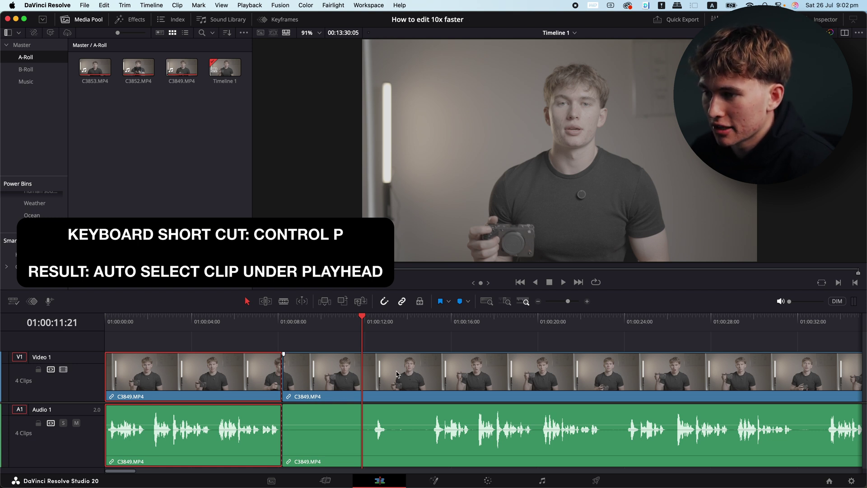
key("ctrl+p")
left_click_drag(285, 327, 353, 326)
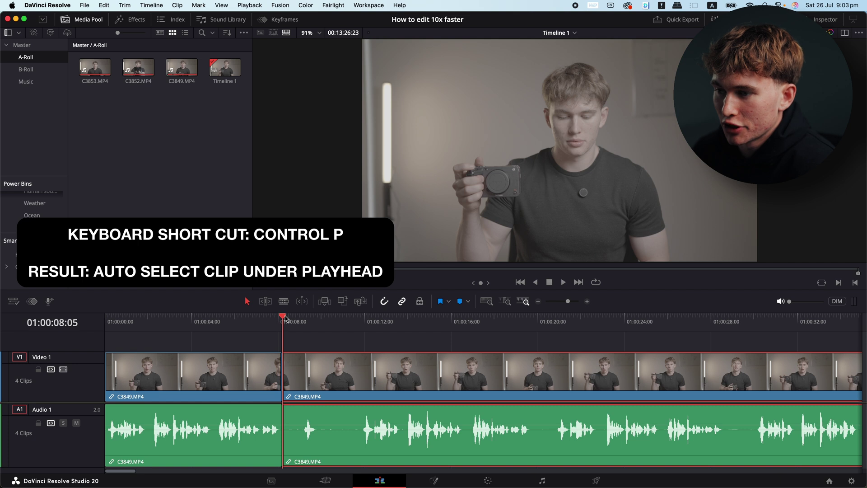
left_click_drag(285, 319, 475, 334)
- Ripple-trim the silent clip heads and split the footage at 01:00:17:02
key("super+shift+bracketleft")
key("super+backslash")
key("super+shift+bracketleft")
key("super+backslash")
key("space")
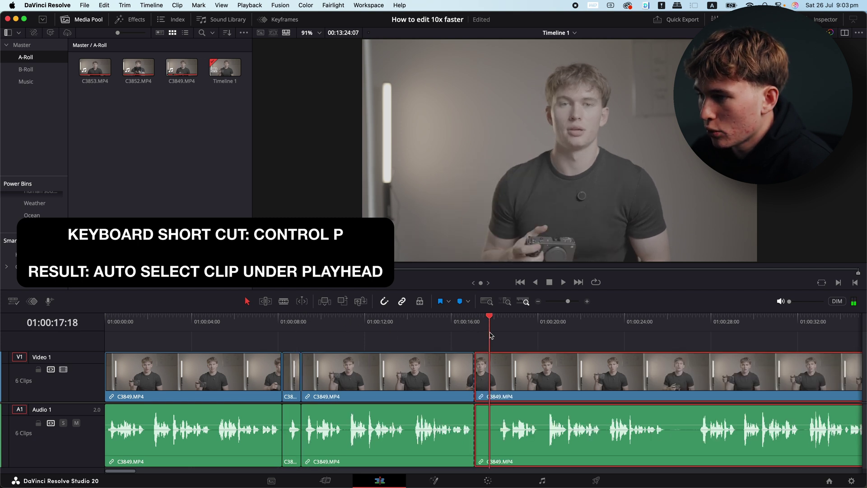
key("super+shift+bracketleft")
scroll(277, 328, "right", 5)
- Split near 01:00:18:23 and 01:00:21:12, ripple-removing the short pause after each
left_click_drag(278, 327, 317, 326)
key("super+backslash")
key("super+shift+bracketleft")
key("space")
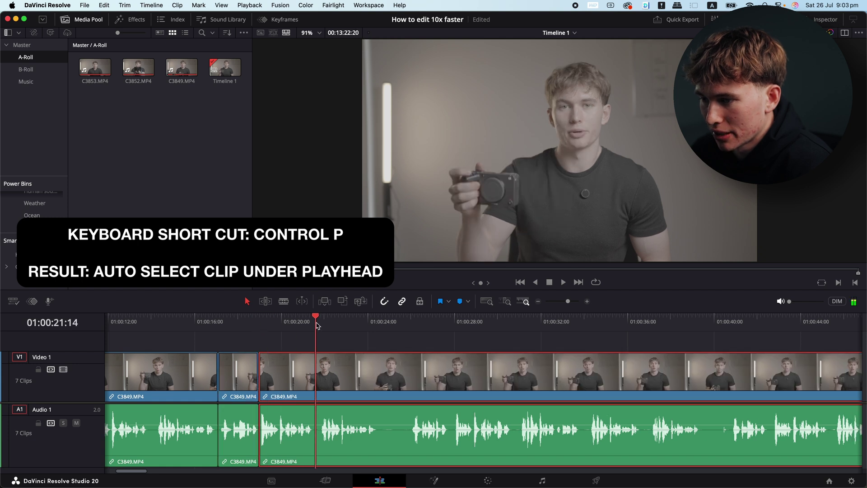
key("super+backslash")
key("super+shift+bracketleft")
scroll(387, 328, "left", 3)
key("space")
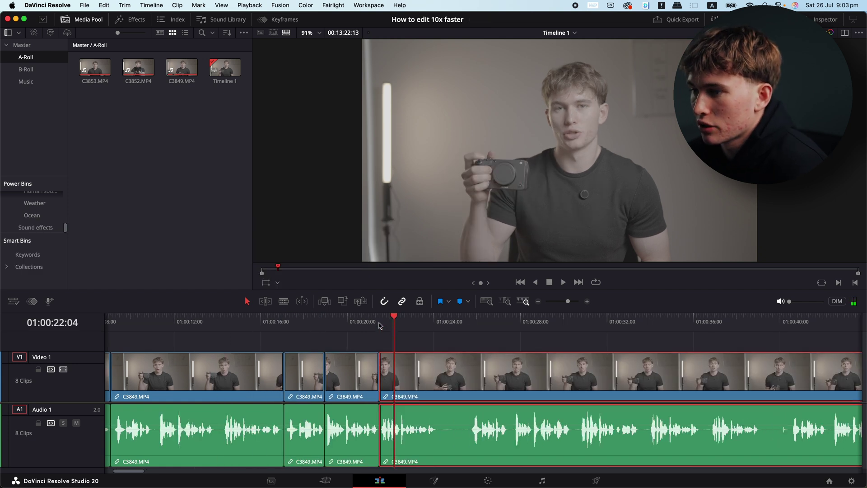
- Split at 01:00:24:03 and ripple-delete the silence up to 01:00:25:20
left_click(436, 325)
key("super+backslash")
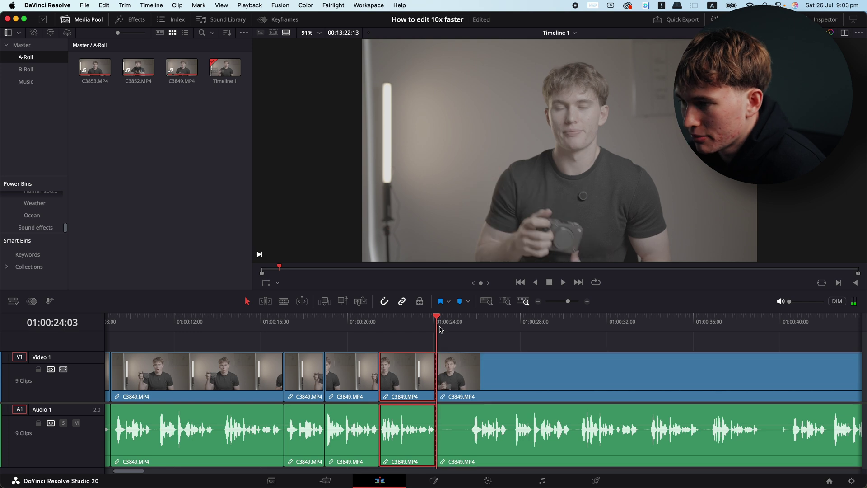
left_click(474, 329)
key("super+shift+bracketleft")
scroll(474, 330, "right", 3)
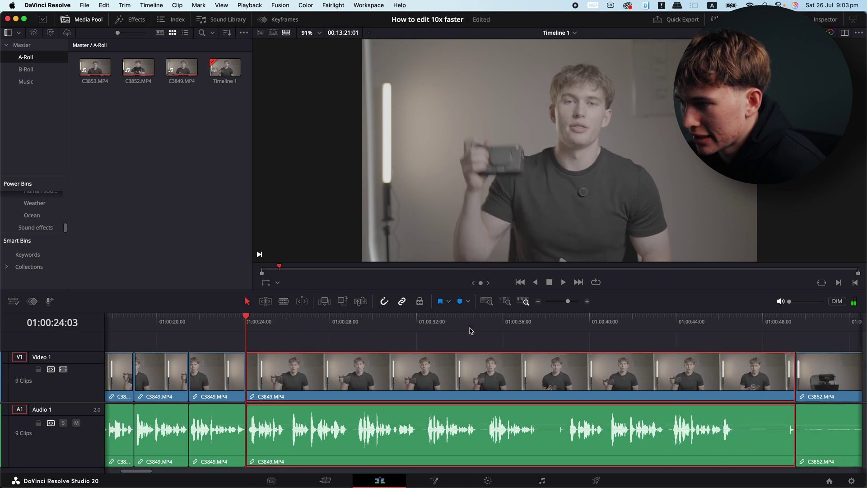
- Split at 01:00:37:16 and ripple-delete the pause before 01:00:39:00
left_click(470, 327)
left_click(499, 330)
key("super+backslash")
left_click(525, 332)
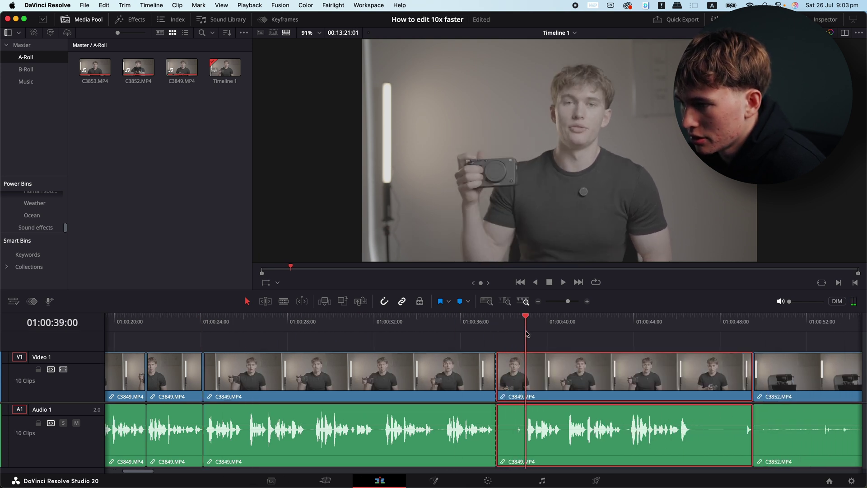
key("super+shift+bracketleft")
scroll(526, 334, "right", 3)
scroll(526, 334, "right", 3)
- Trim C3849's end back to 01:00:45:09, then split at 01:00:17:00 and ripple-remove a second
left_click(474, 334)
left_click(459, 335)
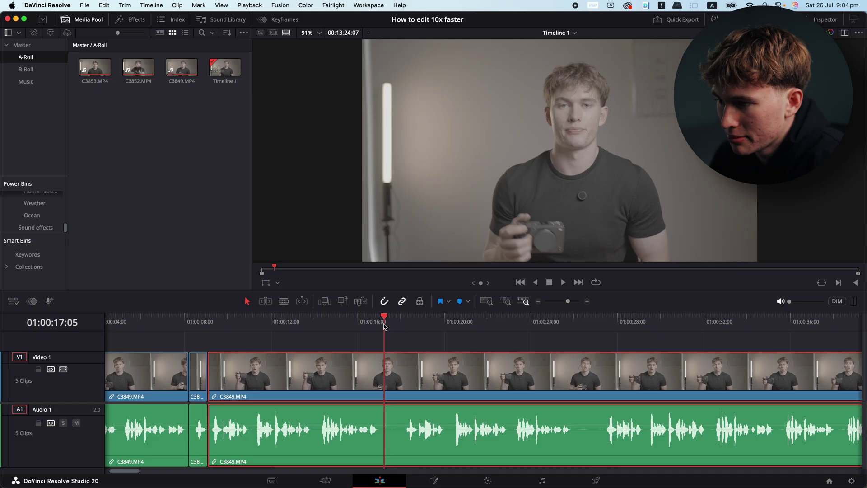
key("super+b")
key("space")
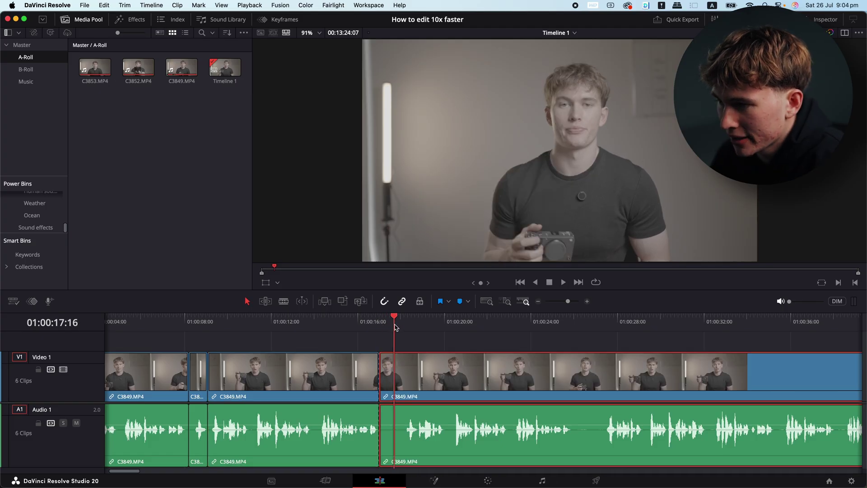
key("super+shift+[")
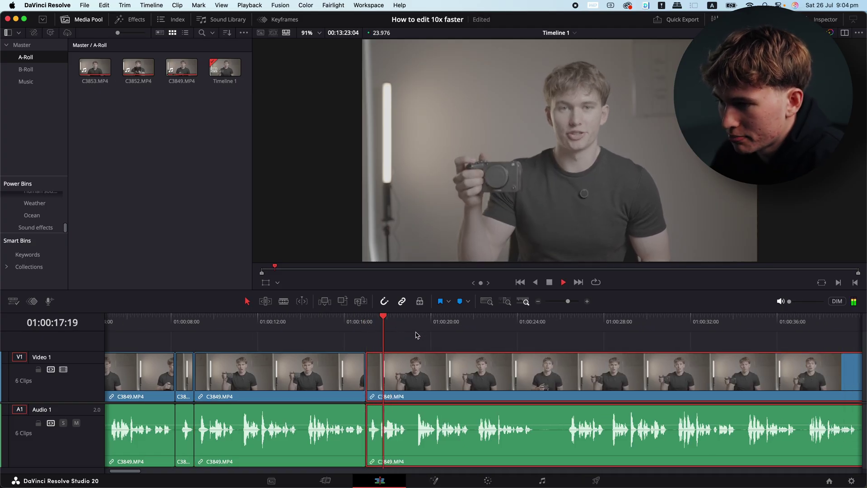
- Split near 01:00:18:16 and 01:00:21:08, ripple-trimming each later piece back to the cut
key("super+b")
key("space")
key("super+shift+[")
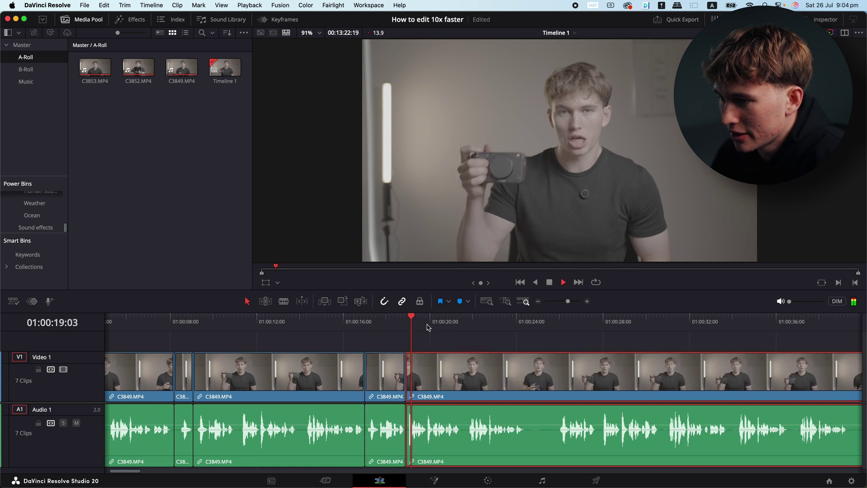
scroll(420, 325, "right", 3)
key("super+b")
key("super+shift+[")
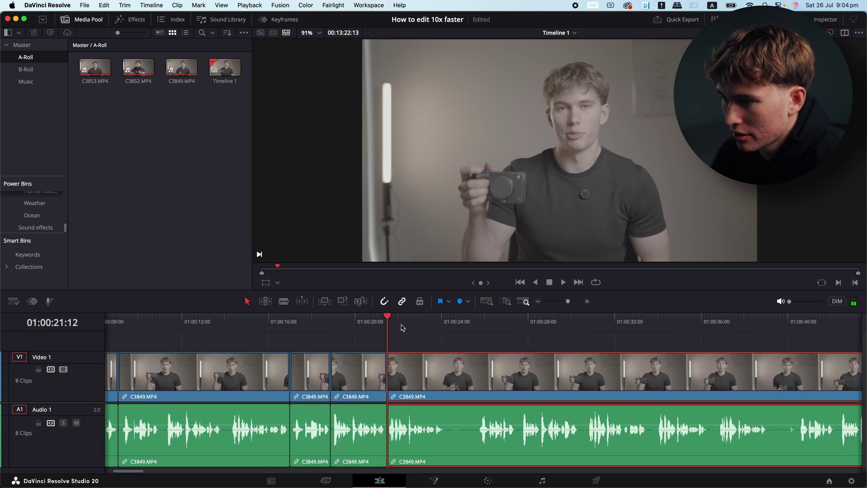
- Split at about 01:00:24:01 and replay the clip from its start to review
key("super+b")
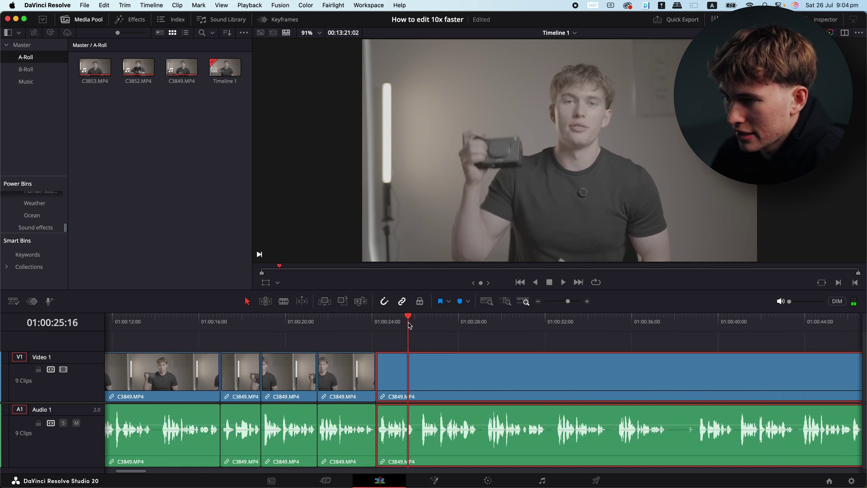
key("Up")
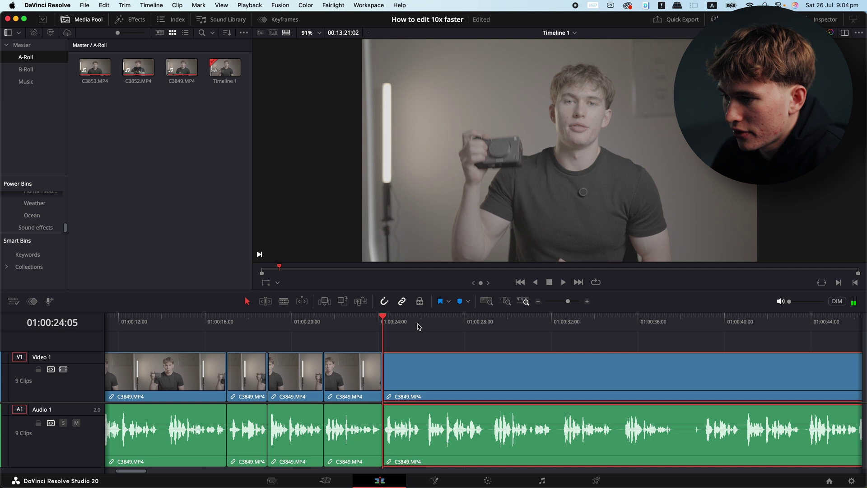
key("space")
scroll(419, 329, "right", 3)
key("super+equal")
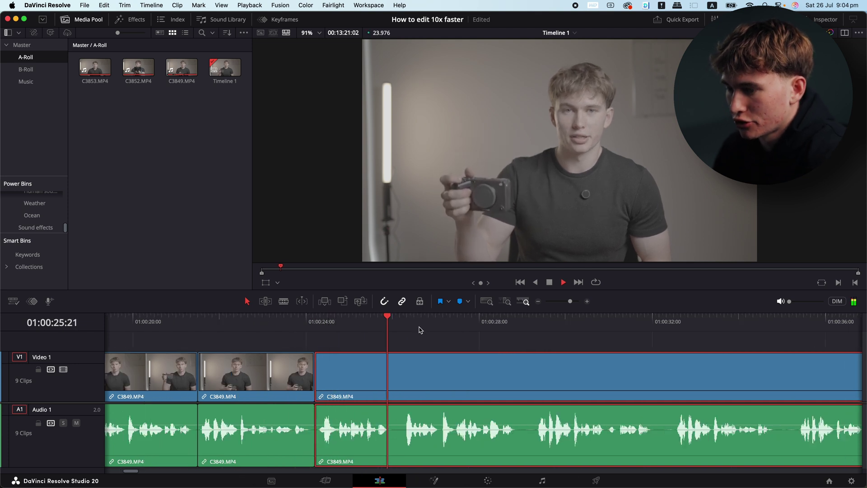
key("space")
- Split at 01:00:25:22 and around the flubbed line near 01:00:31:06
left_click(389, 324)
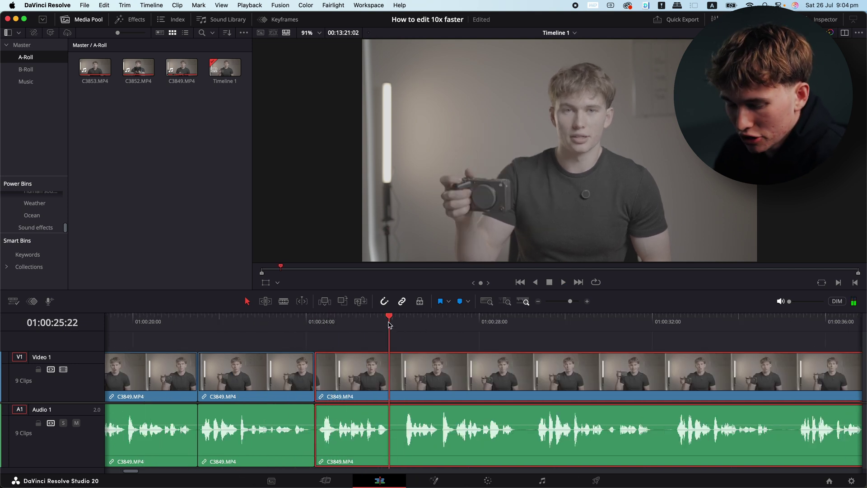
key("super+b")
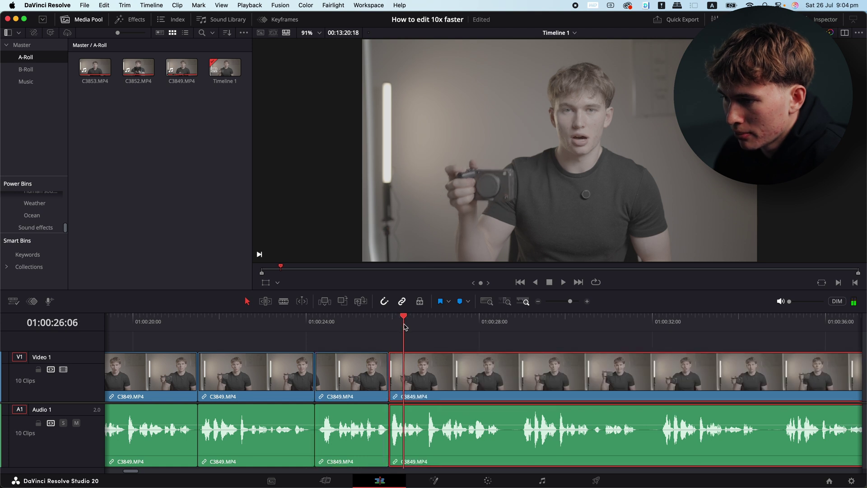
left_click_drag(391, 326, 503, 329)
key("super+b")
left_click(515, 331)
key("space")
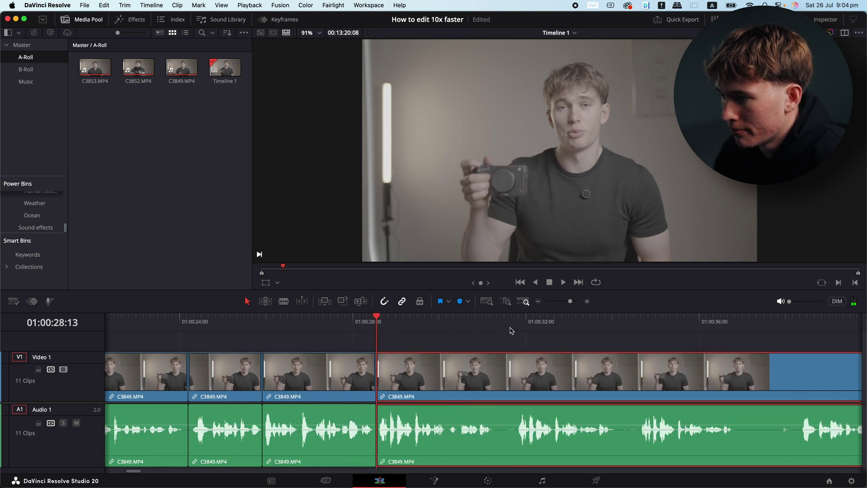
key("super+b")
- Blade the next retakes at 01:00:35:20 and 01:00:37:09
left_click(470, 328)
key("super+b")
key("space")
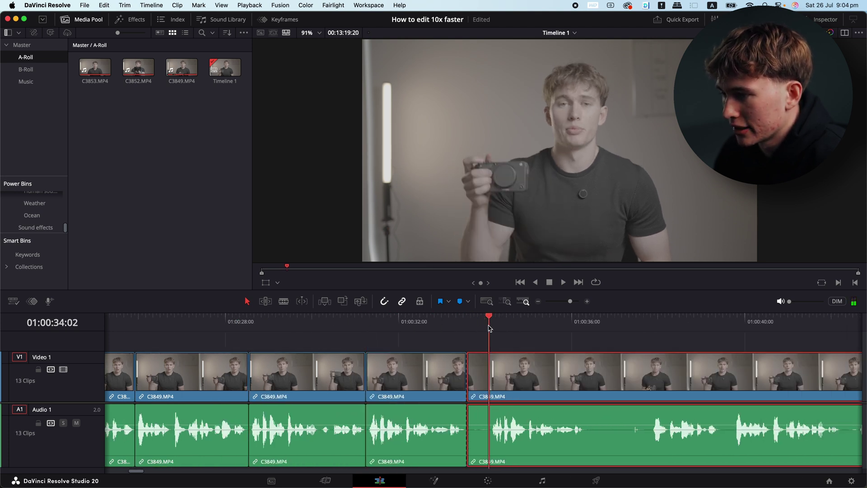
left_click(394, 326)
key("super+b")
left_click(465, 326)
key("super+b")
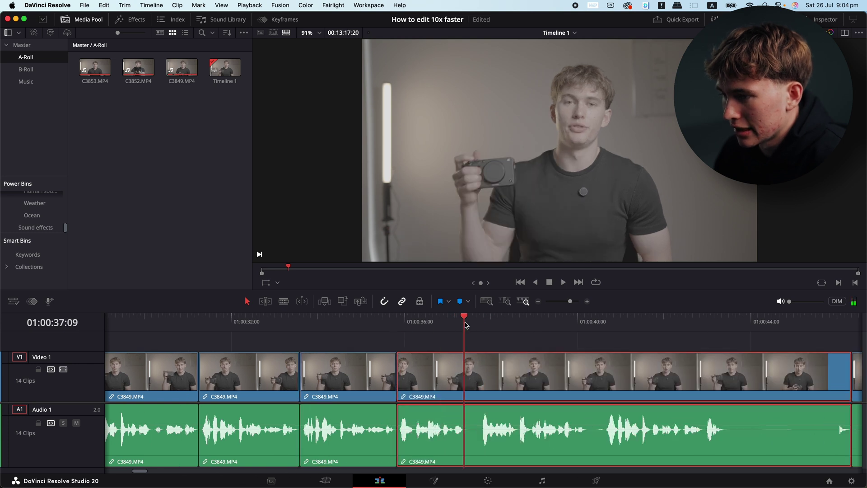
- Split at 01:00:39:21, ripple-delete the bad take to 40:07, trim after 42:14, undoing the accidental trim
left_click(396, 322)
key("super+b")
left_click(411, 322)
key("super+shift+bracketleft")
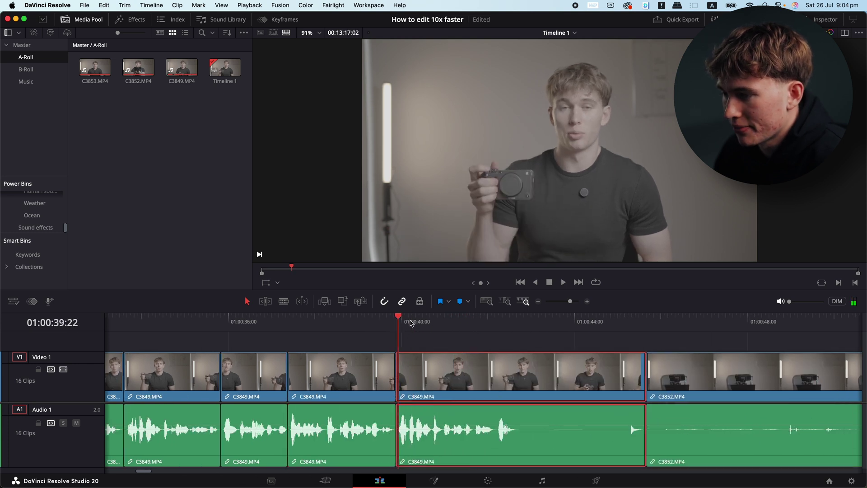
left_click(507, 323)
left_click(513, 323)
key("super+shift+bracketright")
scroll(497, 324, "right", 10)
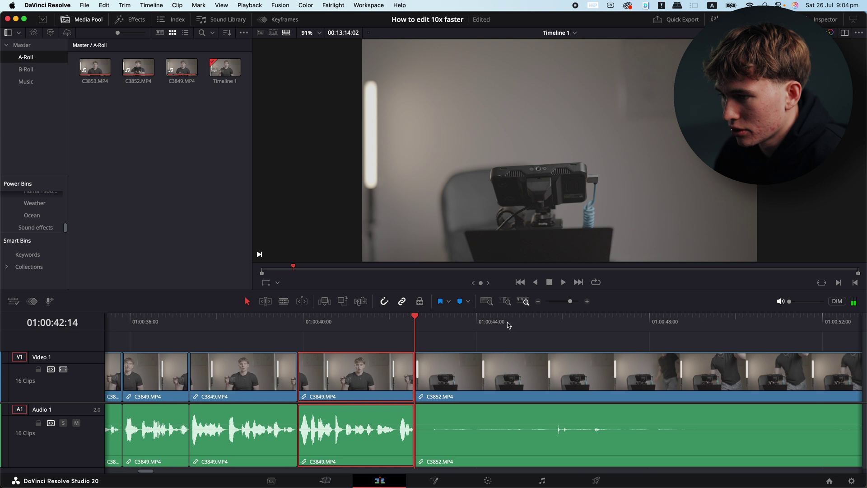
left_click(409, 323)
key("super+z")
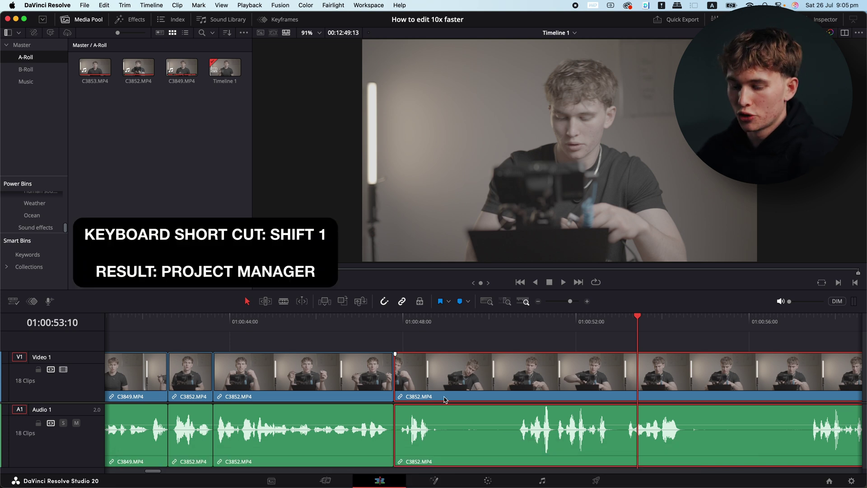
- Cycle through Project Manager, Media, Cut, Edit, Fusion, Color and Fairlight with Shift+1–8, ending on Deliver
key("shift+1")
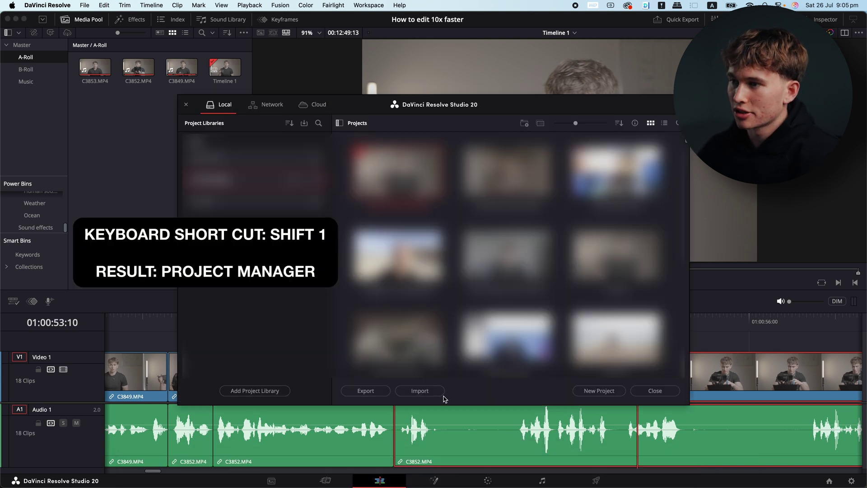
left_click(633, 395)
key("shift+2")
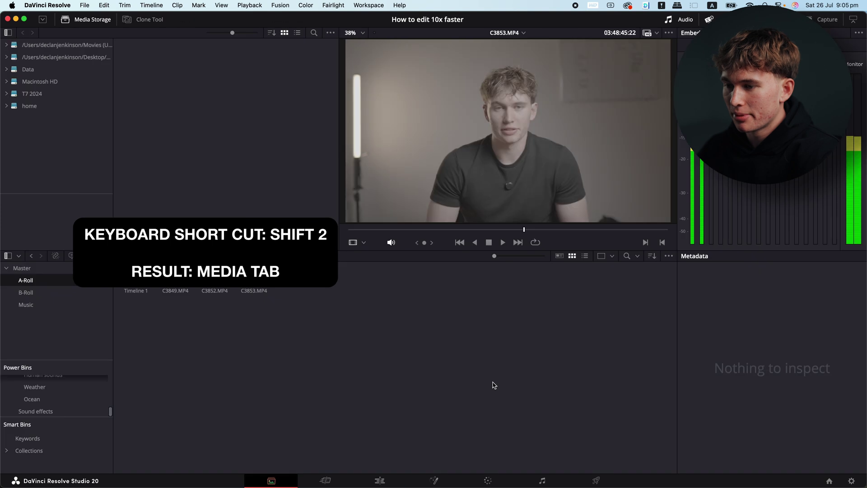
key("shift+3")
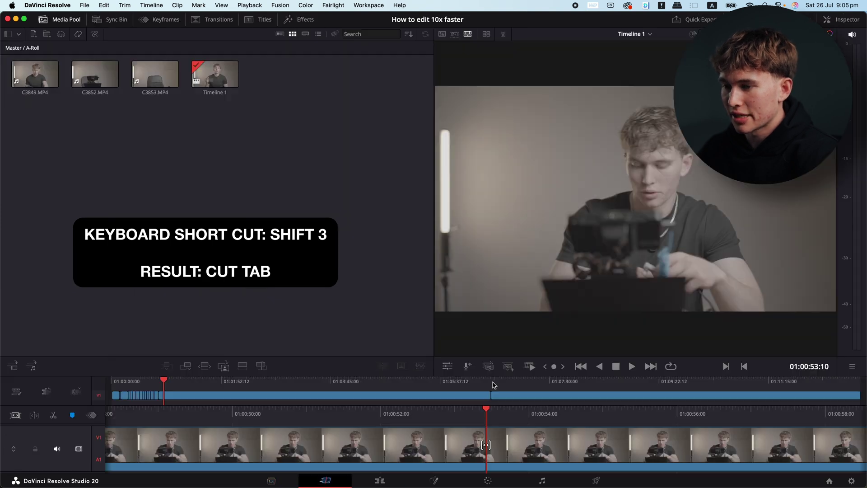
key("shift+4")
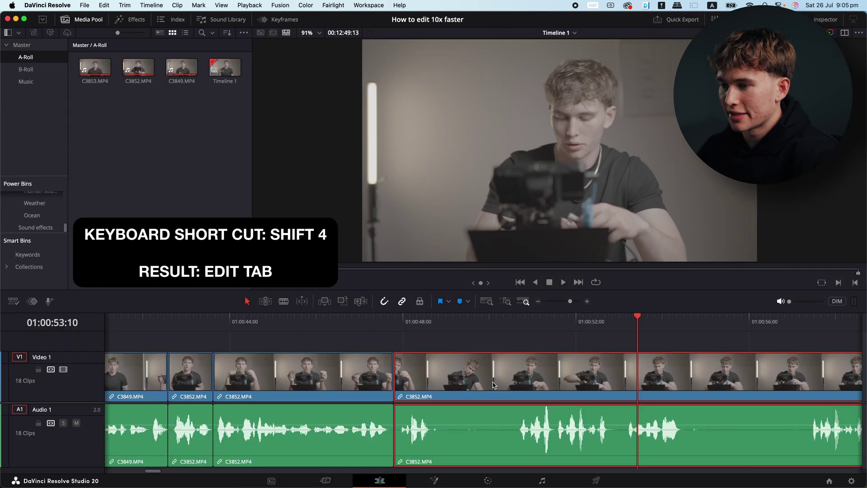
key("shift+5")
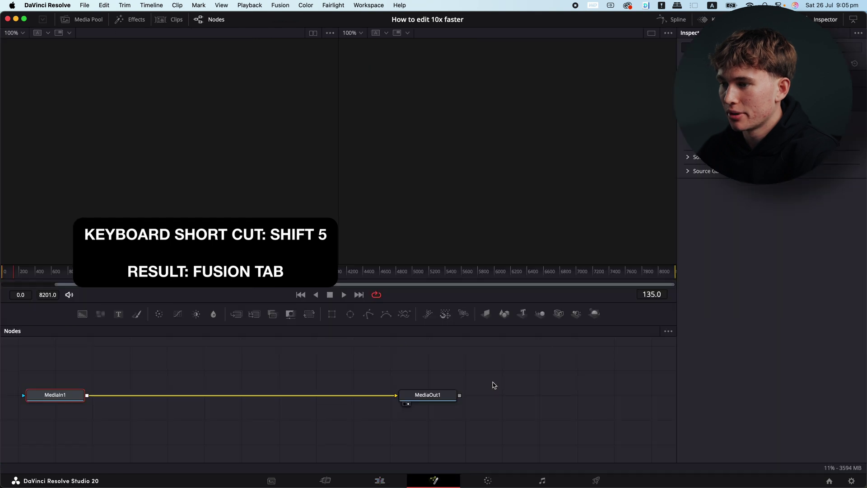
key("shift+6")
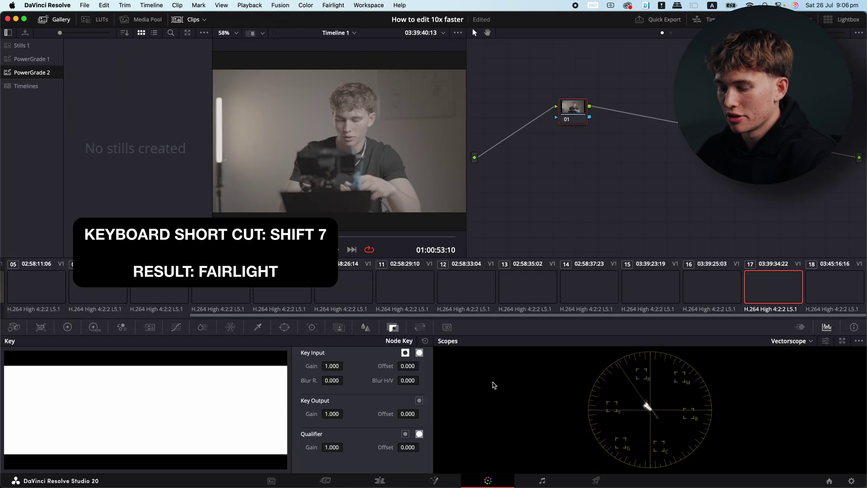
key("shift+7")
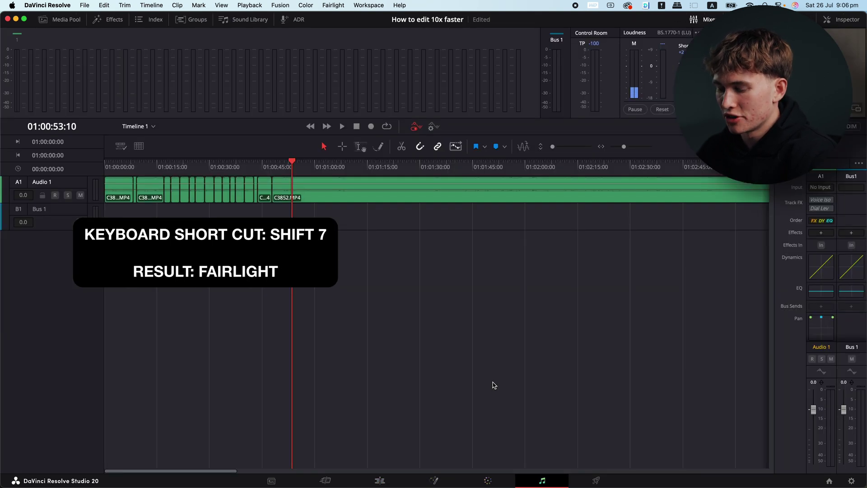
key("shift+8")
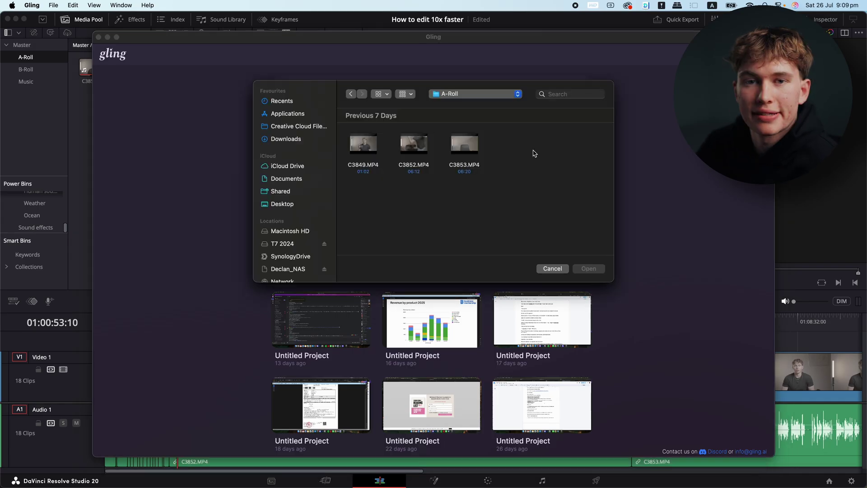
- Start a Gling edit of C3849, C3852 and C3853 with only Cut silences left enabled
left_click_drag(533, 149, 355, 149)
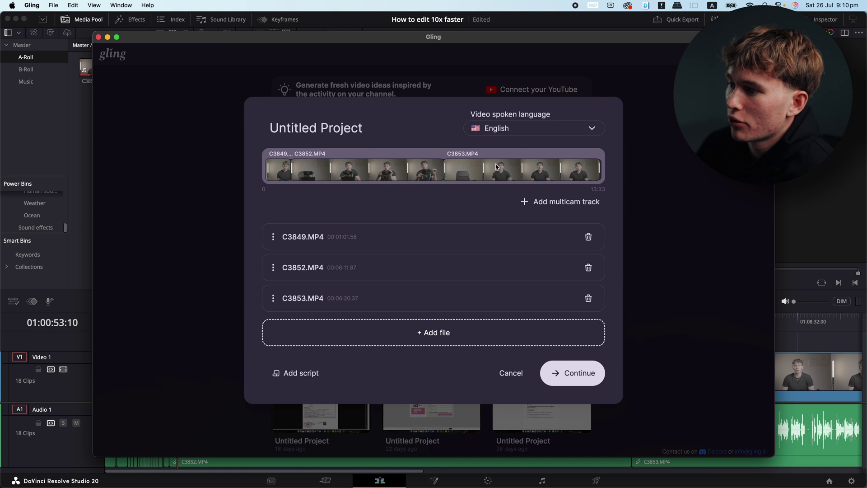
left_click(572, 373)
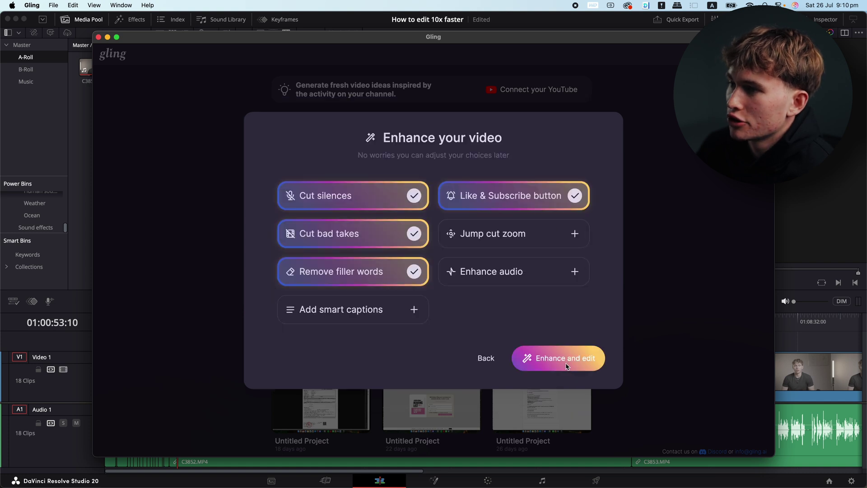
left_click(576, 197)
left_click(413, 273)
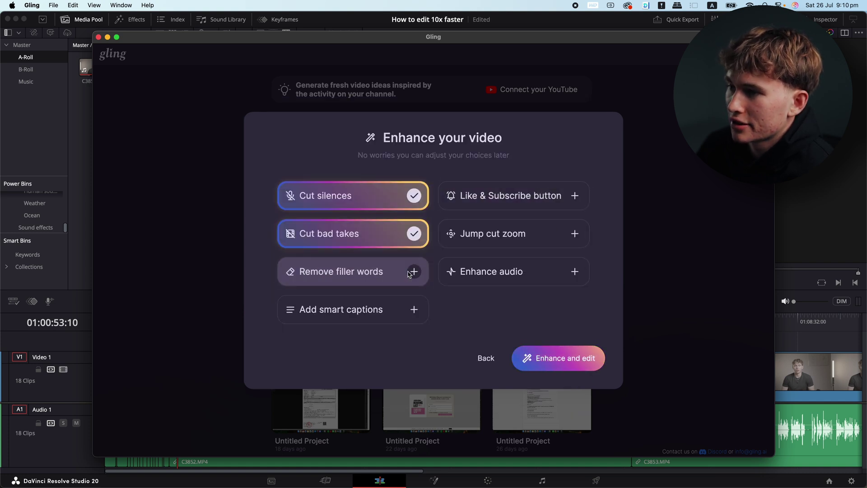
left_click(414, 233)
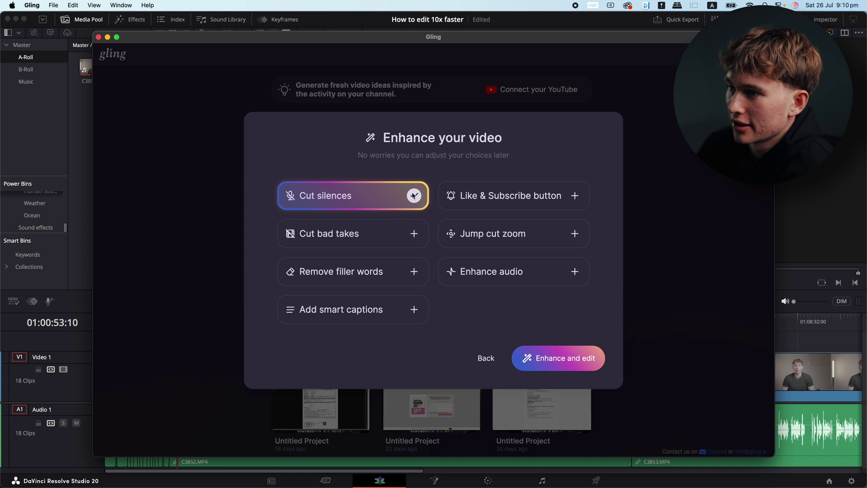
left_click(570, 363)
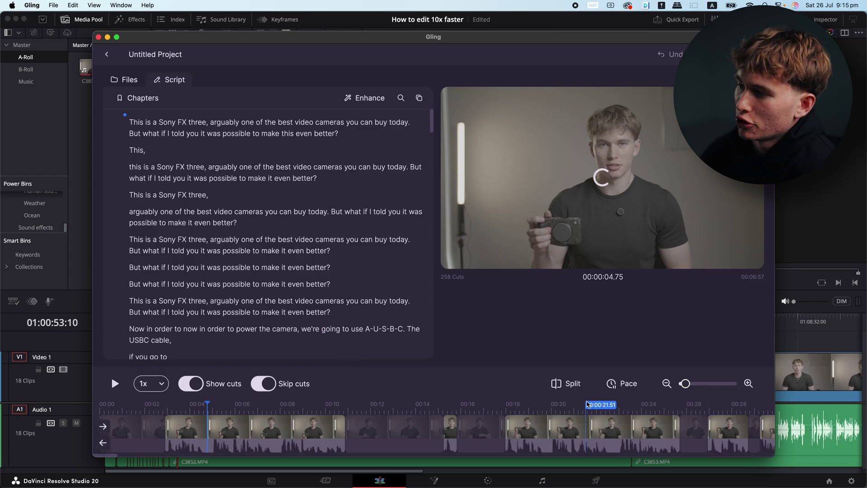
- Tighten Gling's pace to cut pauses of 0.2s or more, raising the cuts to 366
left_click(628, 384)
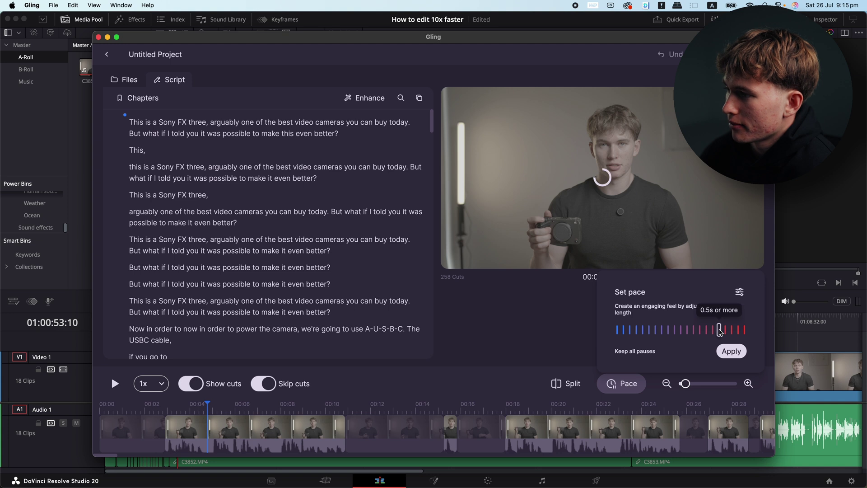
left_click_drag(725, 330, 732, 331)
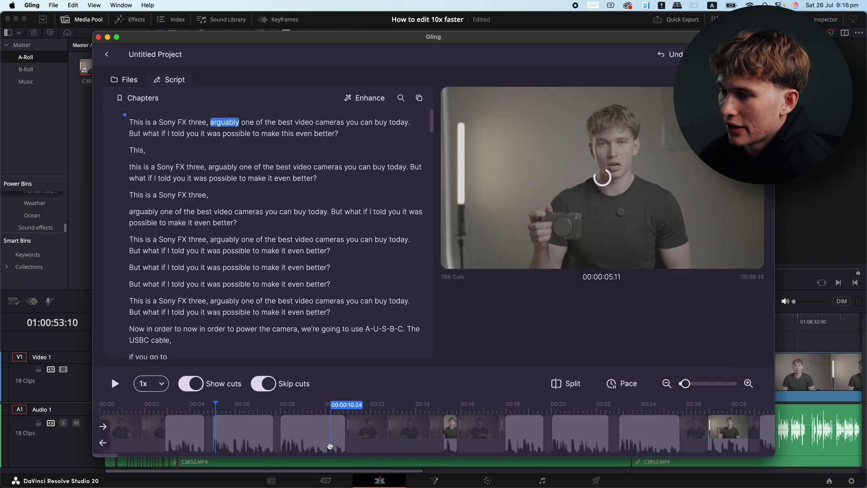
left_click(169, 407)
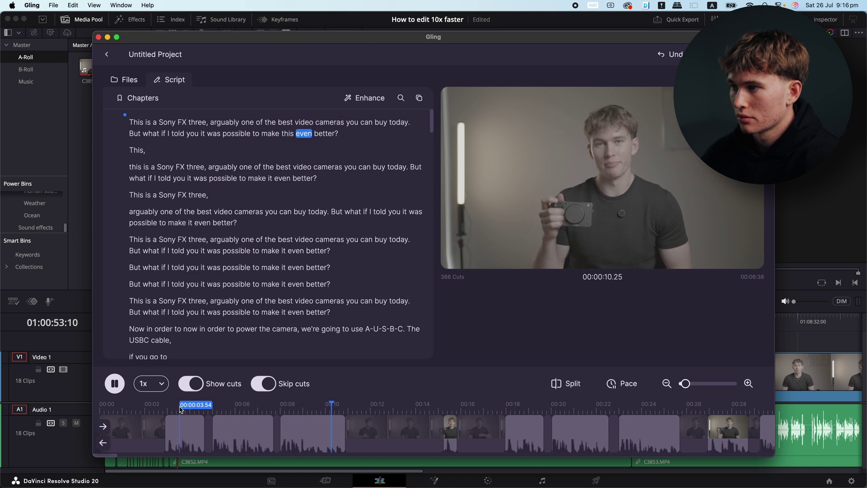
key("space")
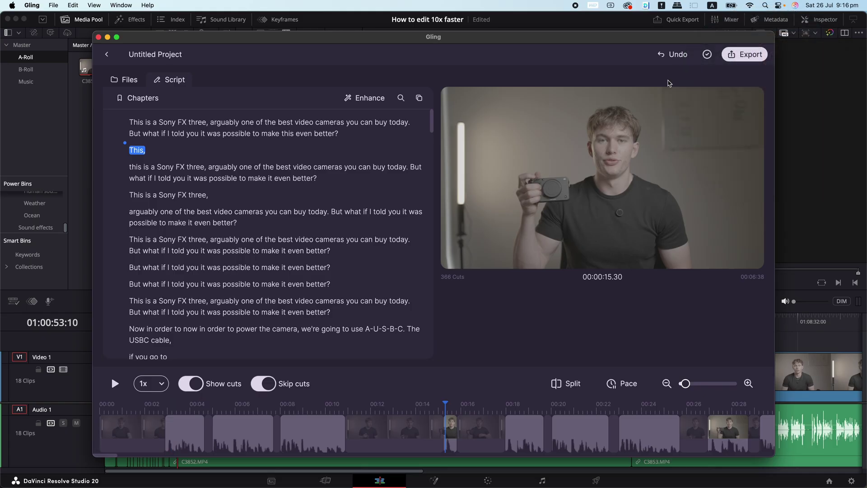
- Export the Gling edit as a Resolve .fcpxml file named Practice on the Desktop
left_click(749, 55)
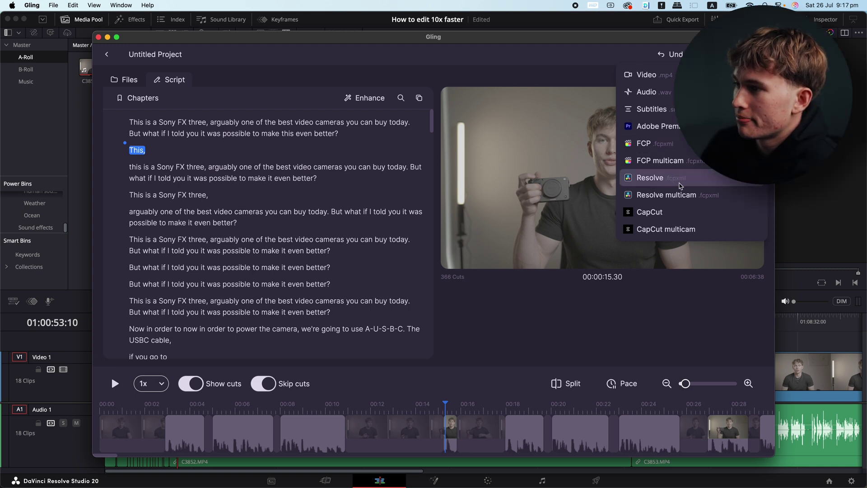
left_click(691, 182)
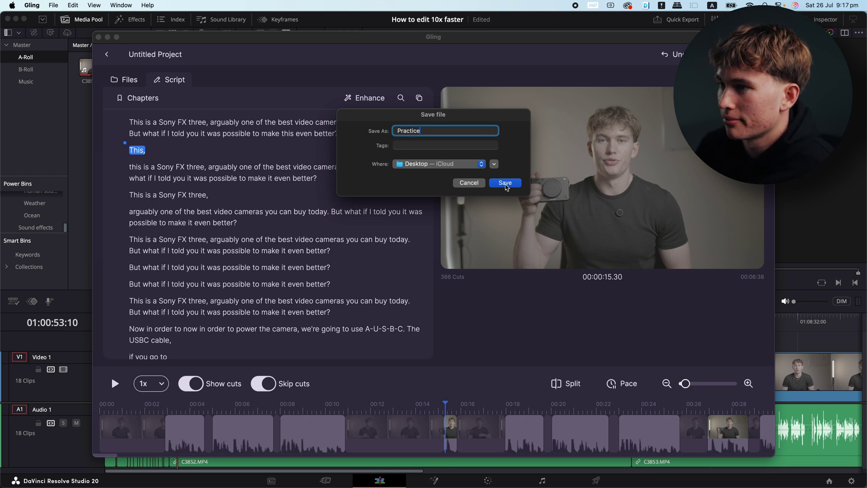
left_click(505, 183)
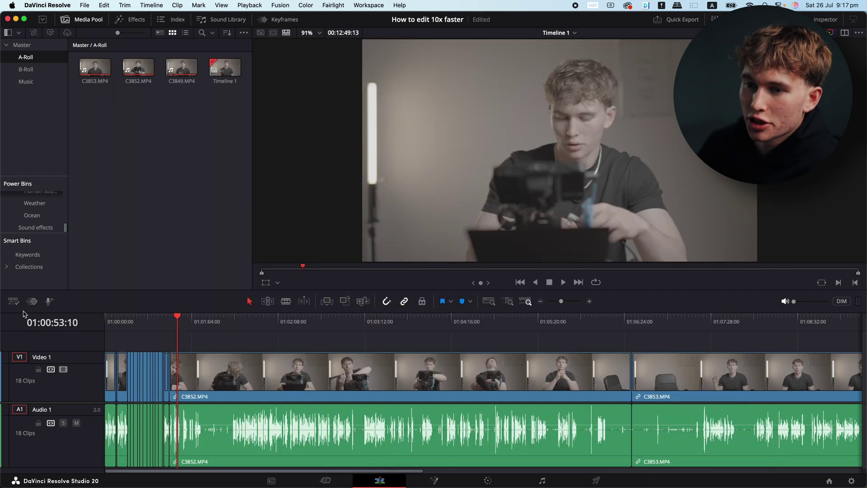
left_click(13, 301)
- Enable stacked timelines and import Practice.fcpxml as a new timeline via Load XML
left_click(50, 108)
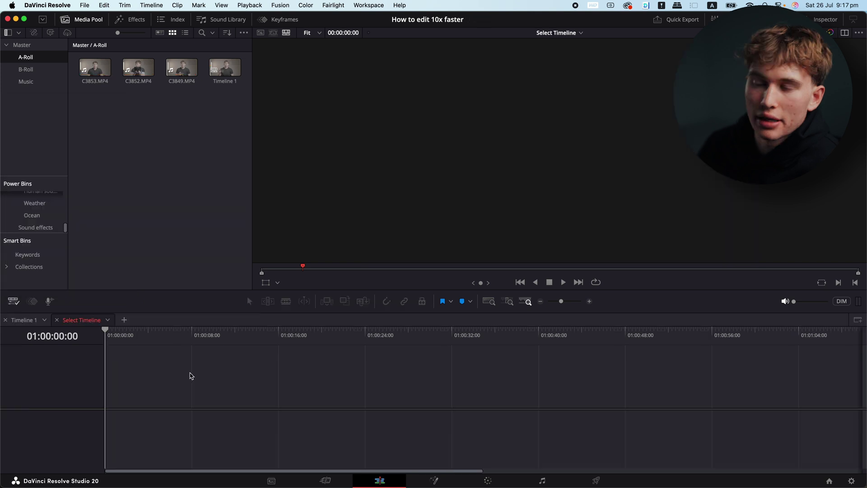
left_click(88, 5)
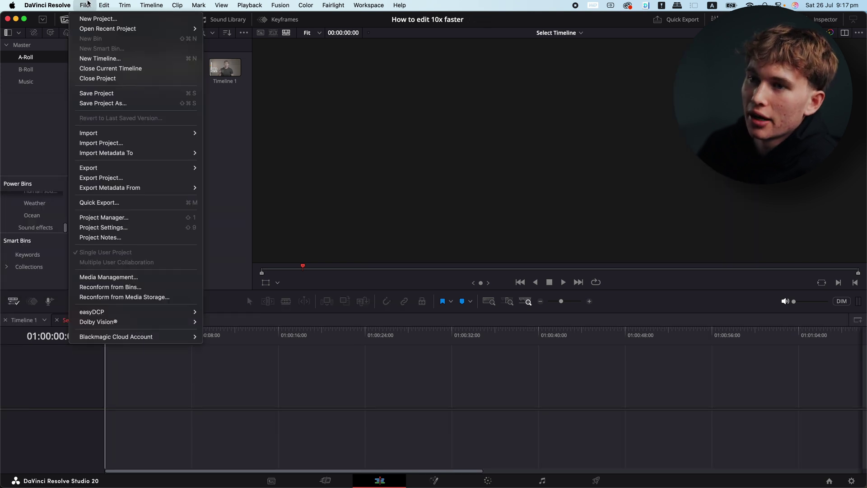
mouse_move(135, 132)
left_click(253, 164)
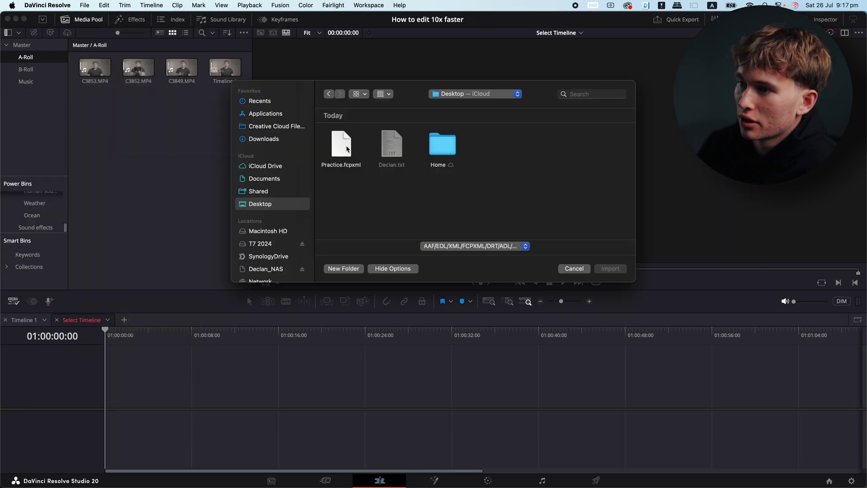
left_click(610, 269)
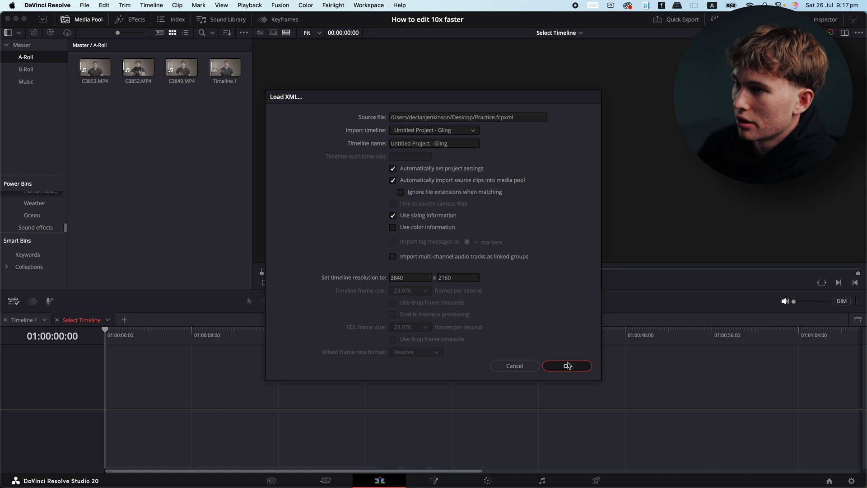
left_click(565, 364)
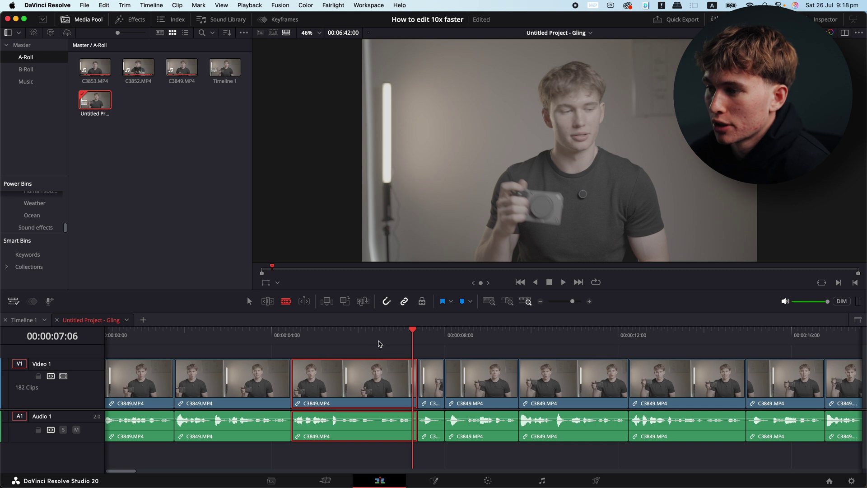
- Ripple-trim the V1/A1 edit point between the C3849 clips earlier using the Trim tool
key("t")
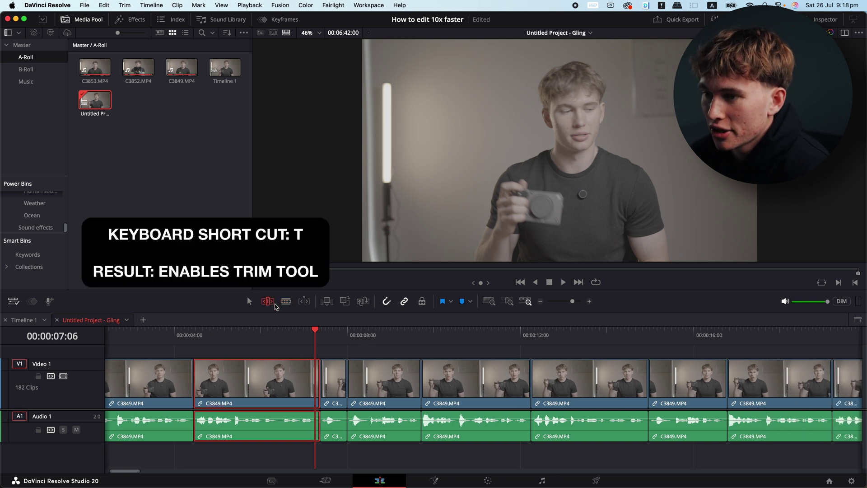
key("super+equal")
key("super+equal")
key("super+equal")
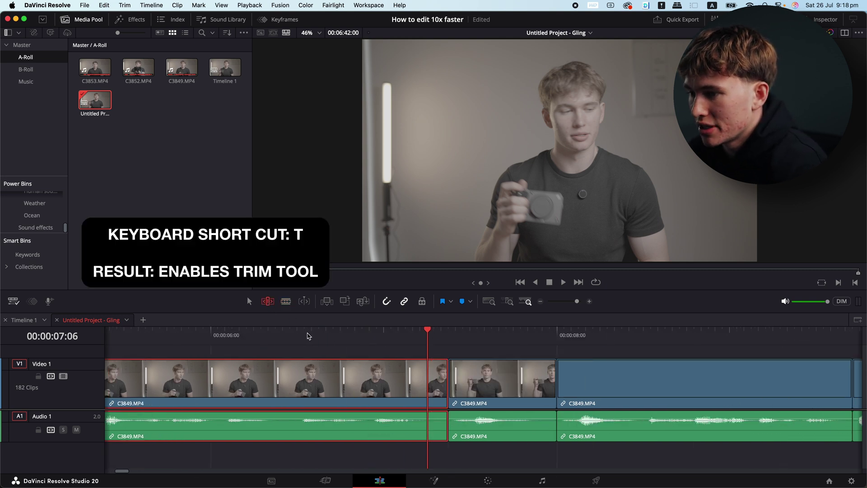
left_click_drag(526, 381, 489, 396)
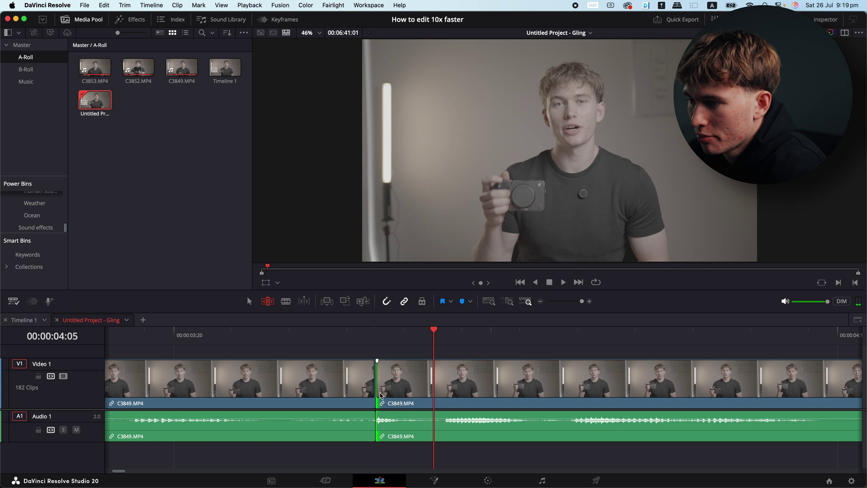
left_click_drag(380, 396, 513, 380)
scroll(513, 379, "down", 6)
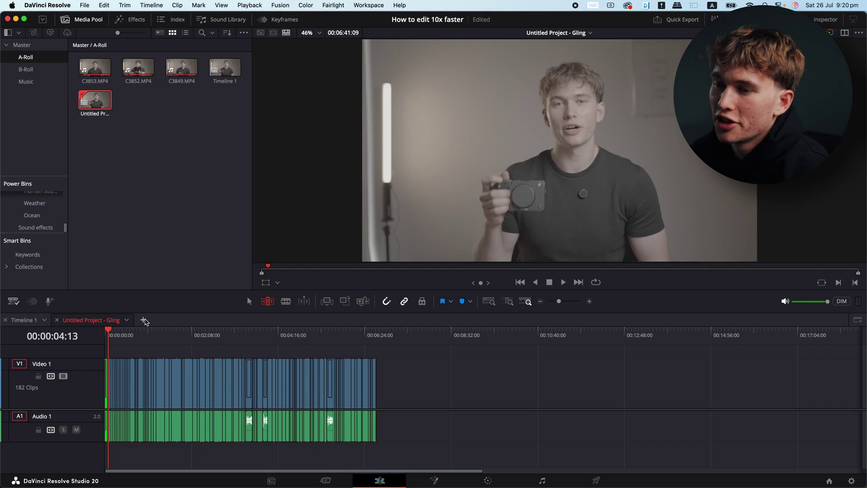
- Create Timeline 3 from C3852, C3853 and C3849 and transcribe its audio
left_click(95, 67)
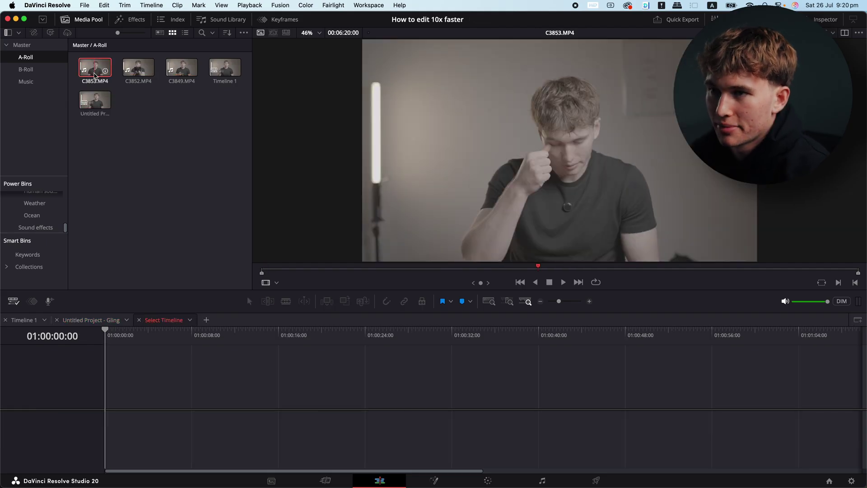
left_click(184, 71, "shift")
key("super+n")
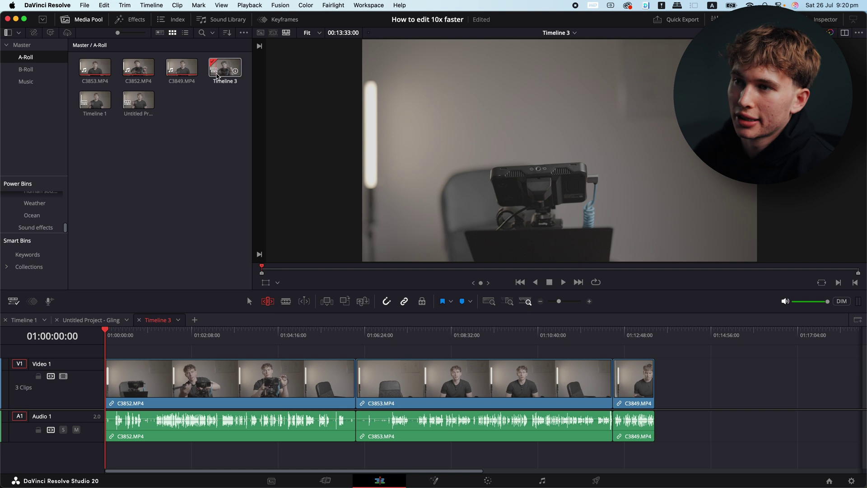
right_click(230, 74)
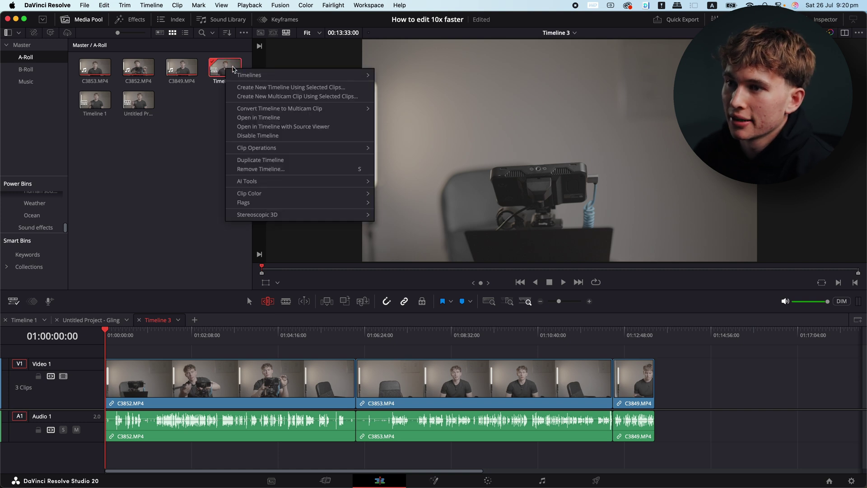
mouse_move(240, 182)
mouse_move(436, 182)
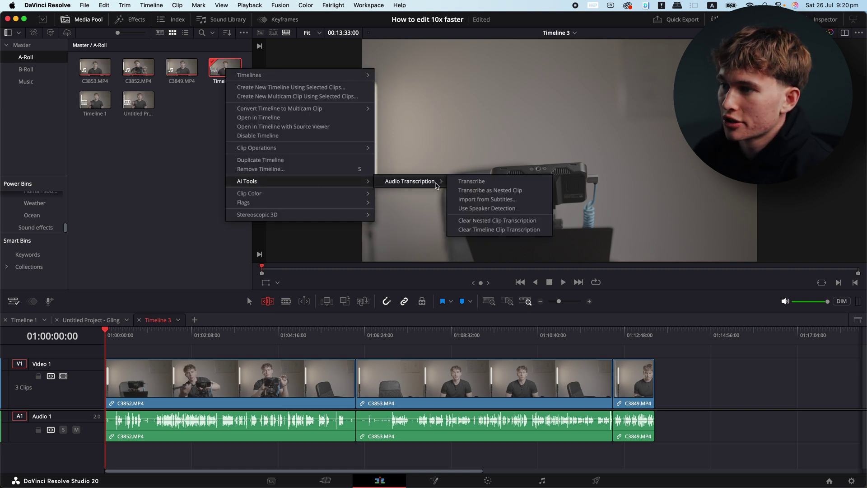
left_click(472, 181)
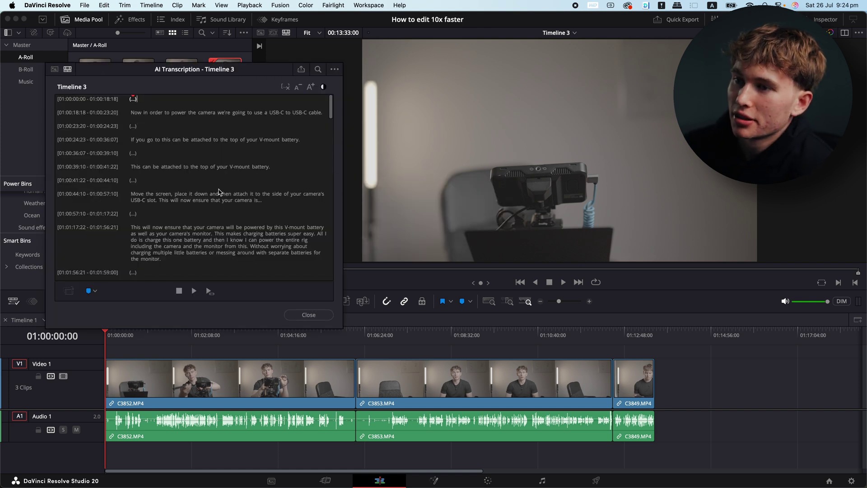
- Select all transcript entries and remove the silent portions, leaving 59 clips
scroll(219, 192, "down", 10)
scroll(181, 180, "up", 15)
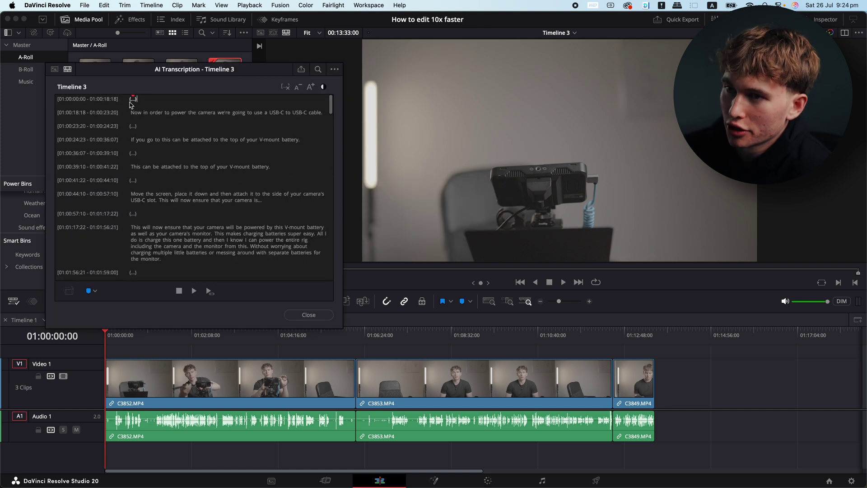
left_click_drag(132, 99, 267, 143)
scroll(267, 143, "up", 5)
left_click(334, 70)
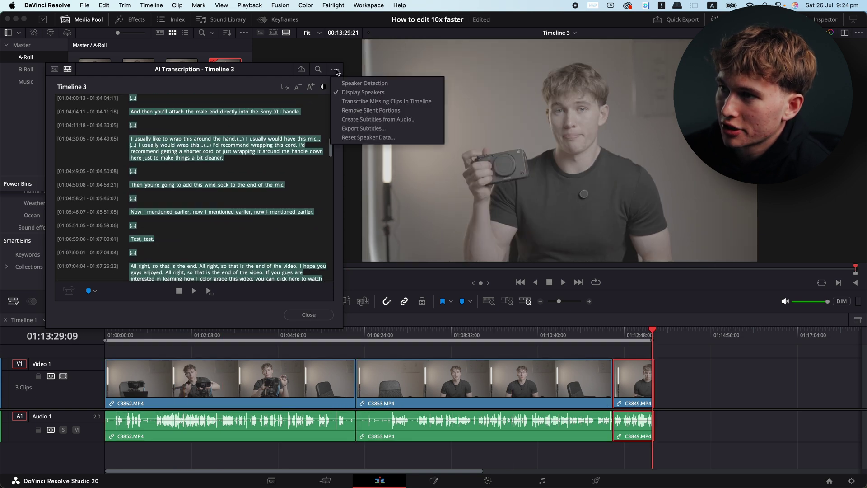
left_click(371, 110)
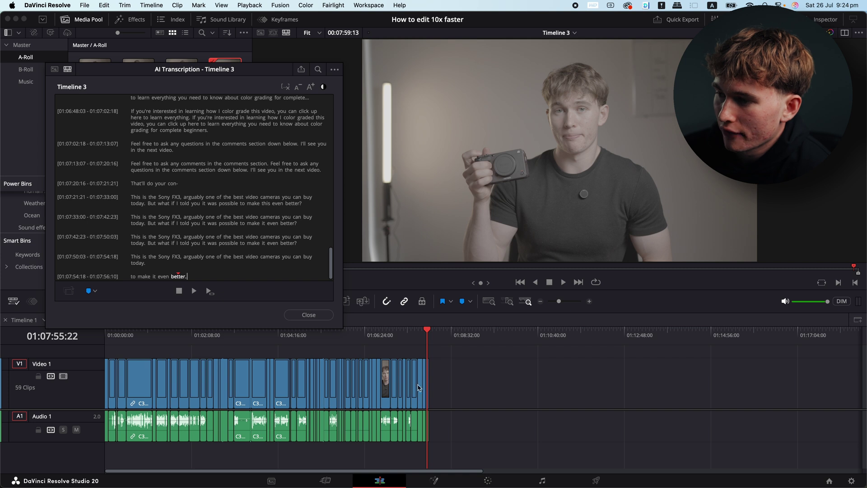
- Roll the edit point between the two C3849 clips slightly later, then trim it earlier
left_click(309, 315)
scroll(354, 351, "up", 5)
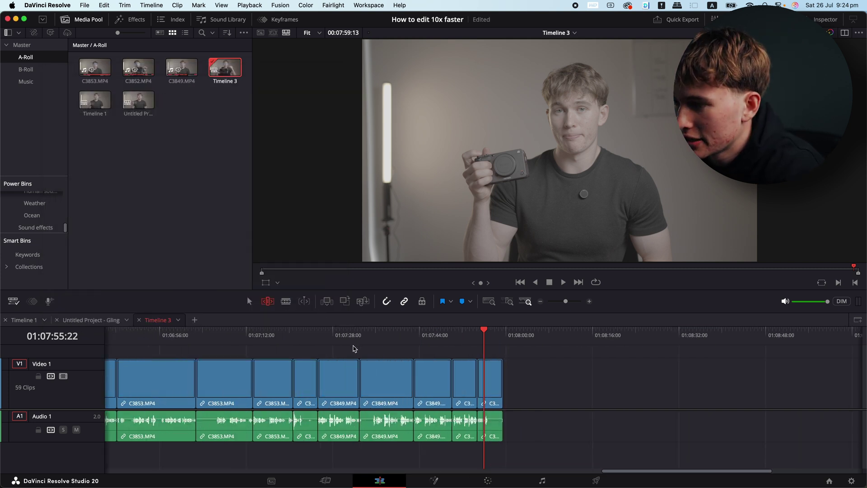
scroll(354, 348, "left", 5)
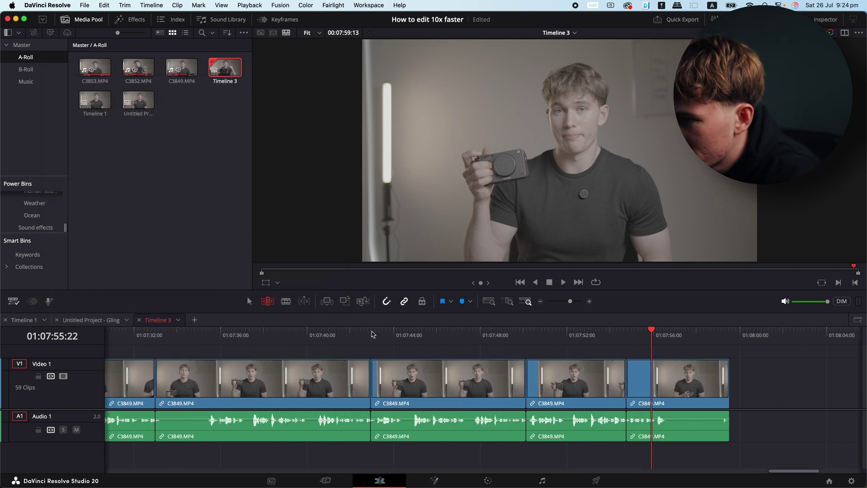
left_click(372, 333)
key("cmd+=")
left_click(479, 417)
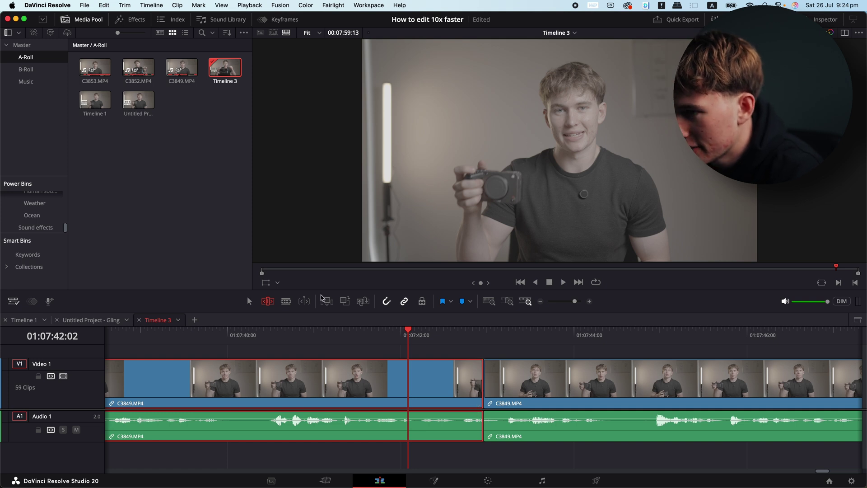
left_click(482, 381)
left_click_drag(482, 379, 495, 379)
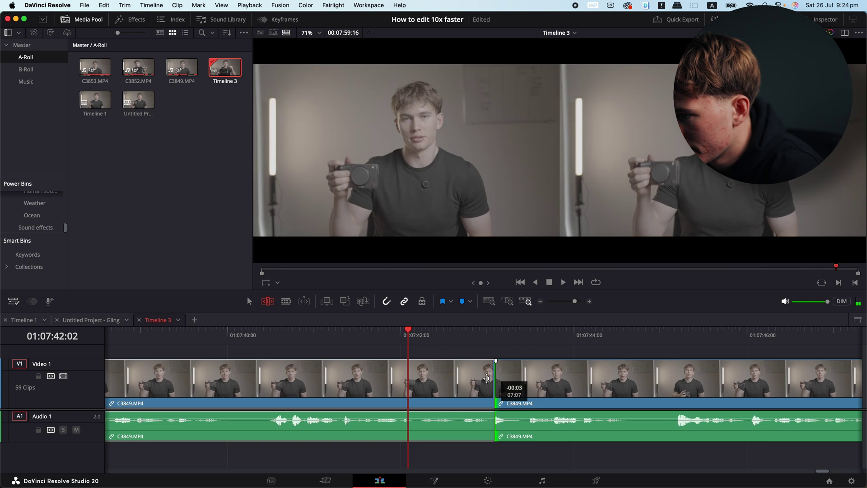
scroll(407, 378, "left", 10)
left_click_drag(383, 376, 344, 379)
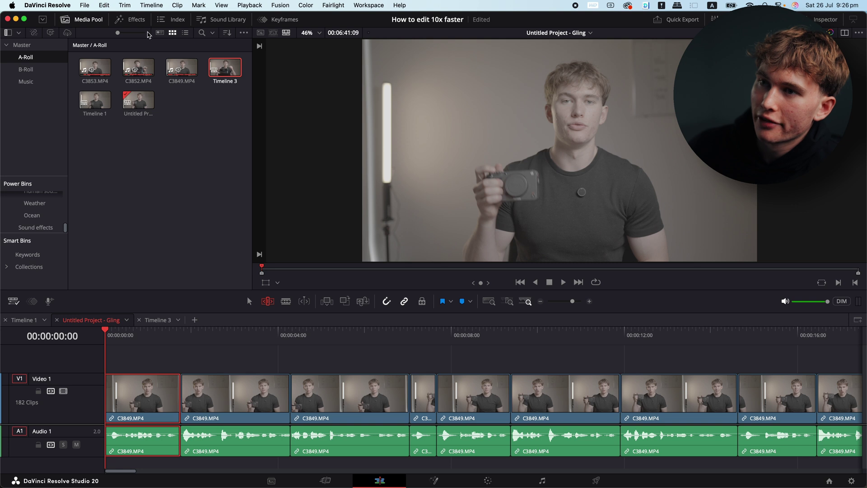
- Place an Adjustment Clip above Video 1 spanning the first clip and open it in Fusion
left_click(130, 19)
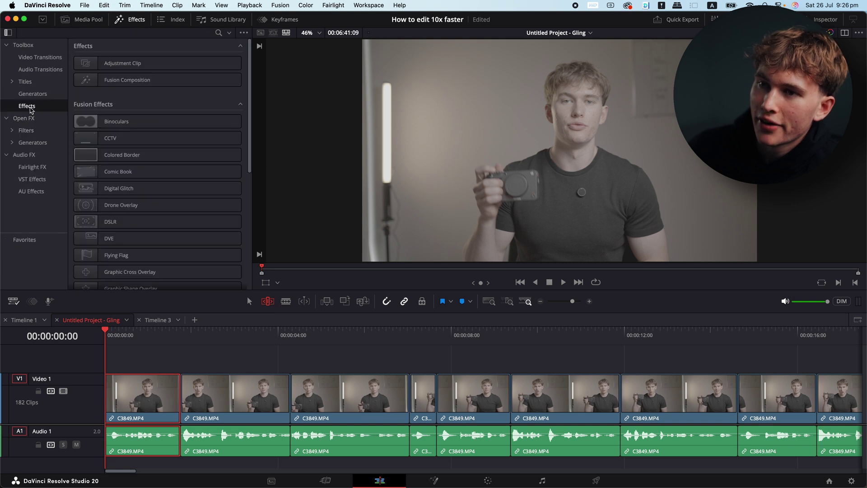
left_click_drag(120, 65, 108, 362)
key("a")
left_click_drag(319, 359, 180, 357)
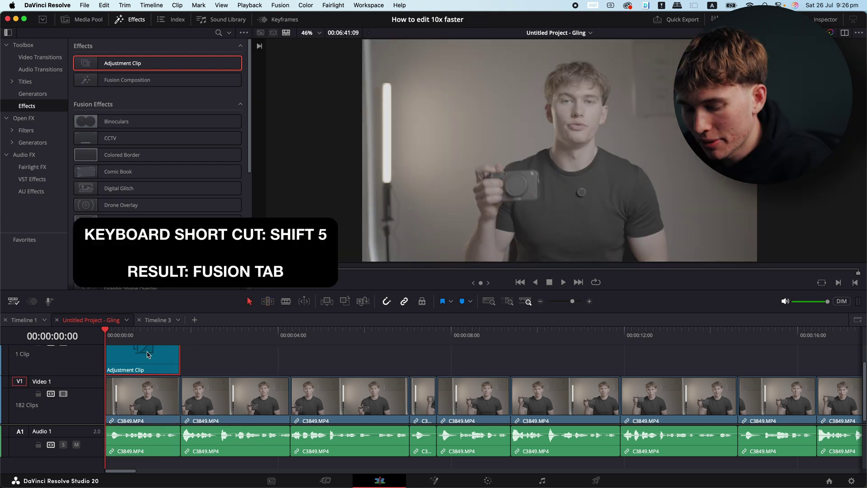
key("shift+5")
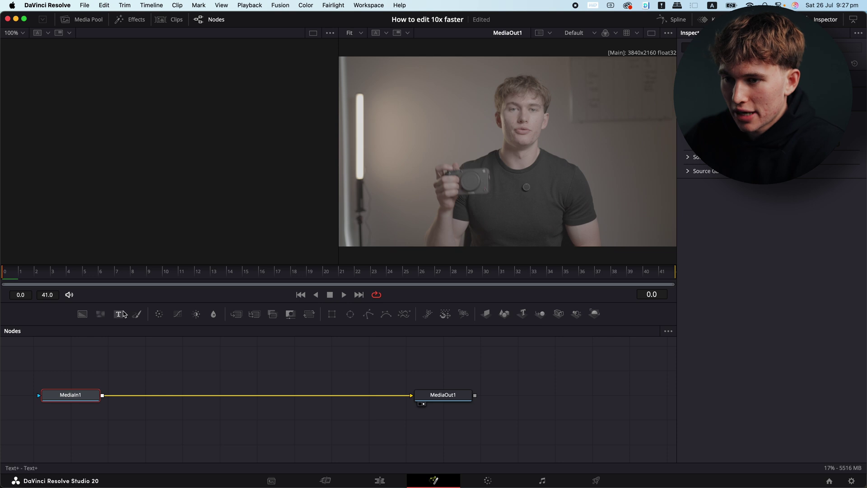
- Add a Text+ node reading 'SONY FX3' and move it up-left of the speaker's head
left_click_drag(145, 334, 108, 396)
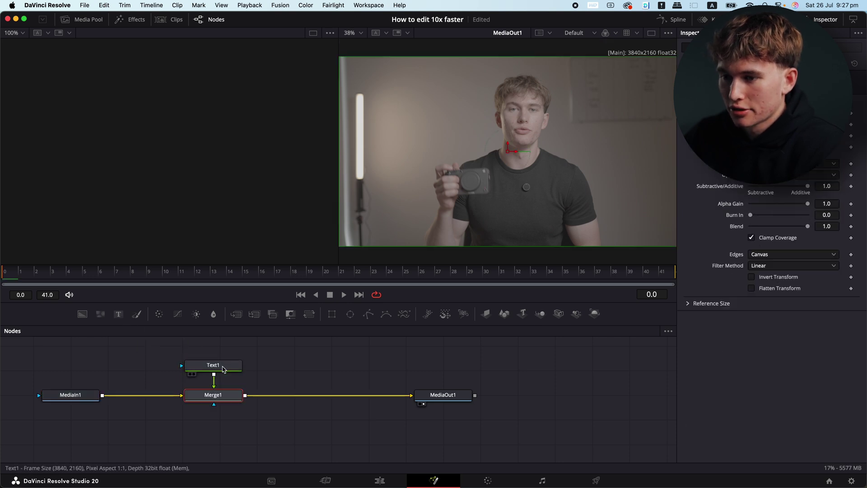
left_click(213, 364)
left_click(728, 148)
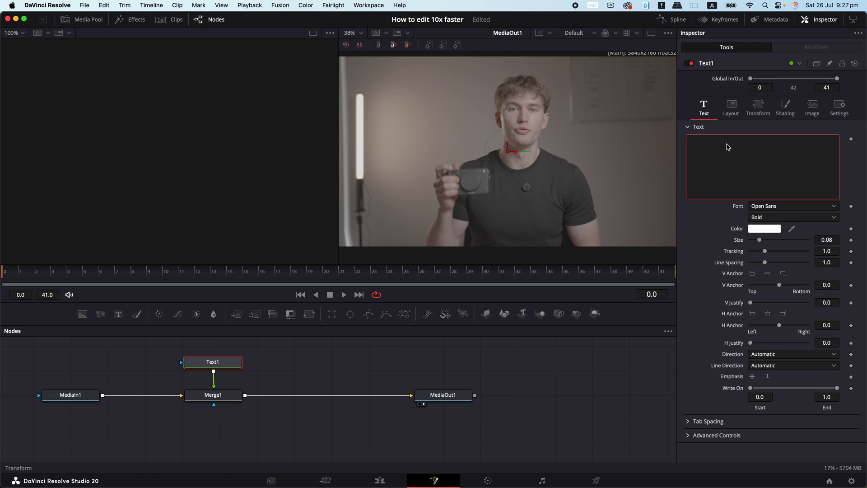
type("SONY FX3")
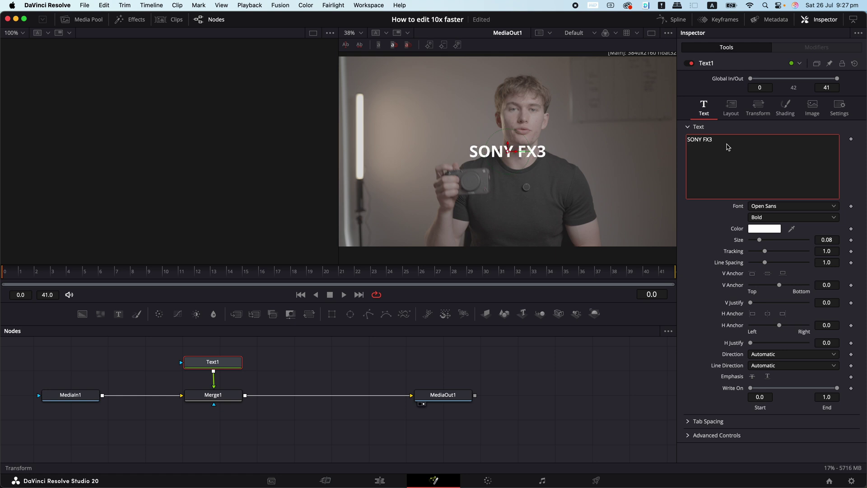
left_click(651, 35)
left_click_drag(339, 154, 253, 136)
- Chain a Glow node and a Transform node after Text1, feeding Merge1, so SONY FX3 glows
left_click_drag(269, 389, 267, 365)
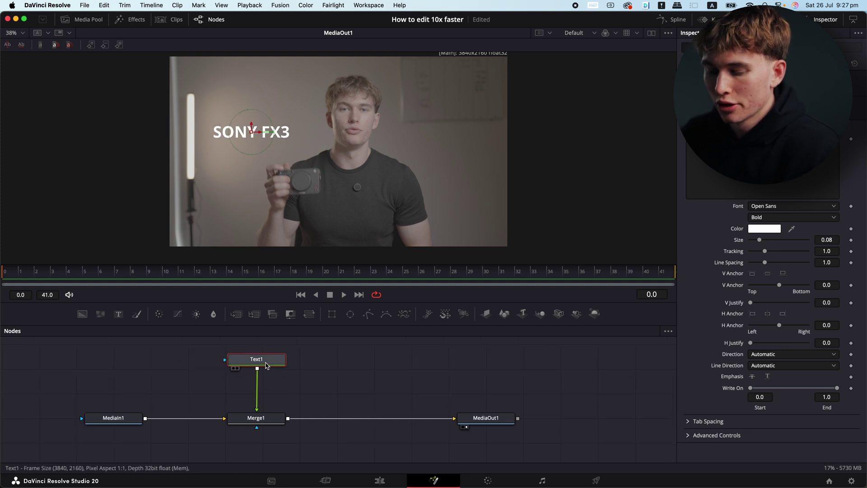
key("shift+space")
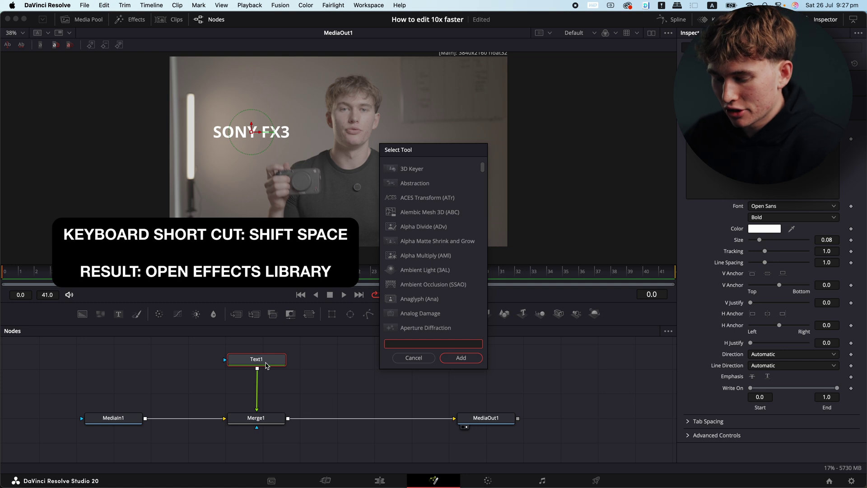
type("Glow")
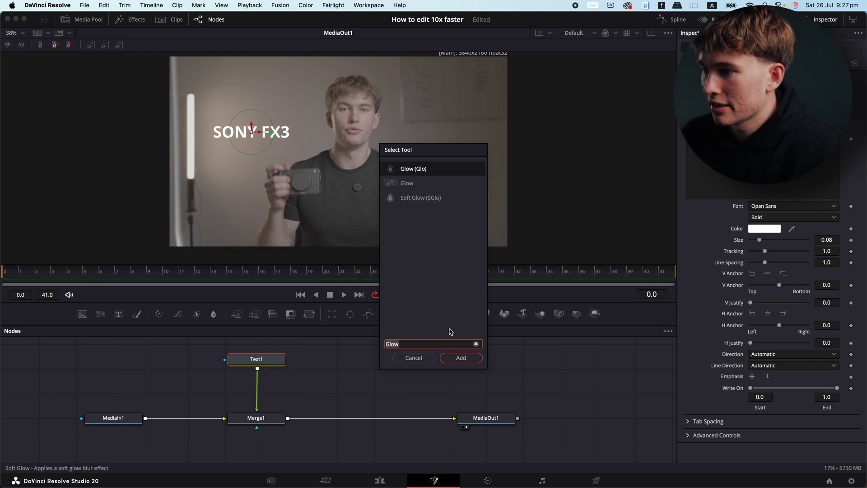
left_click(459, 358)
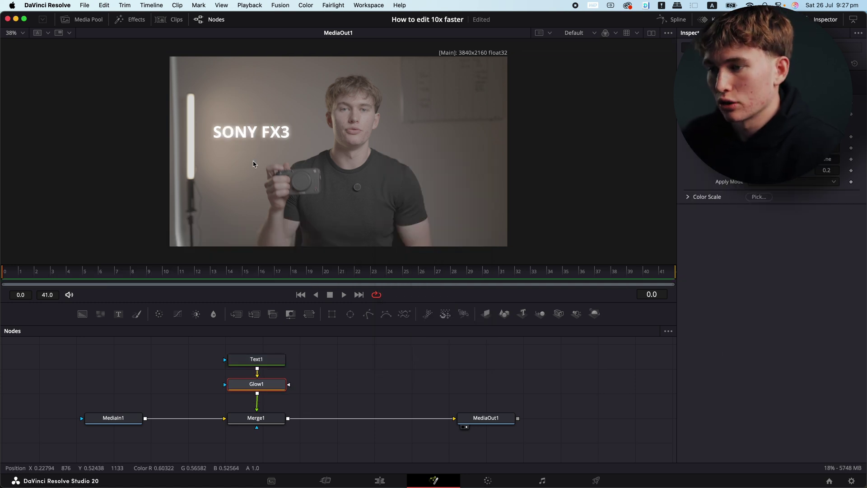
left_click_drag(201, 351, 270, 378)
left_click(270, 378)
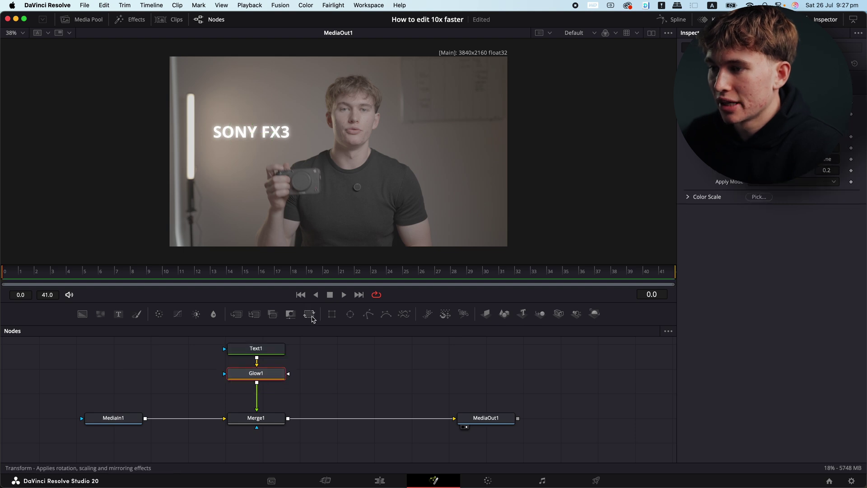
left_click(310, 316)
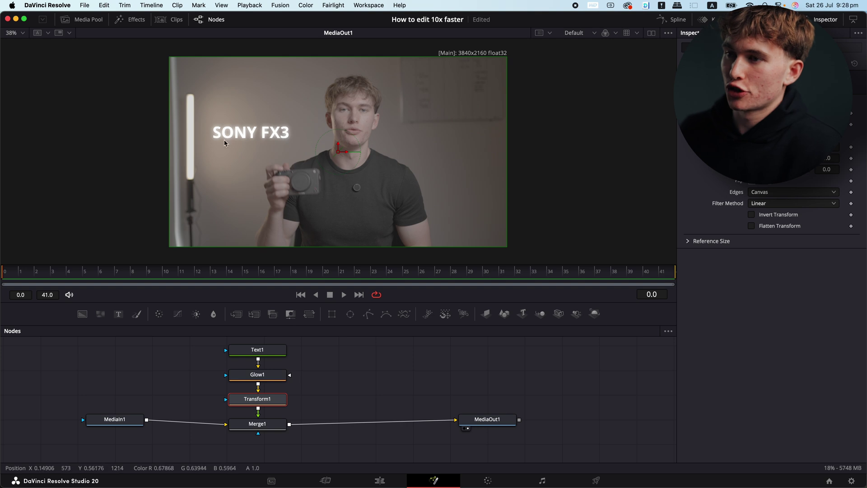
- Keyframe Transform1's Center at frame 5, with the title pushed above the frame at frame 0
left_click_drag(18, 276, 89, 276)
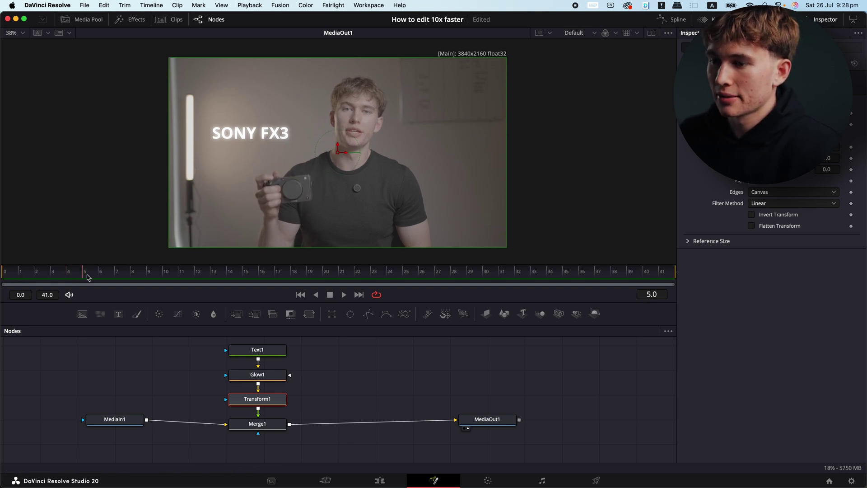
left_click(852, 113)
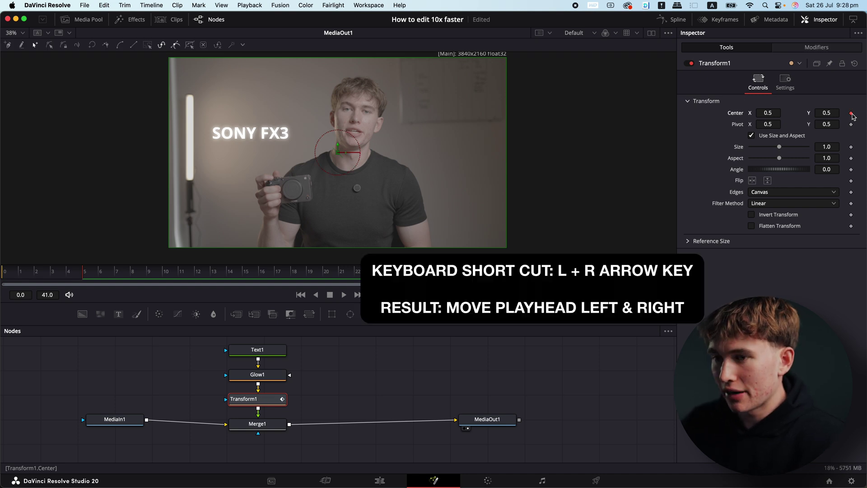
key("Left")
key("Left")
key("Left")
key("Left")
key("Left")
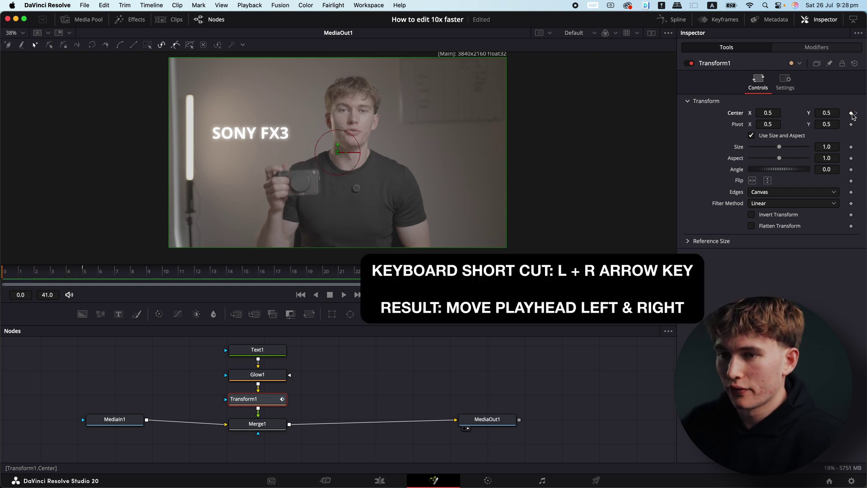
left_click_drag(824, 115, 845, 116)
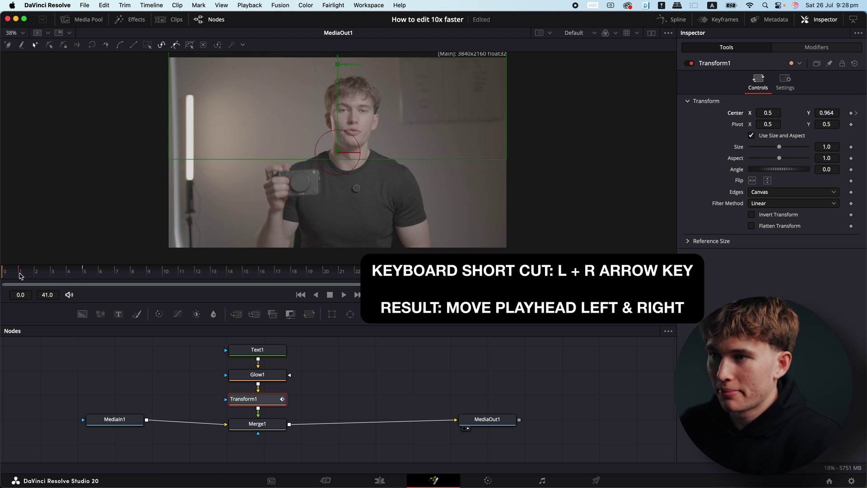
left_click(90, 275)
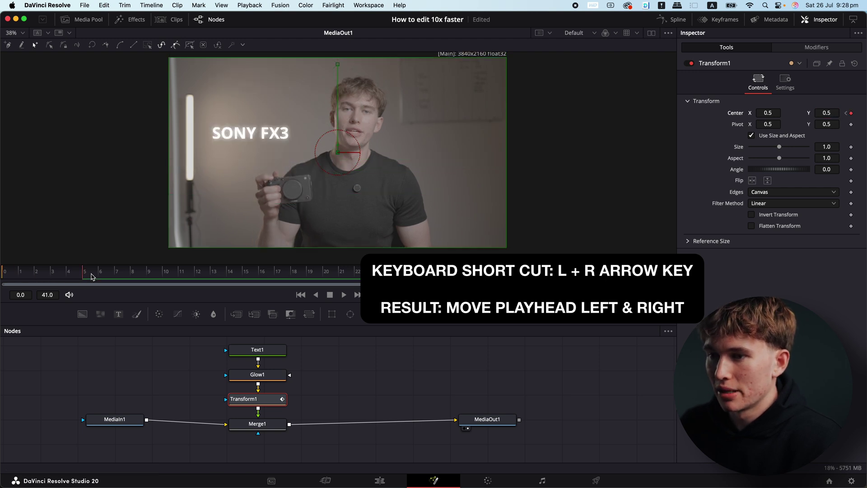
- Add a hold Center keyframe at frame 10 and raise the title out of frame at frame 15
left_click_drag(92, 277, 168, 277)
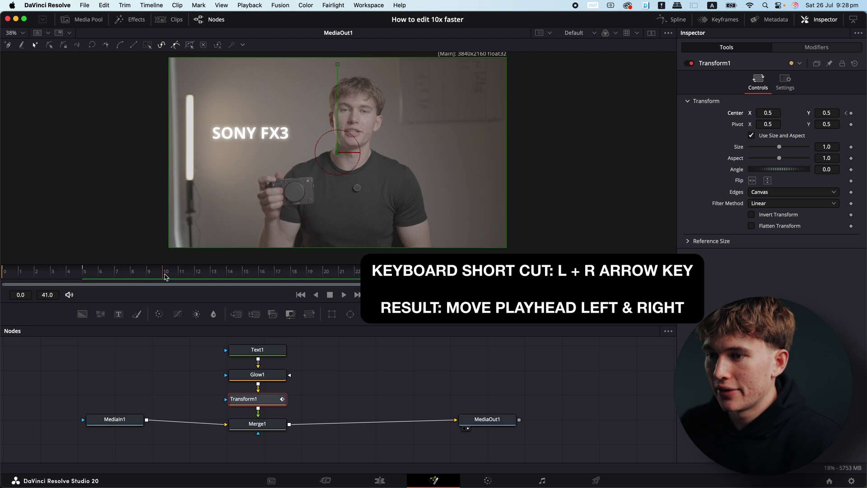
left_click(852, 114)
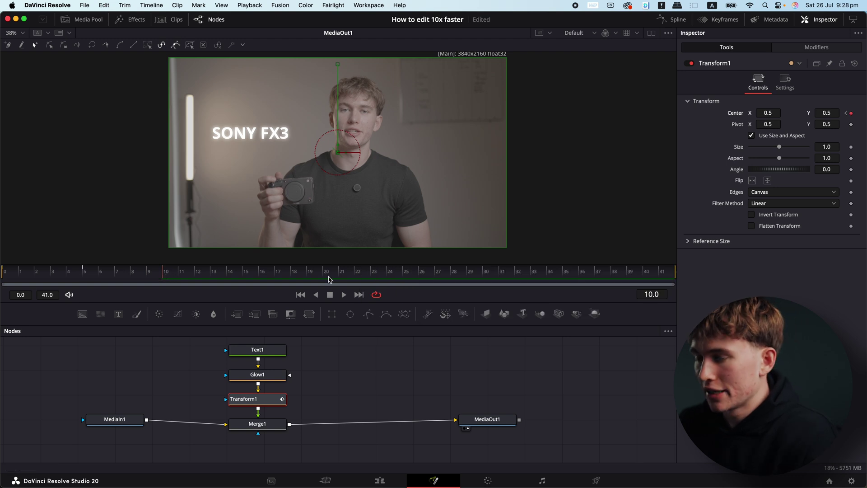
key("Right")
key("Right")
key("Right")
key("Right")
key("Right")
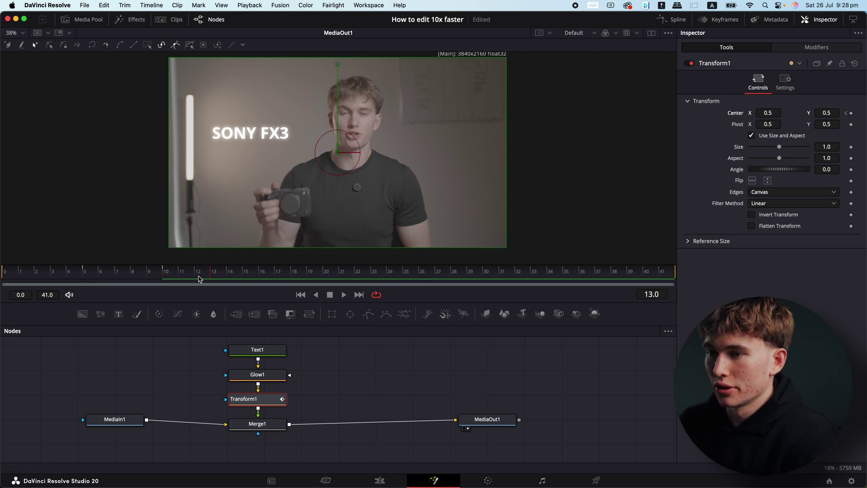
left_click_drag(827, 118, 858, 118)
key("space")
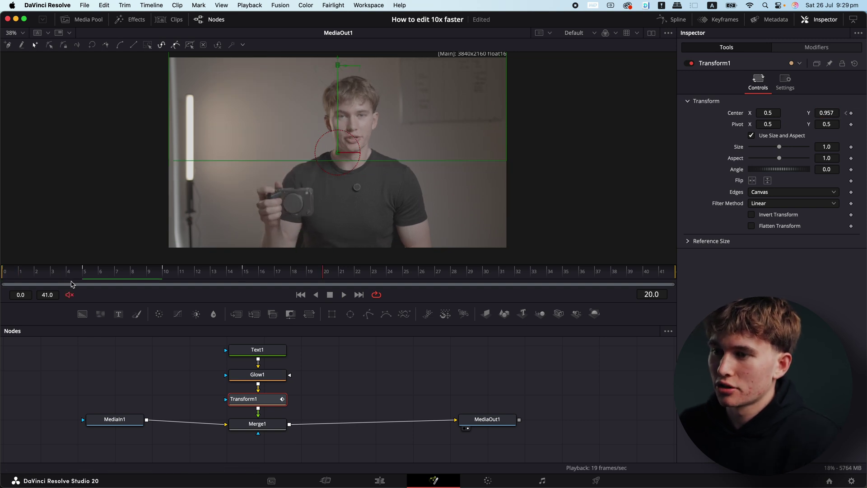
- Shift Transform1's last two Center keyframes later in the Keyframes panel, holding the title to about frame 17
left_click(720, 22)
left_click(356, 409)
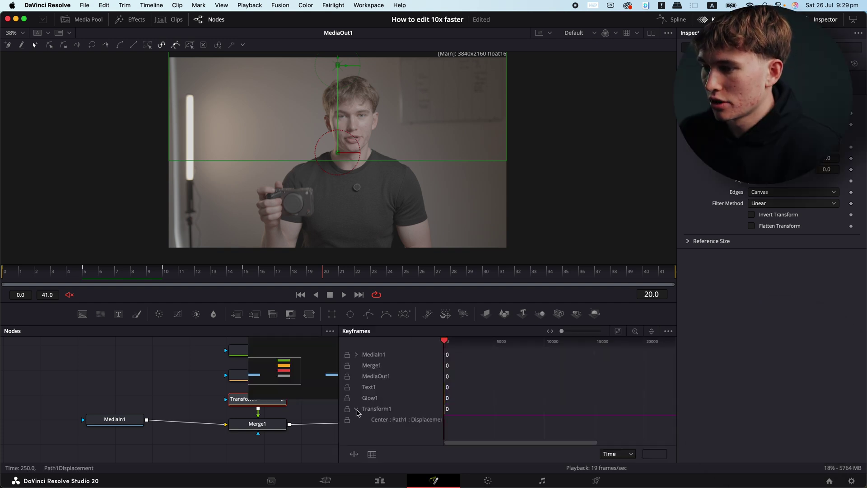
left_click(619, 331)
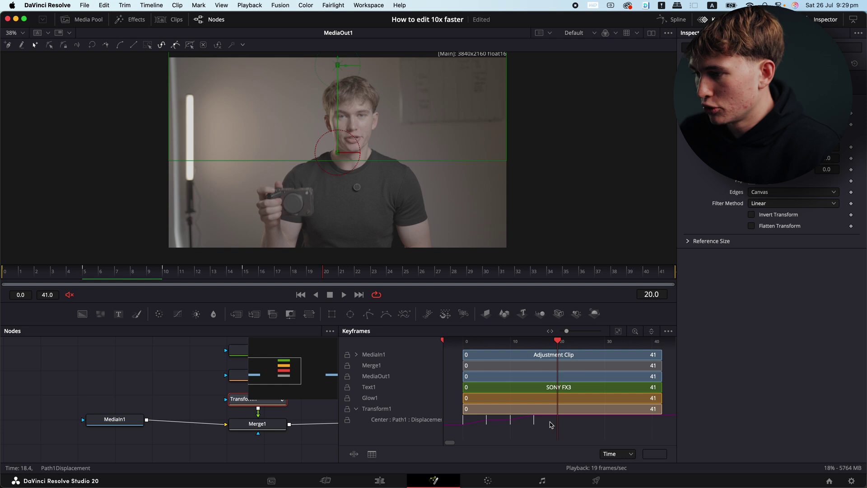
left_click_drag(507, 421, 548, 425)
left_click(97, 276)
key("space")
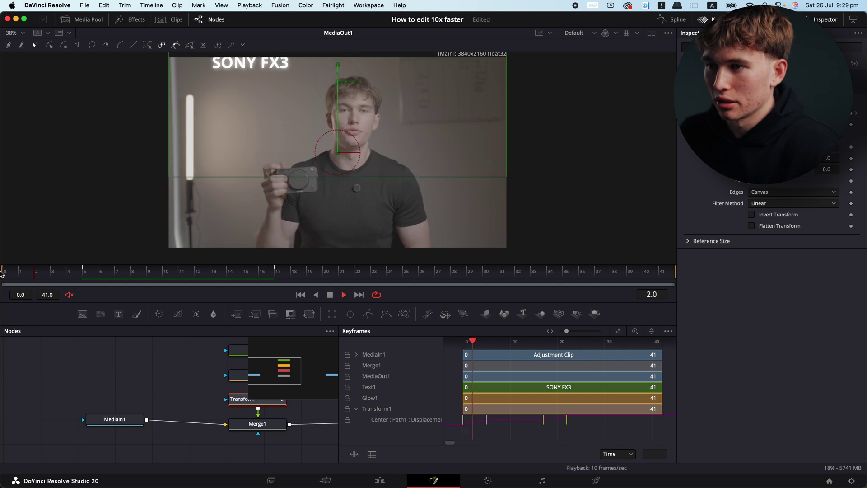
key("space")
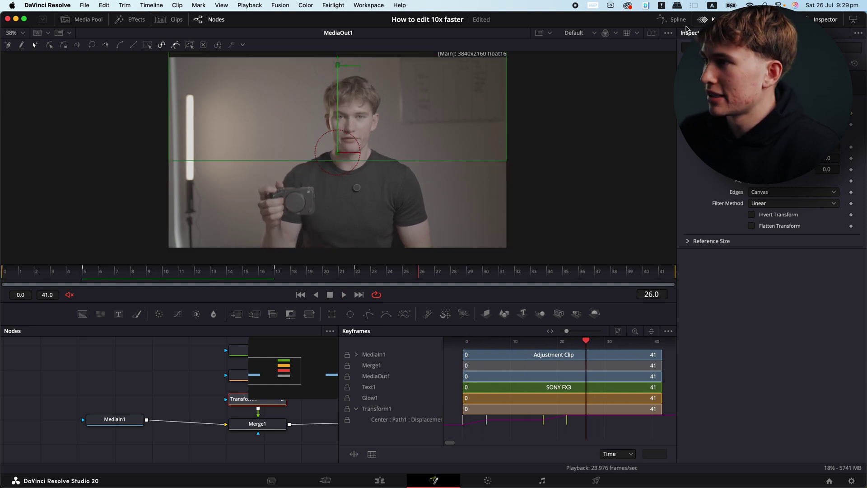
- Show Transform1's displacement curve fitted in the Spline editor, with the Keyframes panel closed
left_click(673, 21)
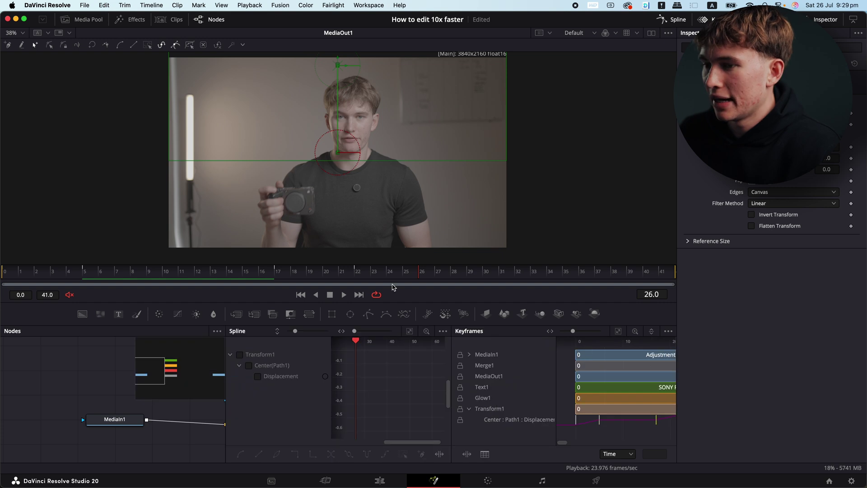
left_click(240, 354)
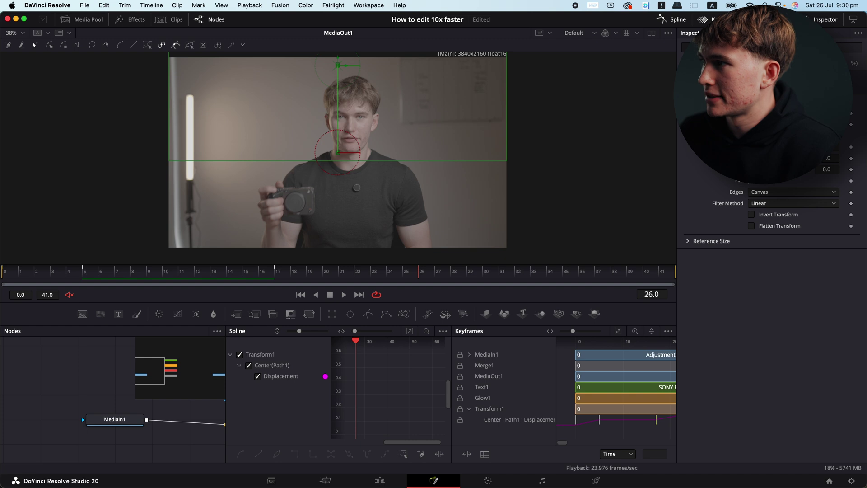
left_click(723, 21)
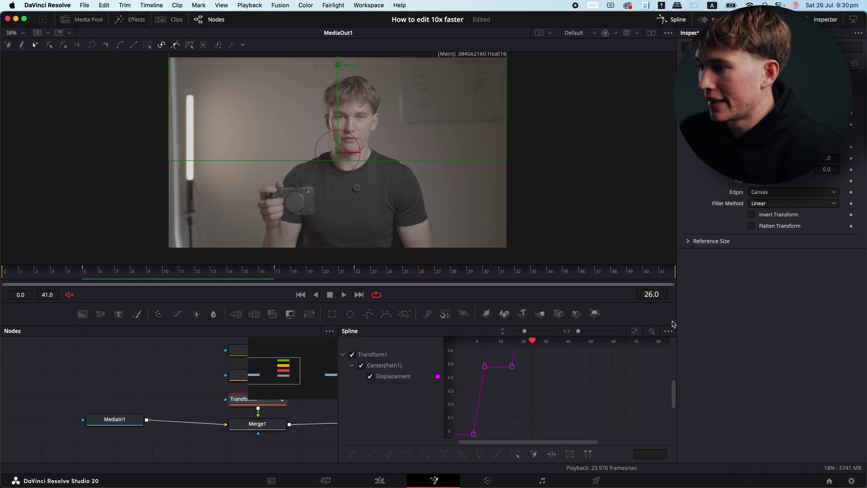
left_click(635, 333)
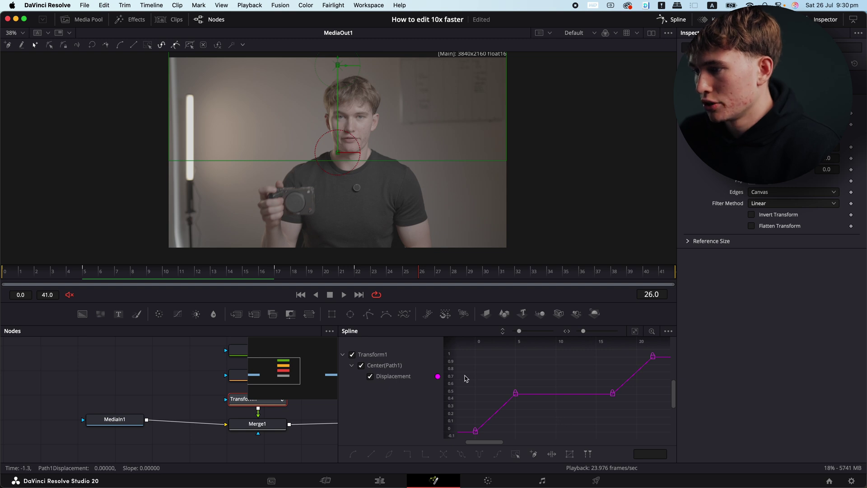
- Smooth the Center keyframes into eased curves with S and play back the glide from frame 0
left_click_drag(463, 375, 529, 445)
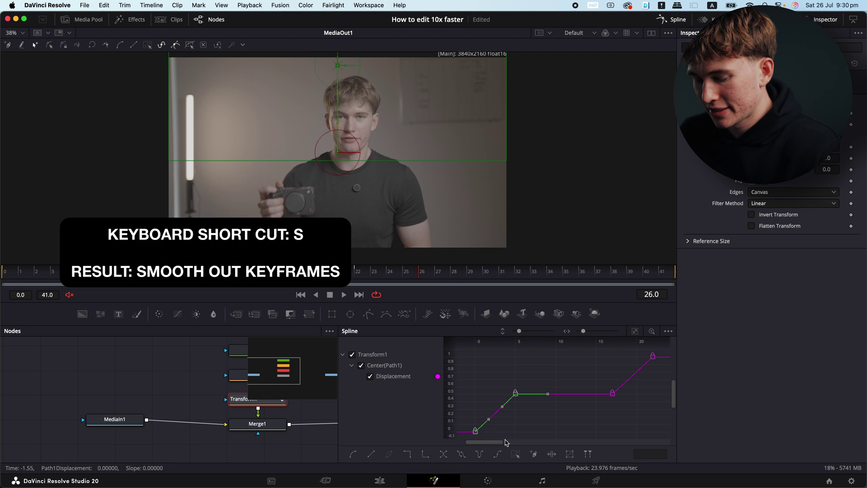
key("s")
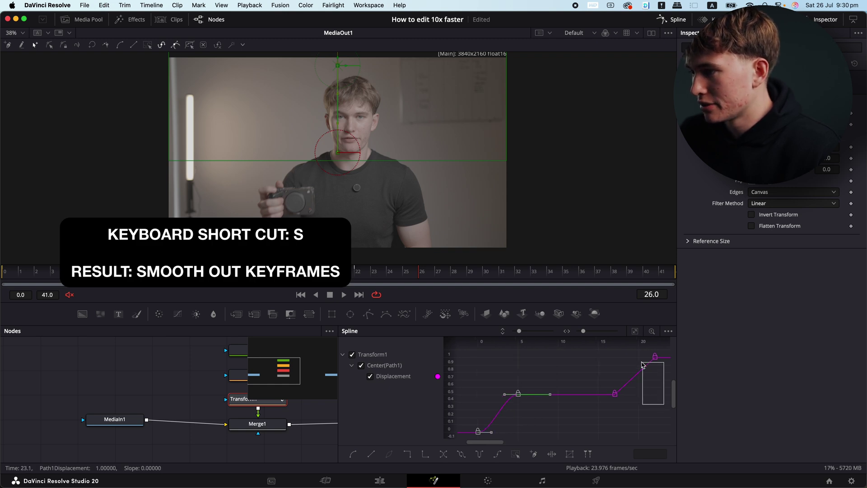
left_click_drag(643, 365, 605, 351)
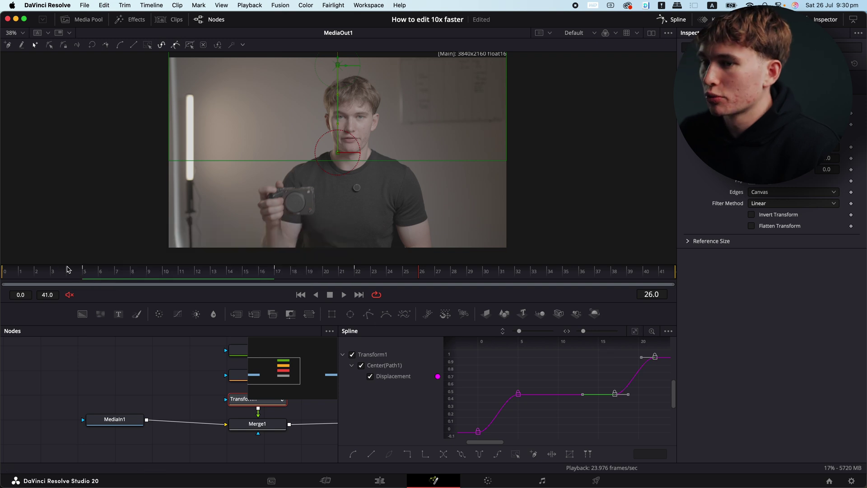
left_click(2, 271)
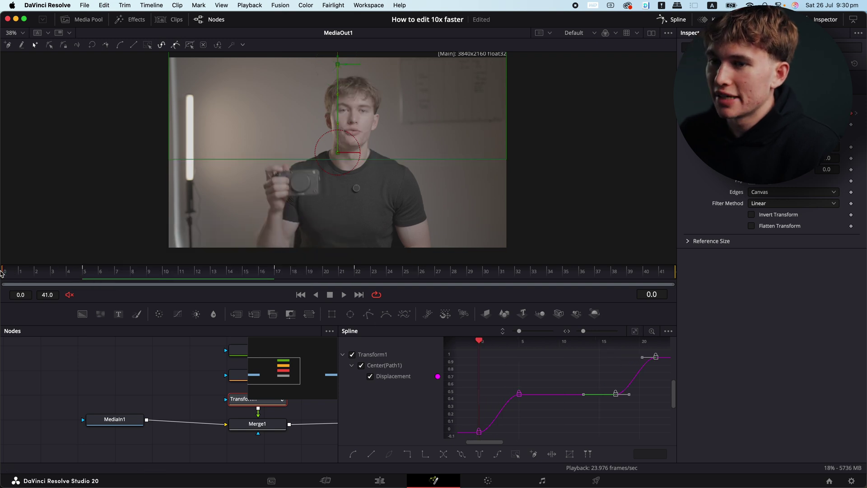
key("space")
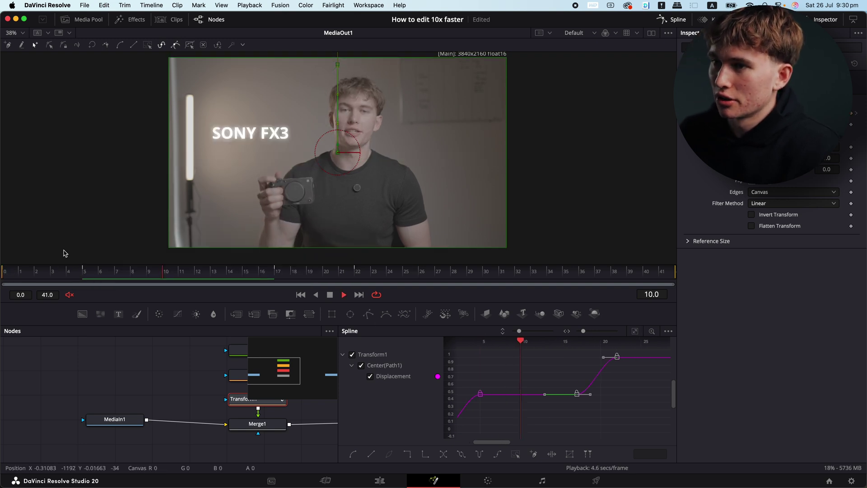
left_click(2, 274)
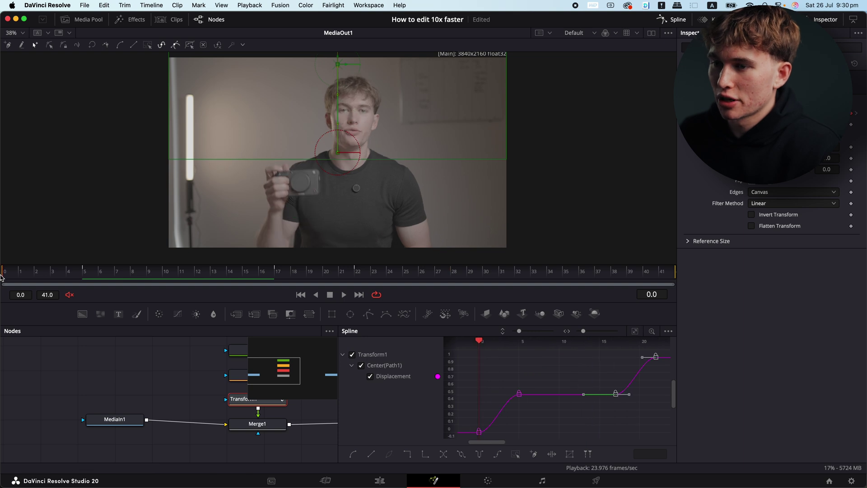
key("space")
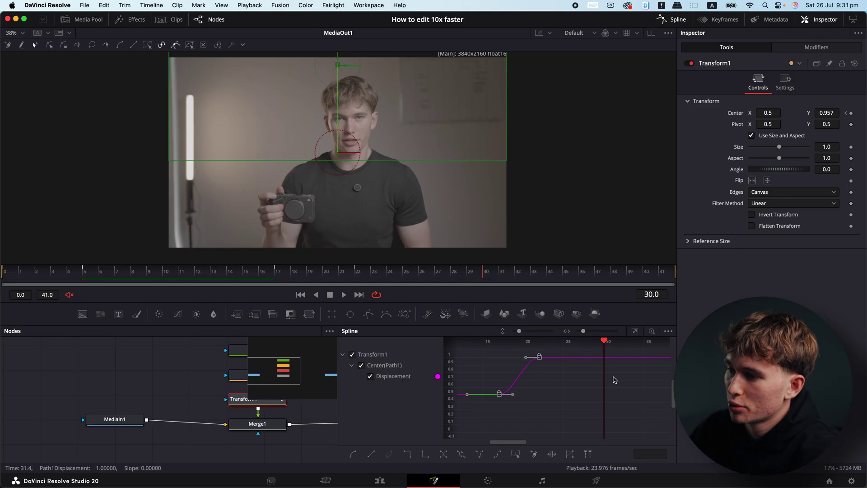
- Enable Motion Blur on Transform1 in its Inspector Settings, with Quality set to 2
left_click(673, 20)
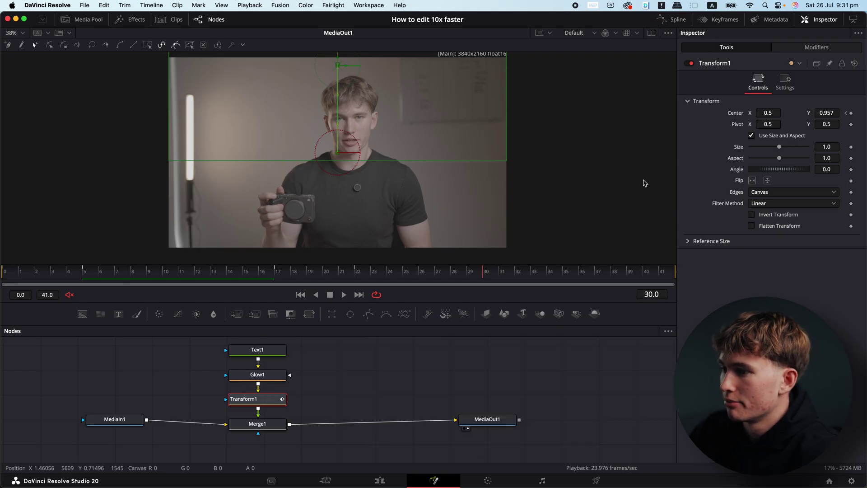
scroll(259, 419, "up", 1)
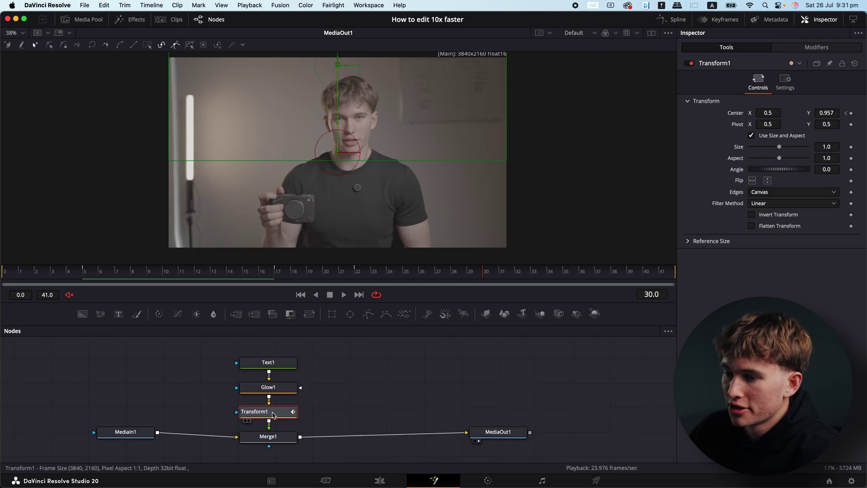
left_click(785, 86)
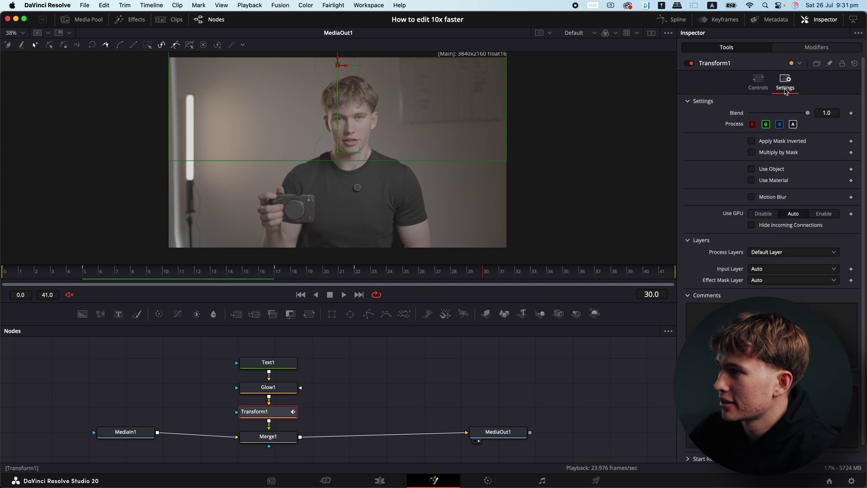
left_click(752, 196)
key("space")
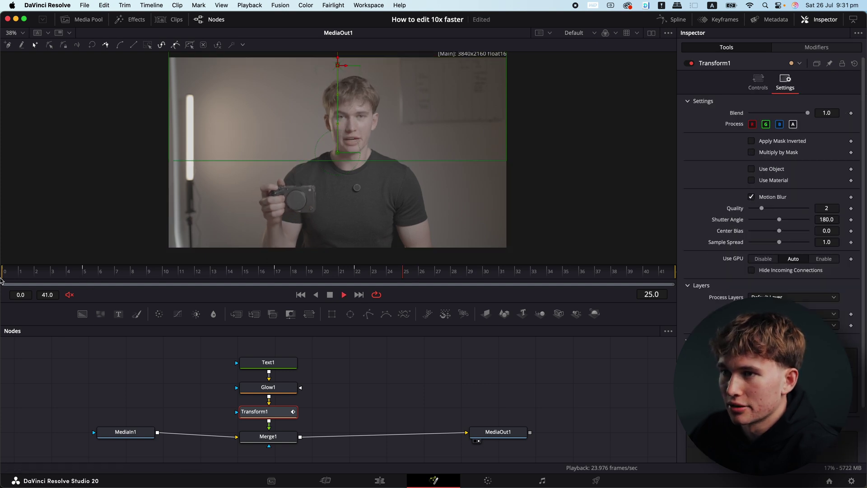
key("space")
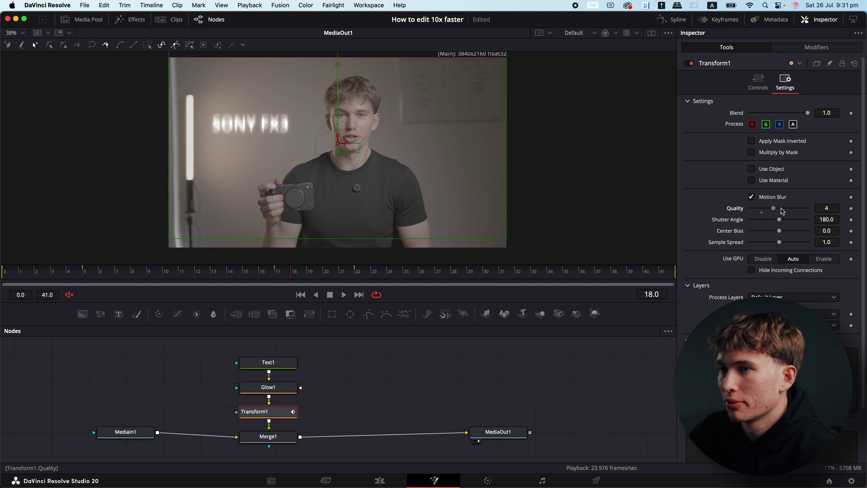
left_click_drag(782, 211, 764, 218)
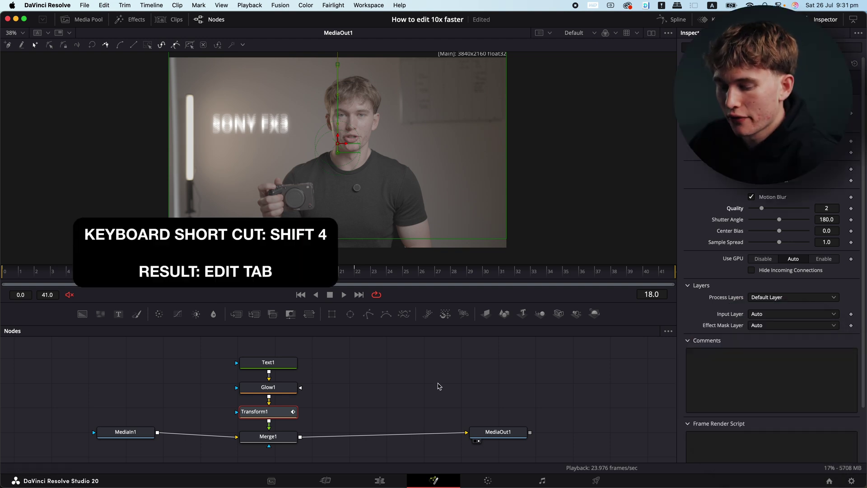
- Play the timeline from the start on the Edit page to check the title
key("shift+4")
key("Home")
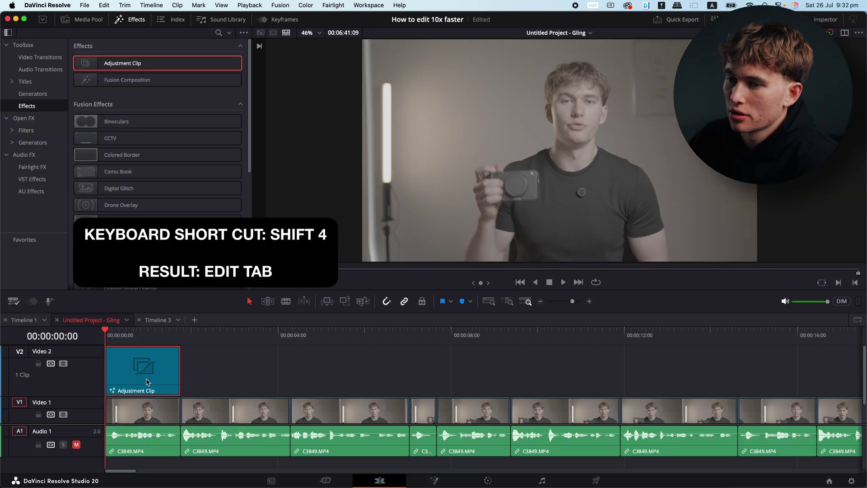
key("space")
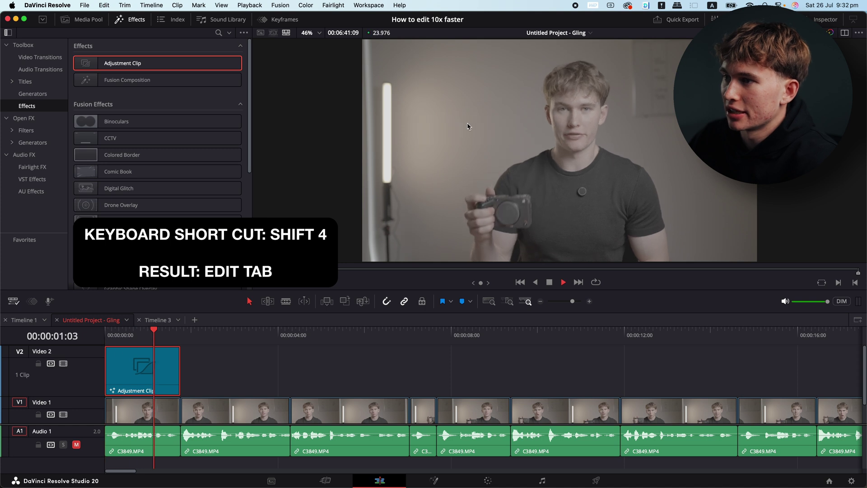
key("space")
left_click(125, 334)
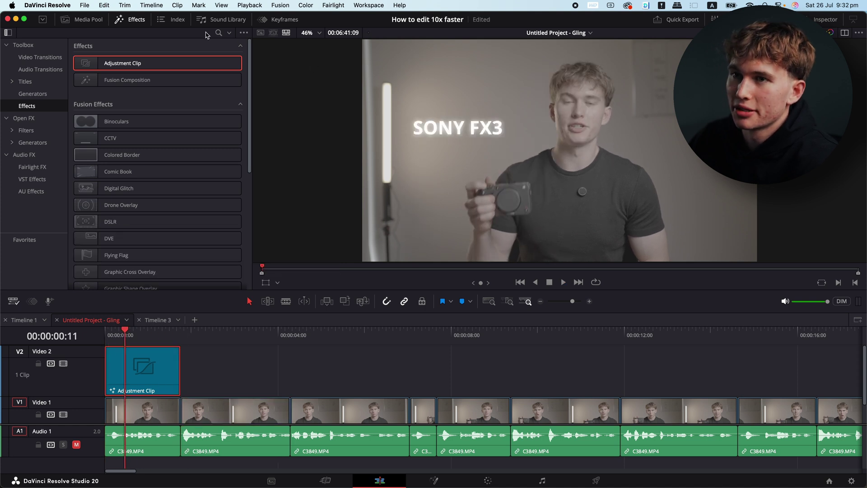
- Save the title adjustment clip from V2 into the Master bin, named TEXT
left_click(130, 21)
left_click(98, 22)
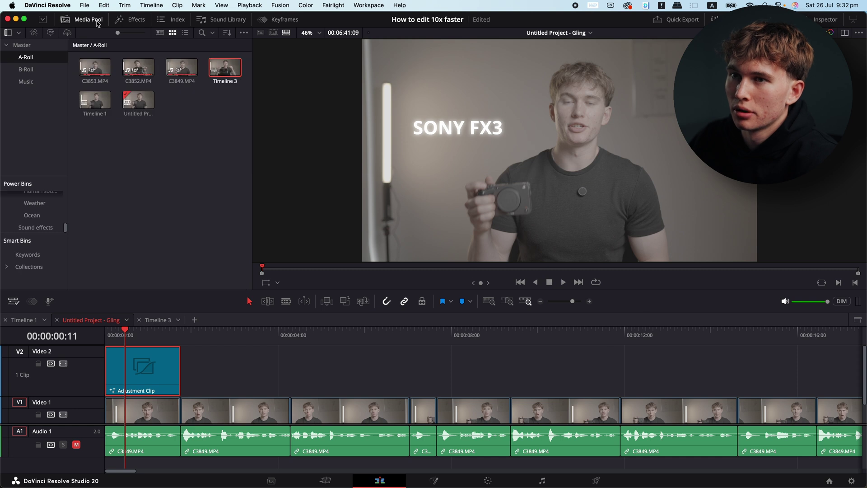
left_click(88, 45)
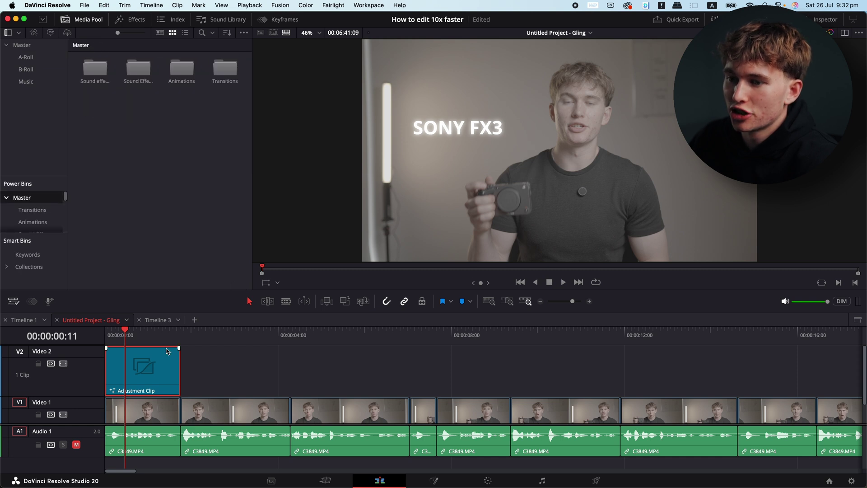
left_click_drag(151, 375, 104, 146)
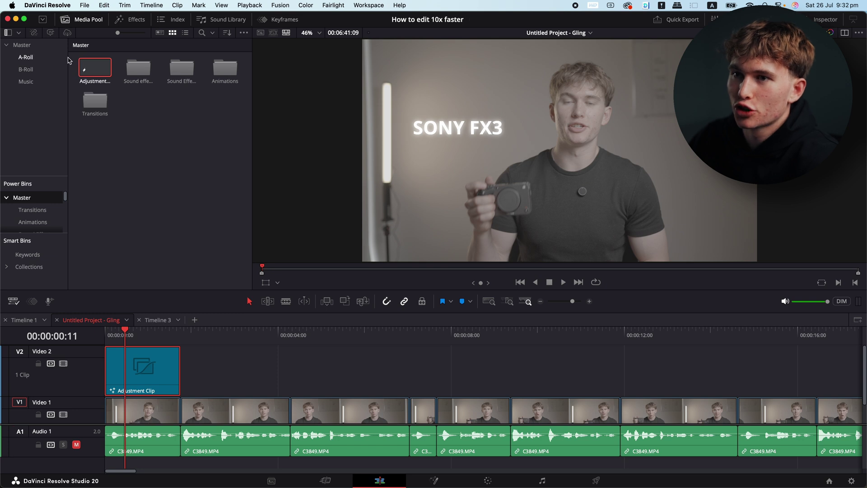
left_click(90, 68)
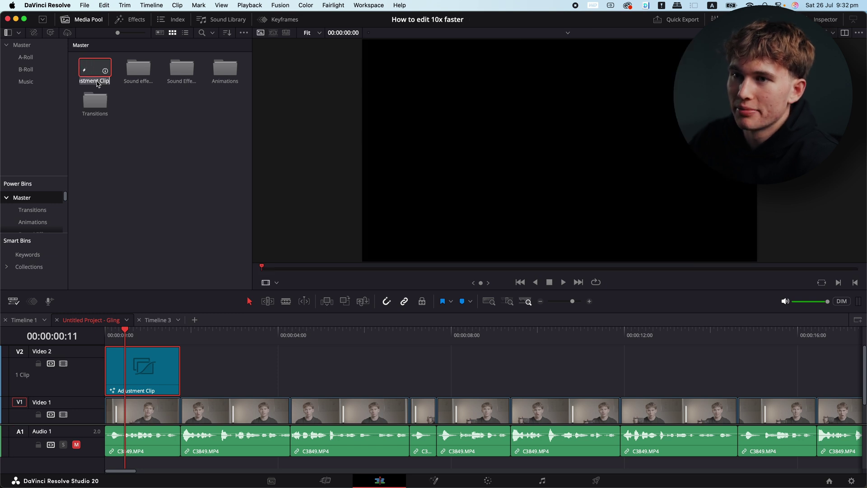
type("XT")
left_click(350, 374)
- Place a copy of TEXT on Video 2 at about 00:00:24
scroll(356, 368, "right", 10)
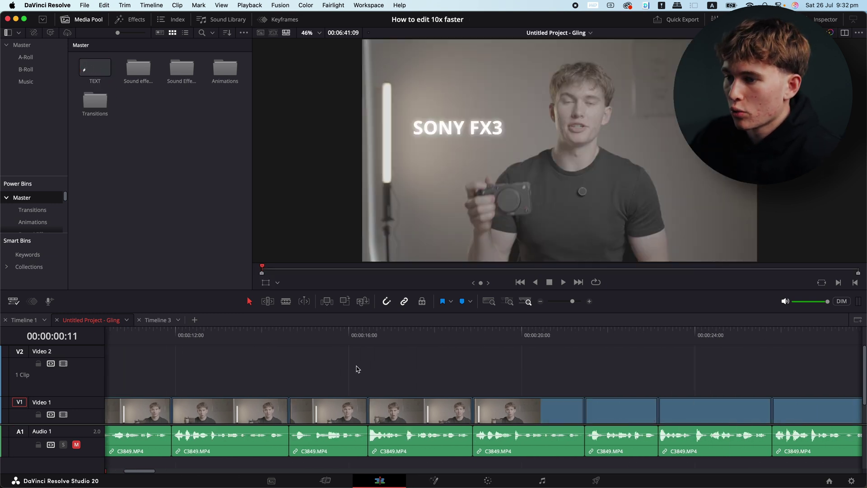
left_click(393, 335)
left_click(414, 336)
left_click(95, 68)
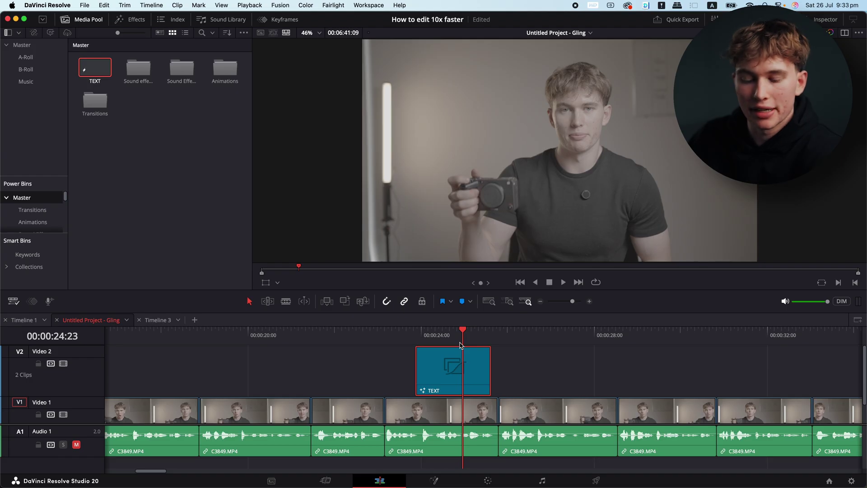
- Change the copy's Text1 content to 'DaVinci Resolve' in Fusion, then play it on the Edit page
key("shift+5")
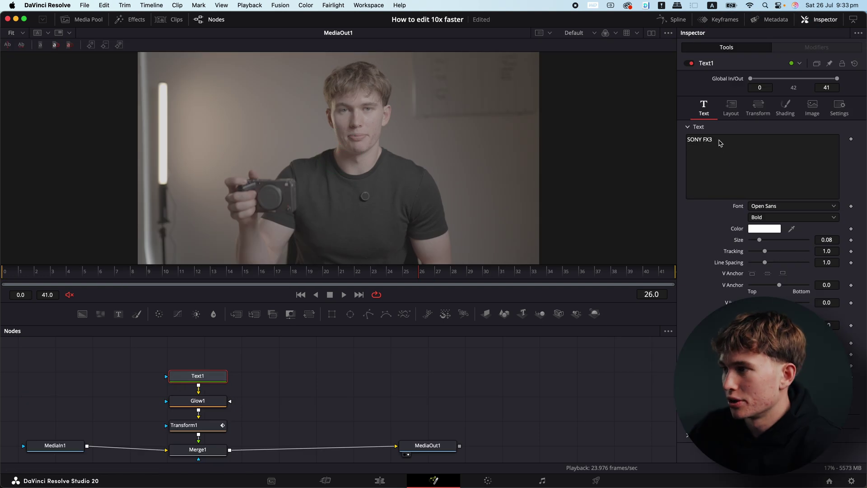
type("DaVinci Resolve")
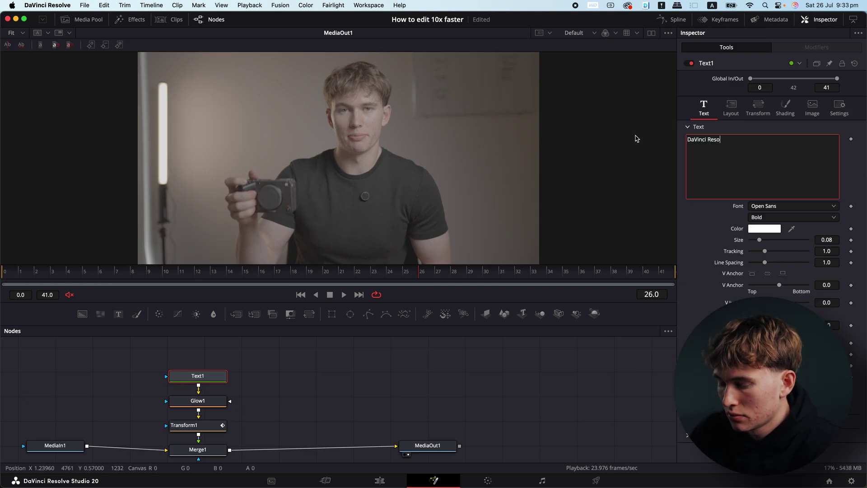
key("shift+4")
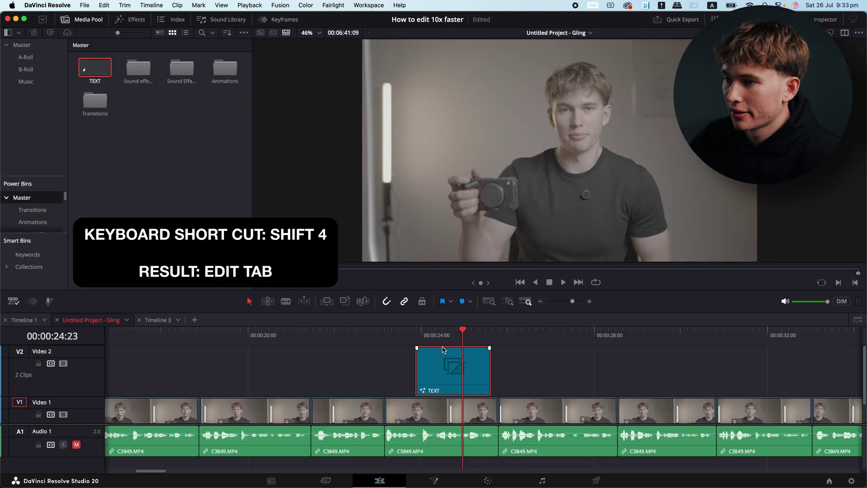
key("space")
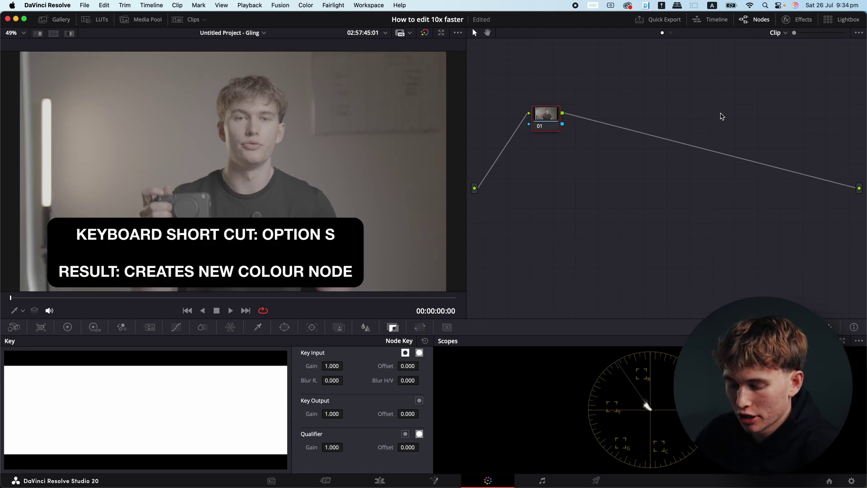
- Add serial nodes 02, 03 and 04 after node 01 with Option+S
key("alt+s")
key("alt+s")
key("alt+s")
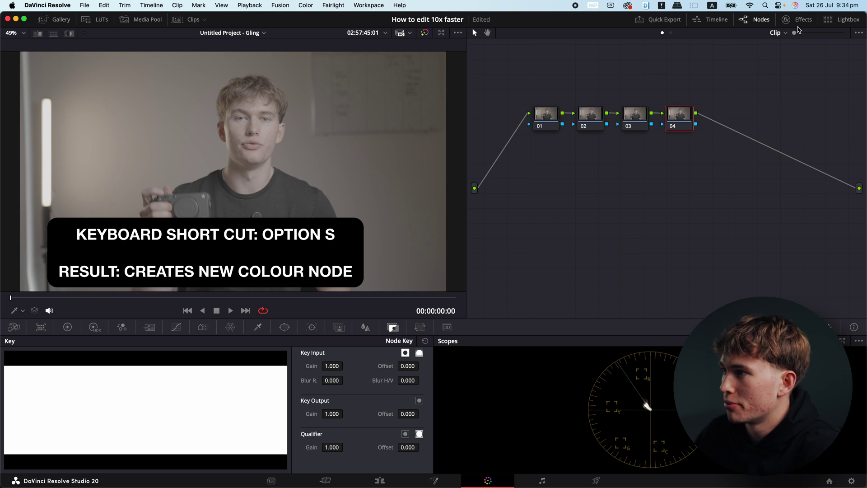
- Apply Color Space Transform to node 04 with input Sony S-Gamut3.Cine and S-Log3 gamma
left_click(799, 19)
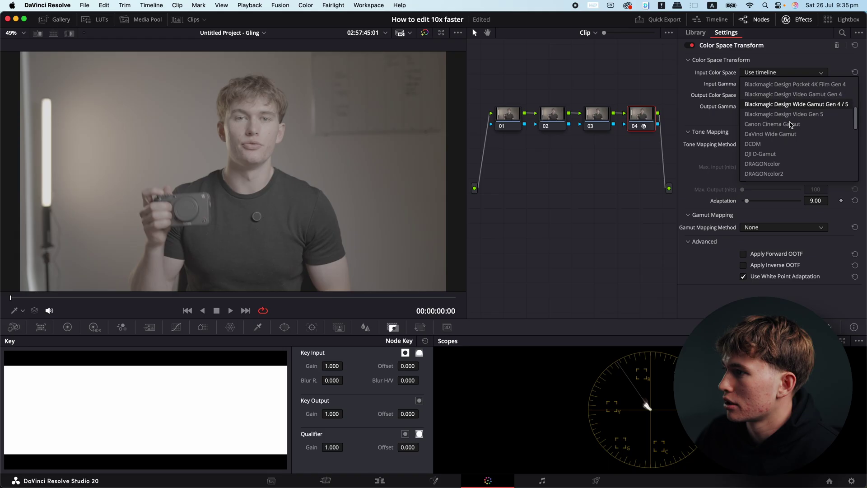
scroll(791, 125, "down", 10)
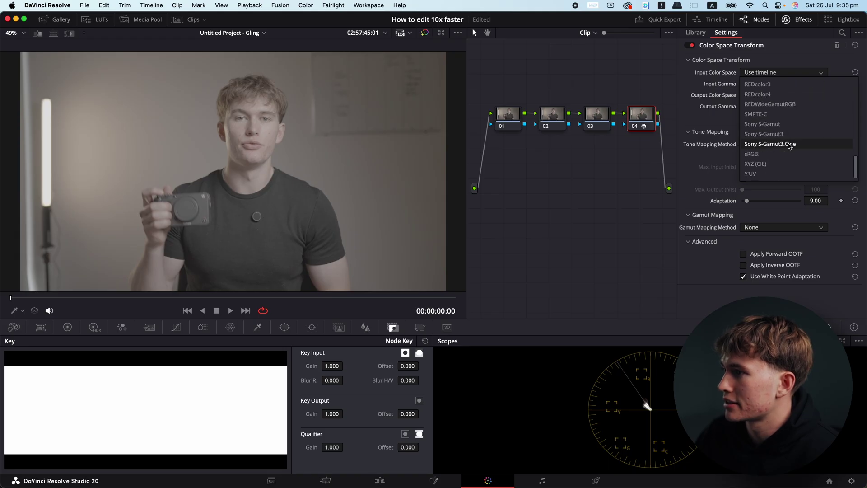
left_click(790, 146)
left_click(784, 83)
left_click(767, 113)
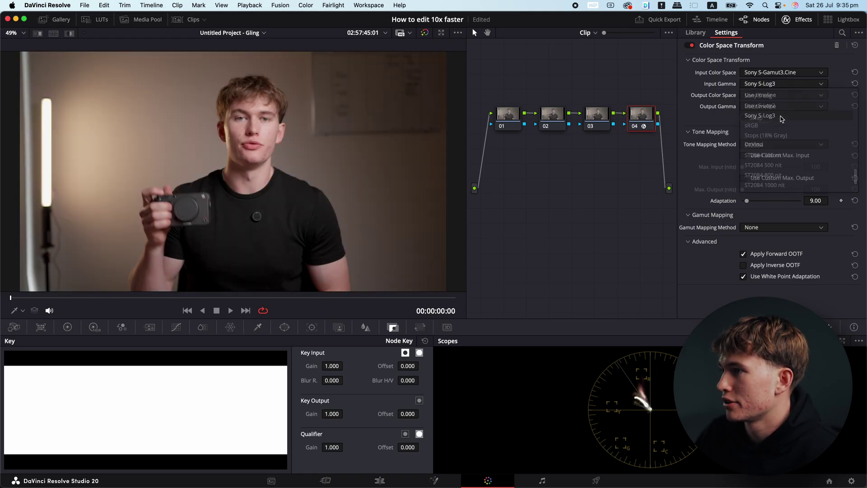
left_click(798, 20)
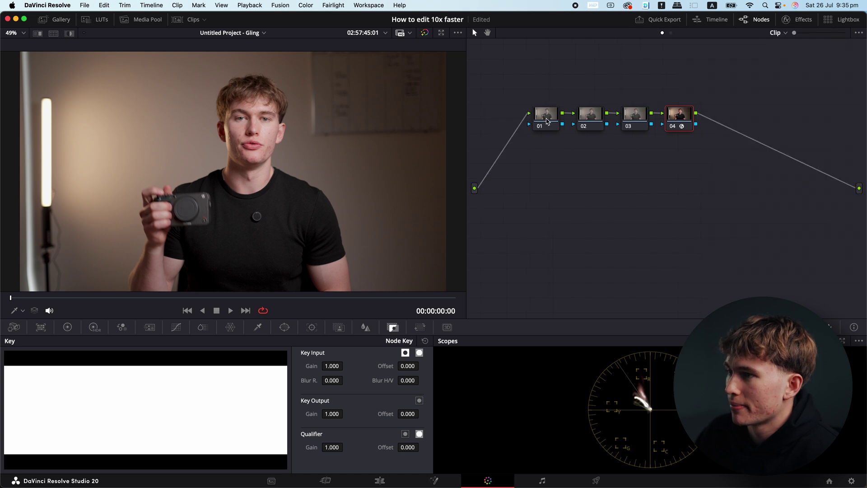
- Nudge node 01's Offset wheel to 23.52, 24.96, 25.96 to correct white balance
left_click(547, 119)
left_click(67, 327)
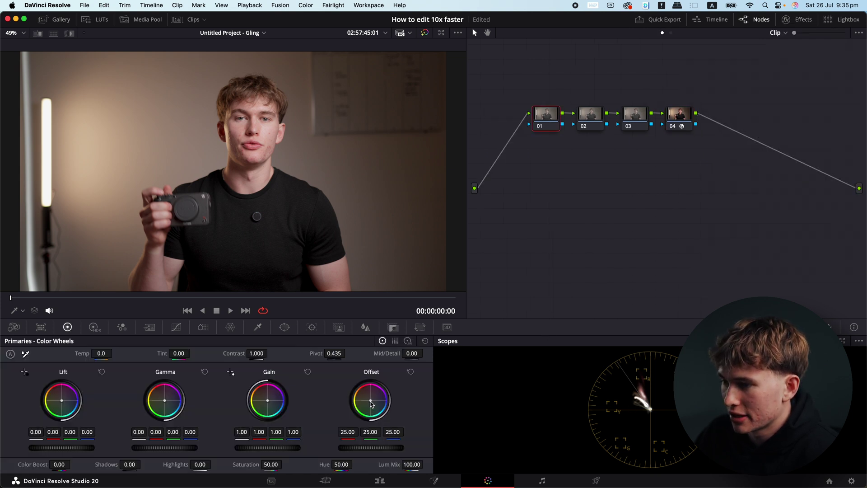
left_click_drag(371, 400, 373, 402)
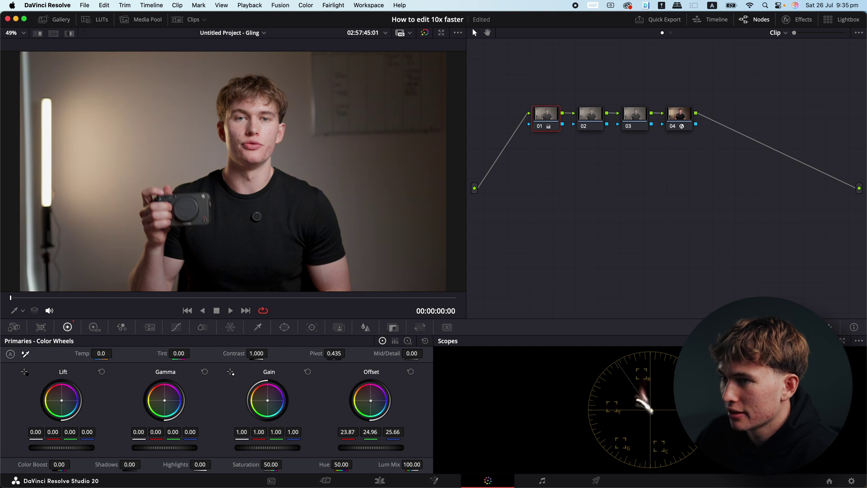
key("space")
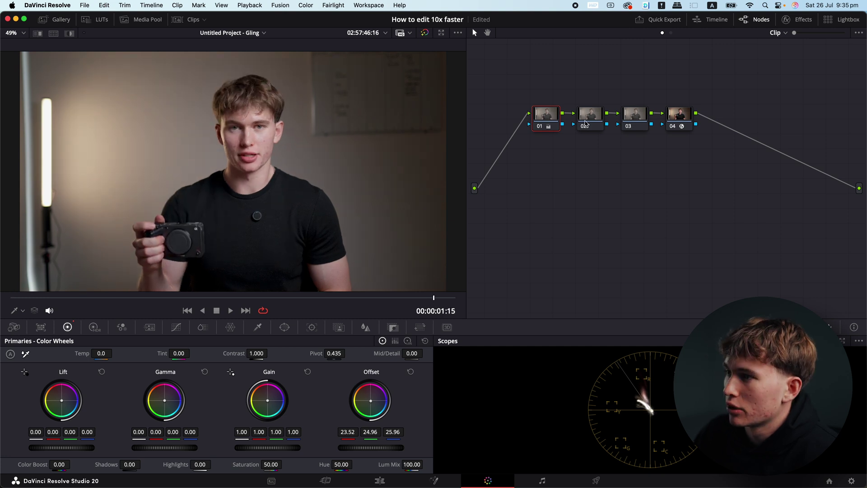
- Label node 01 as WB and node 02 as EXP
right_click(544, 118)
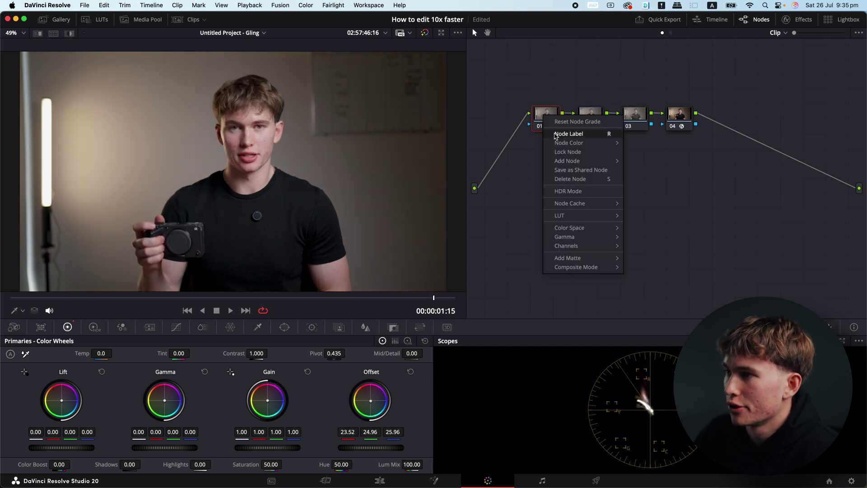
left_click(556, 134)
type("WB")
right_click(590, 117)
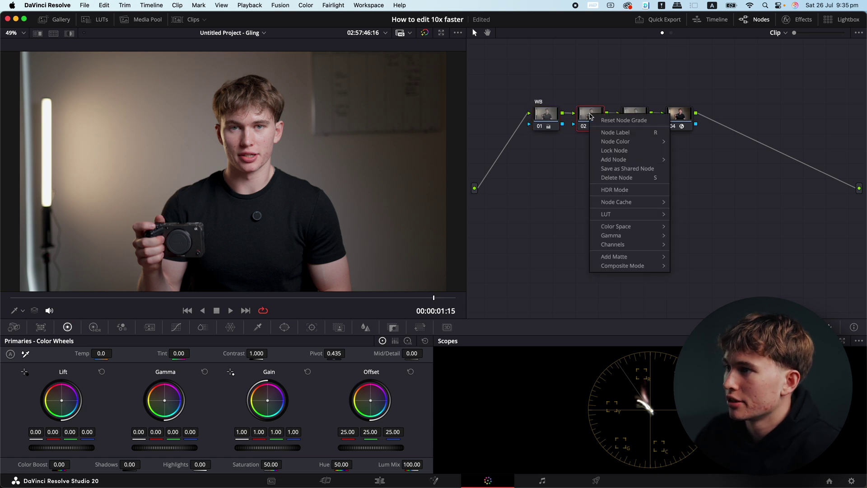
left_click(607, 132)
type("EXP")
key("Return")
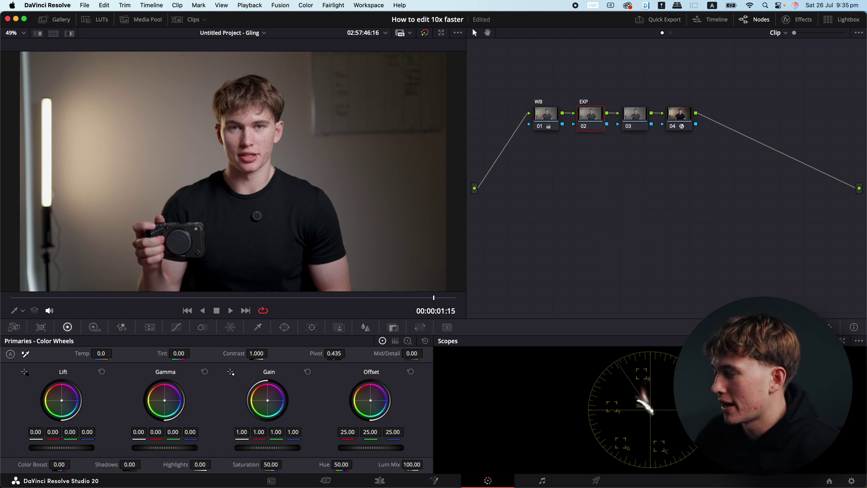
- Set node 02 to Gamma -0.02 and Gain 1.02, and raise node 03's ColorSlice saturation to 1.16
key("super+z")
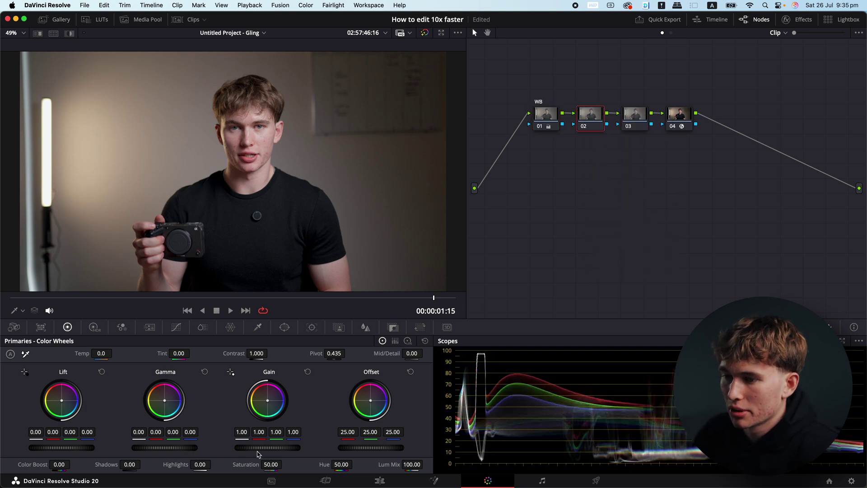
left_click_drag(170, 452, 162, 452)
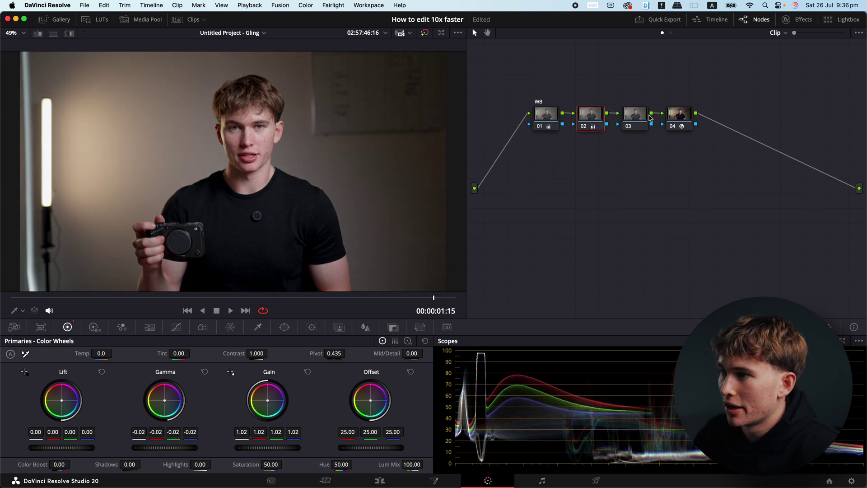
left_click(639, 119)
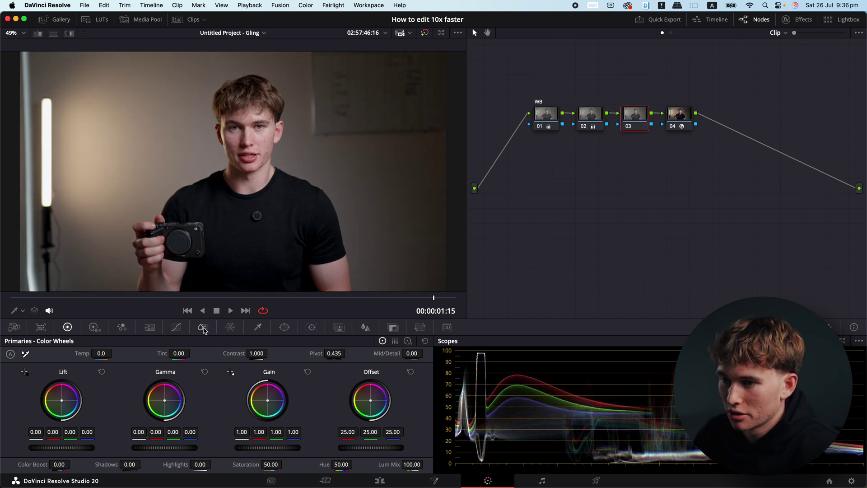
left_click(203, 327)
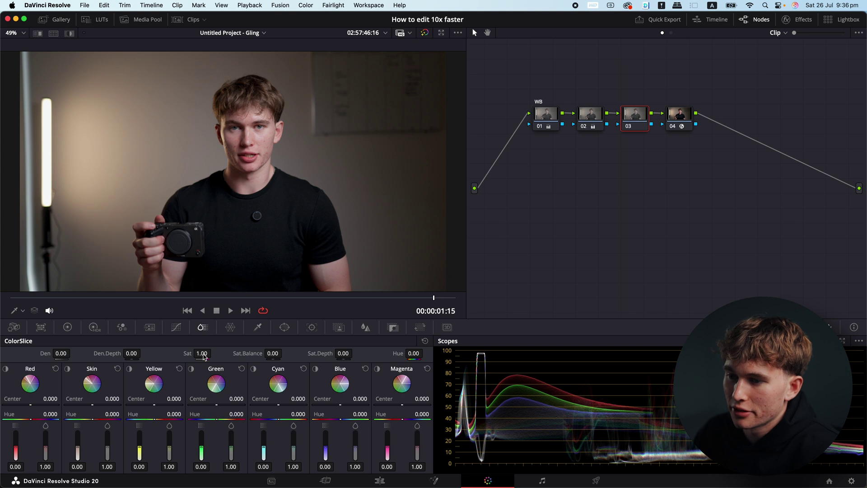
left_click_drag(214, 352, 214, 353)
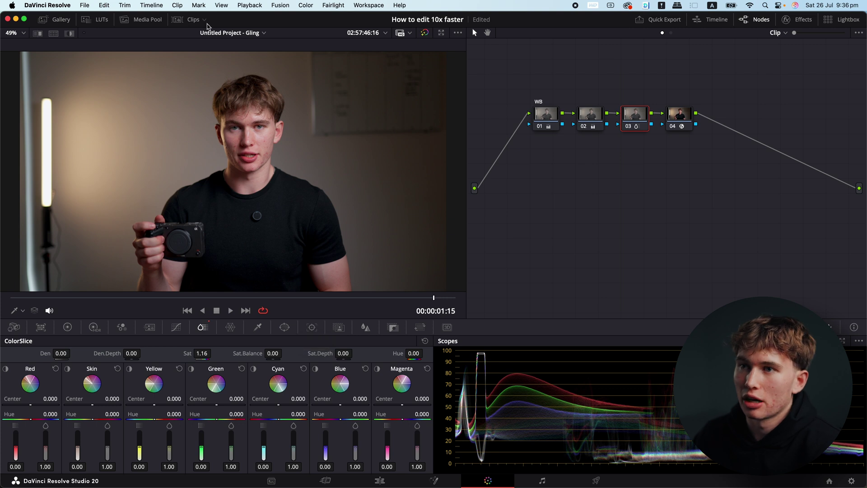
- Load the red-lit Adjustment Clip (clip 13, V2) from the thumbnail strip onto the Color page
left_click(194, 21)
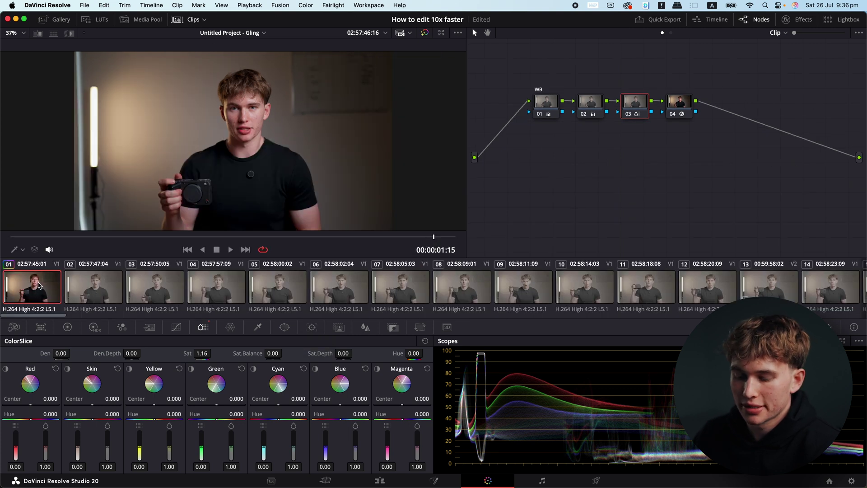
scroll(183, 296, "down", 20)
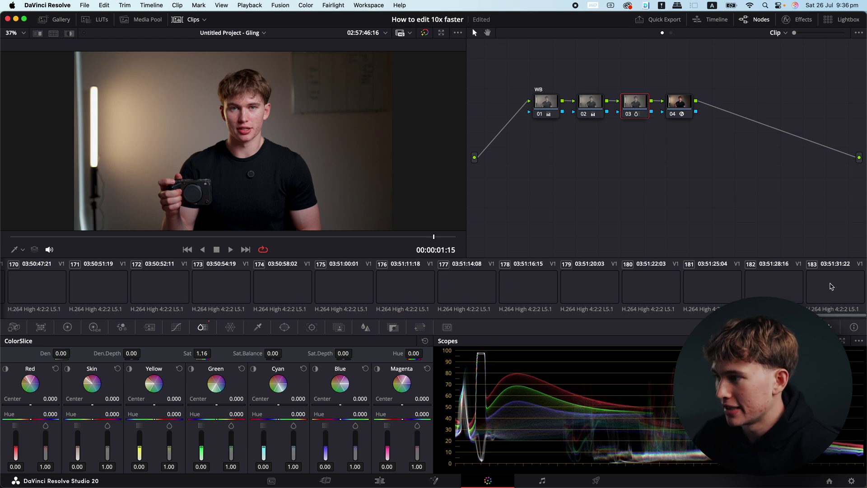
key("super+a")
scroll(684, 292, "up", 5)
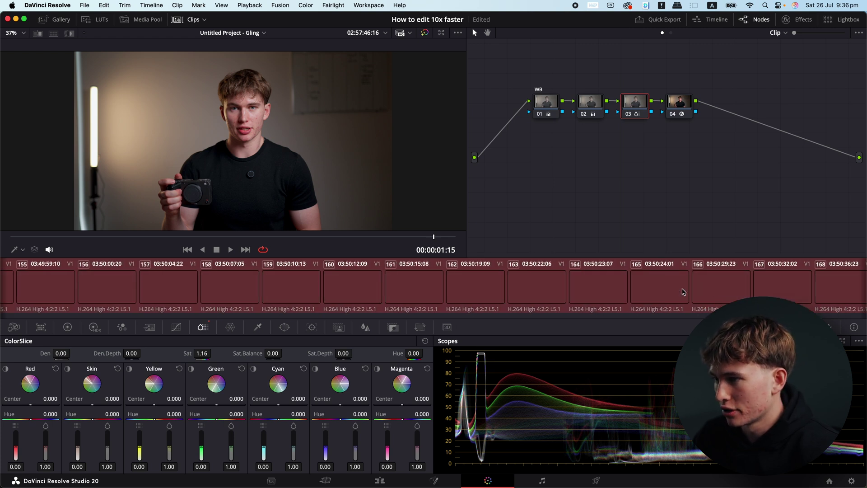
key("super+shift+a")
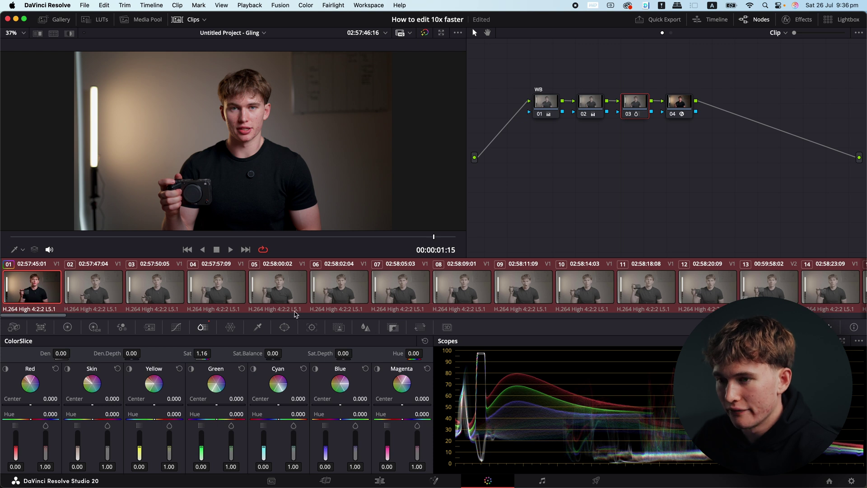
scroll(525, 294, "down", 7)
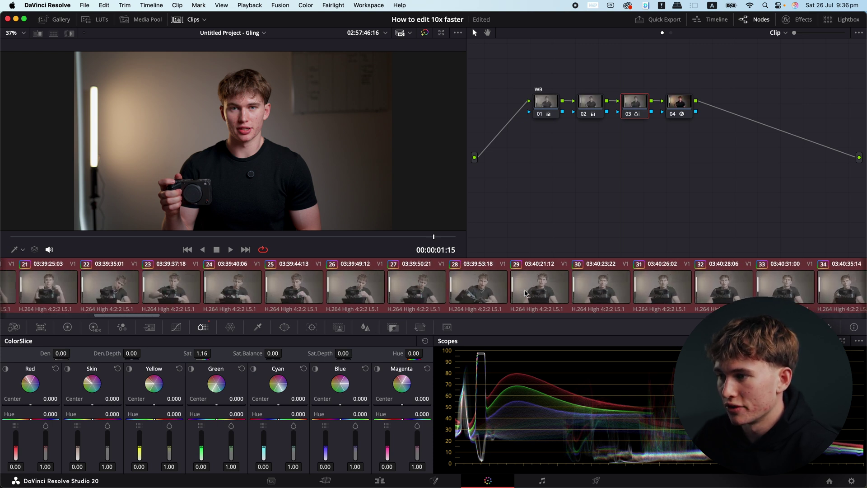
scroll(525, 294, "up", 6)
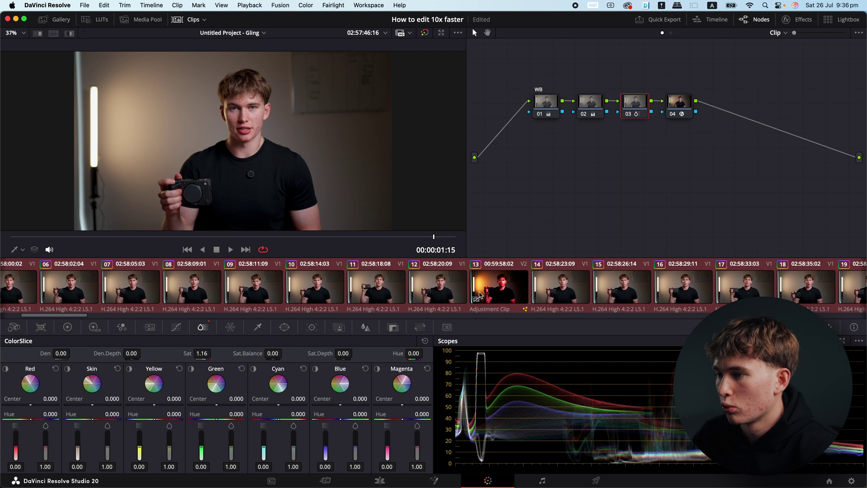
left_click(499, 298)
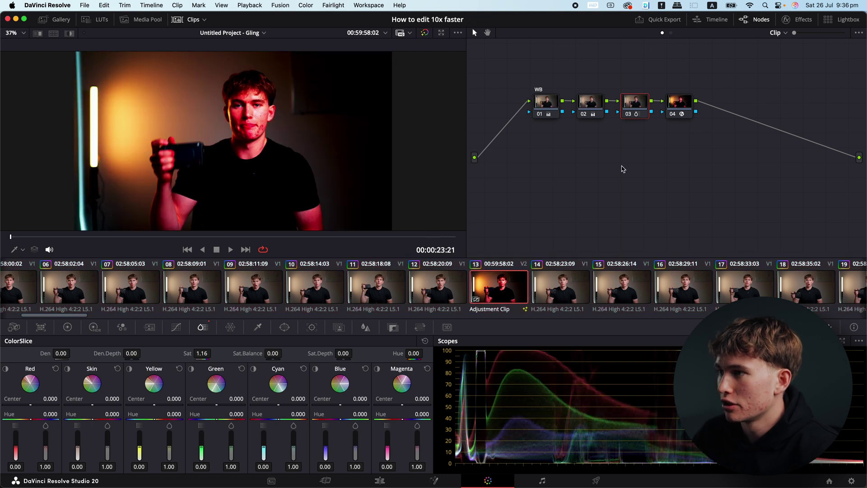
- Reset the Adjustment Clip to one empty node and remove it from the clip strip
right_click(622, 169)
left_click(632, 173)
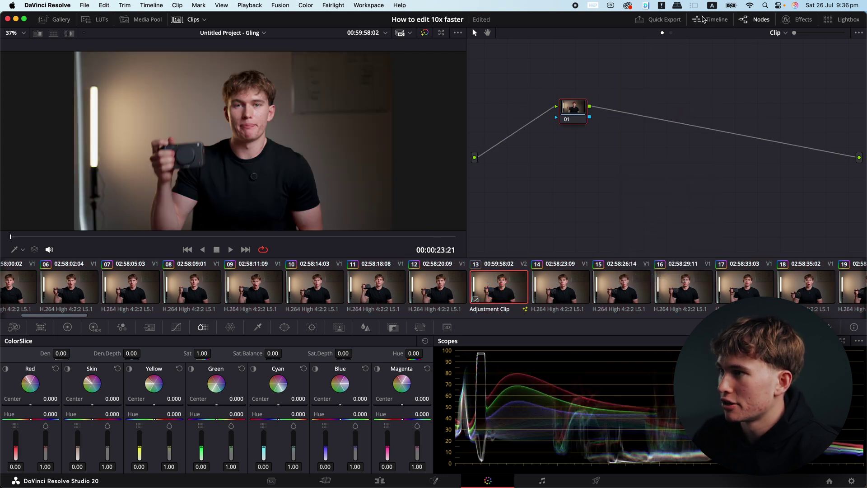
left_click(705, 19)
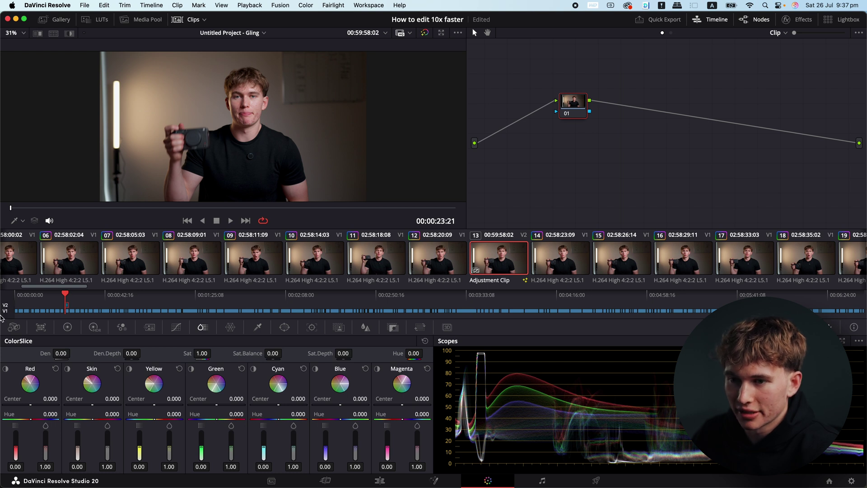
left_click(6, 308)
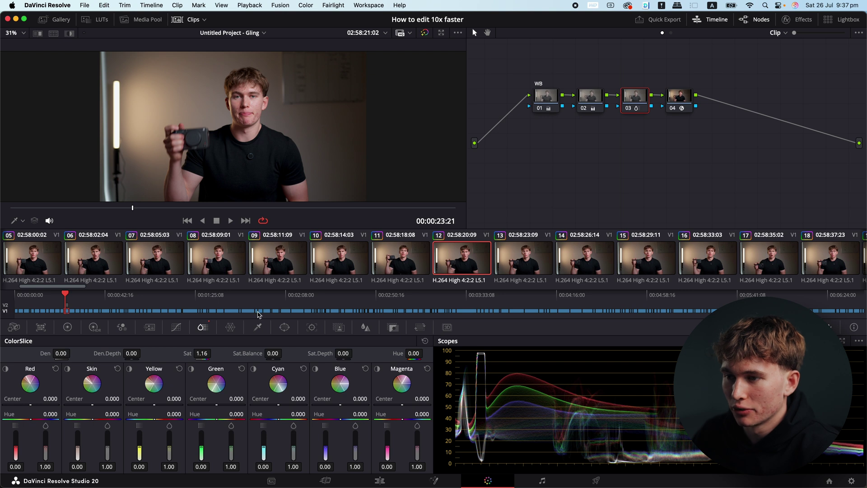
scroll(380, 263, "right", 15)
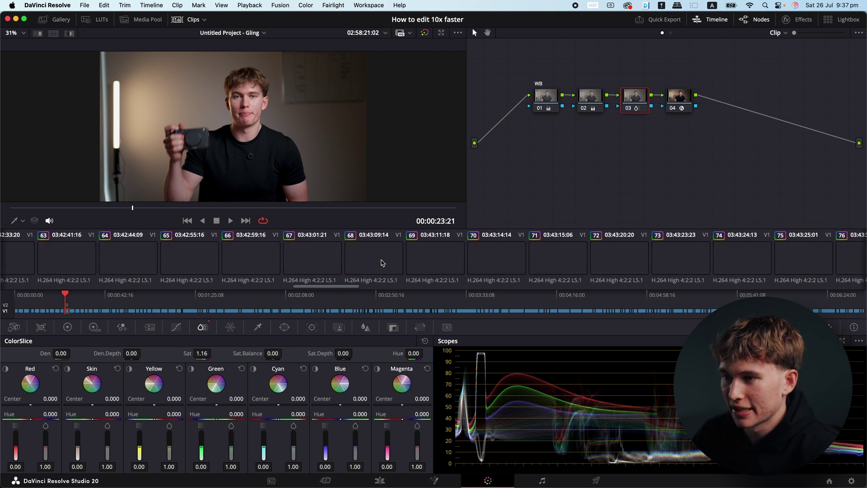
scroll(381, 262, "left", 12)
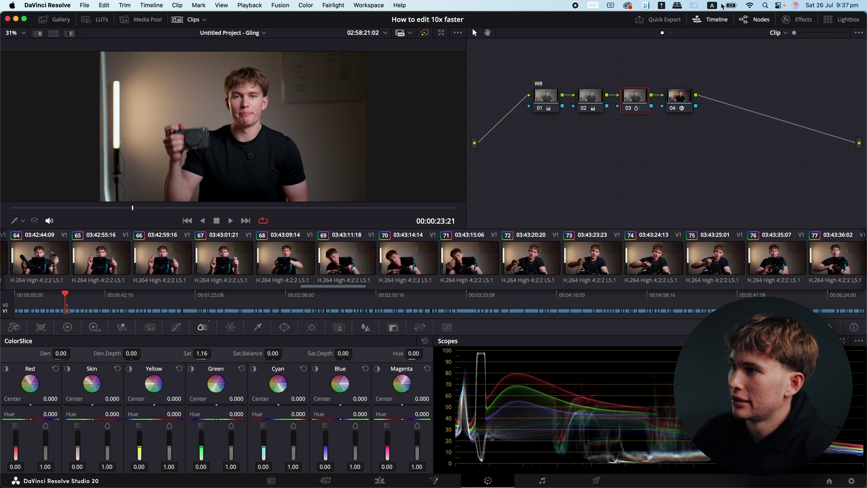
left_click(714, 20)
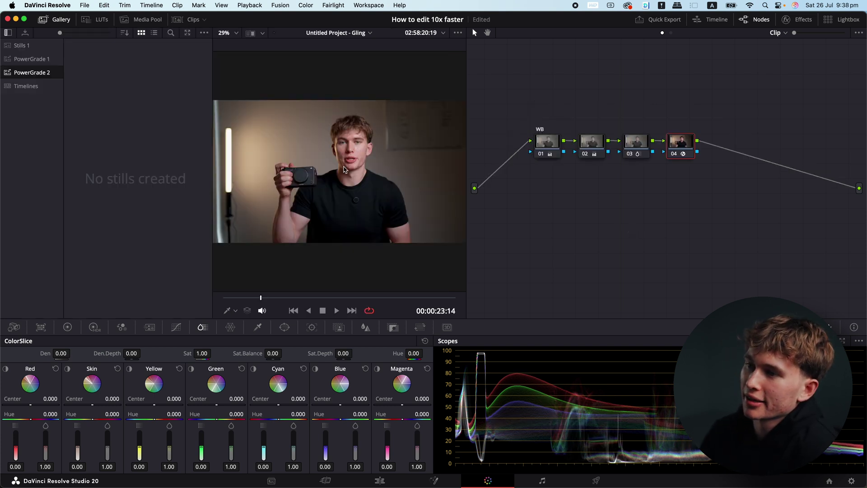
- Grab the four-node grade as a still in PowerGrade 2 and label it 'Colour grade'
right_click(344, 170)
left_click(379, 174)
right_click(105, 74)
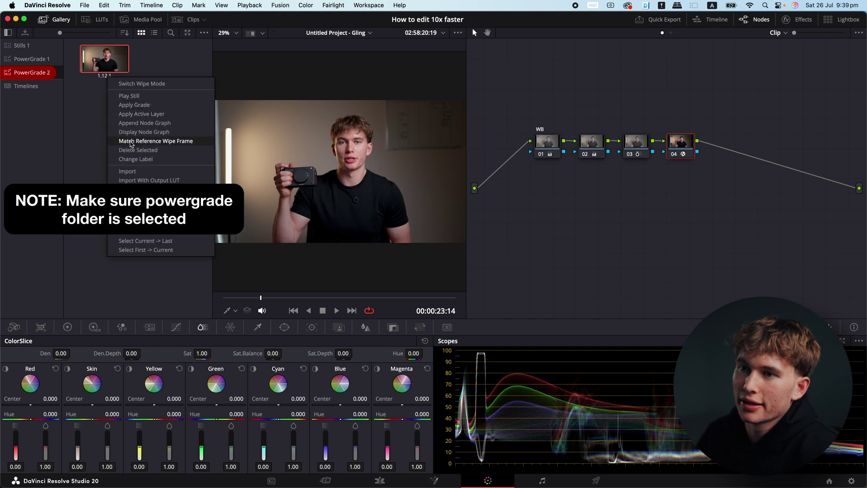
left_click(137, 163)
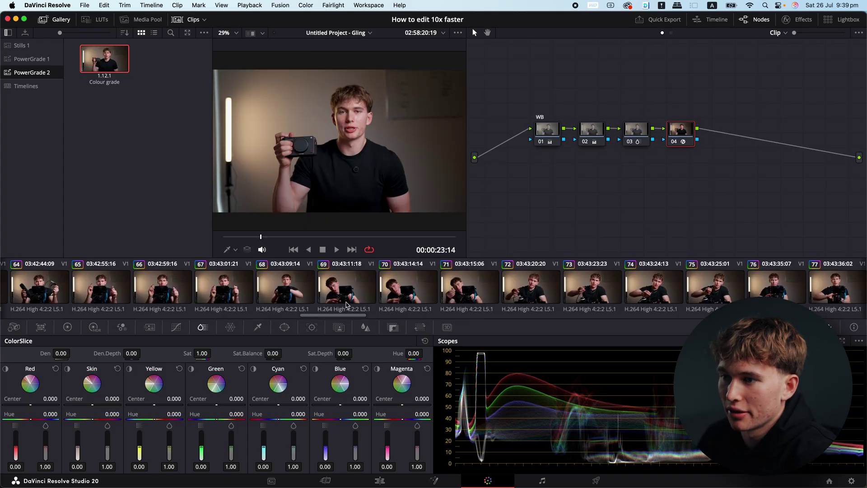
- Clear clip 69's old grade and apply the Colour grade still's WB, EXP, SAT and CST nodes
right_click(629, 199)
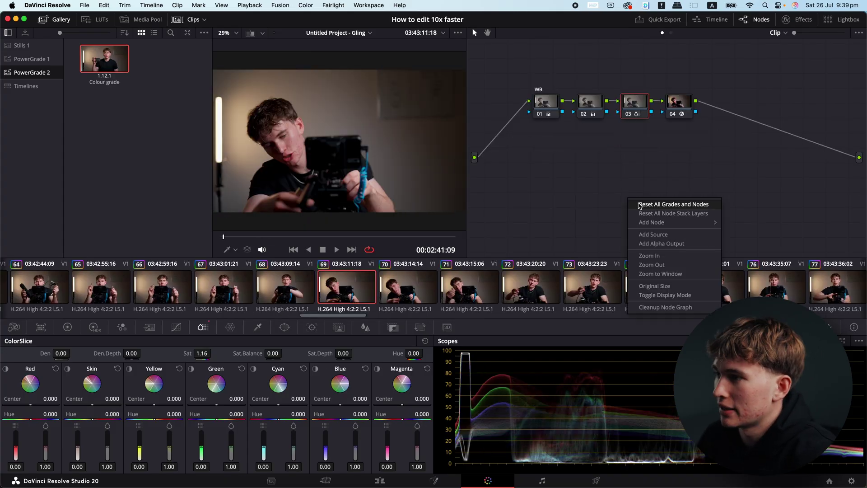
left_click(640, 205)
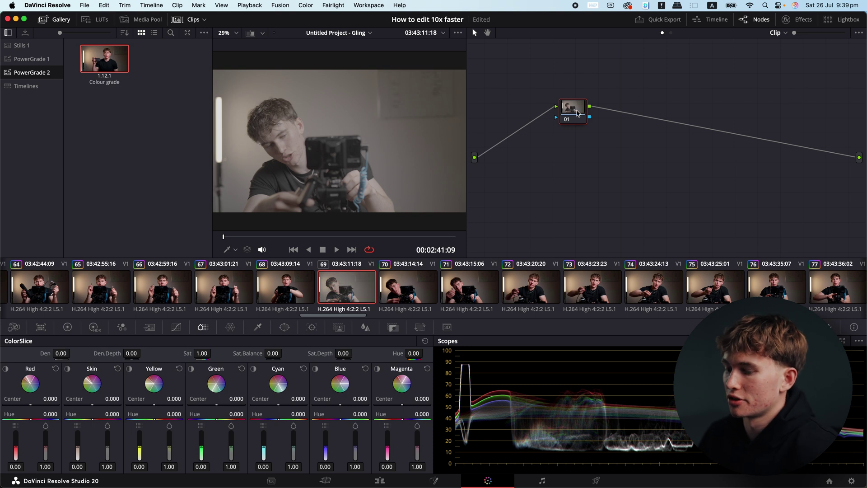
mouse_move(95, 64)
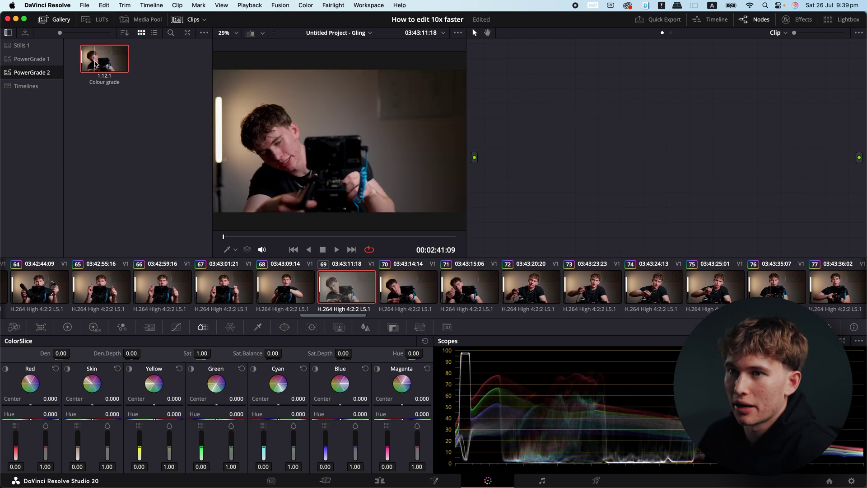
left_click_drag(96, 64, 599, 135)
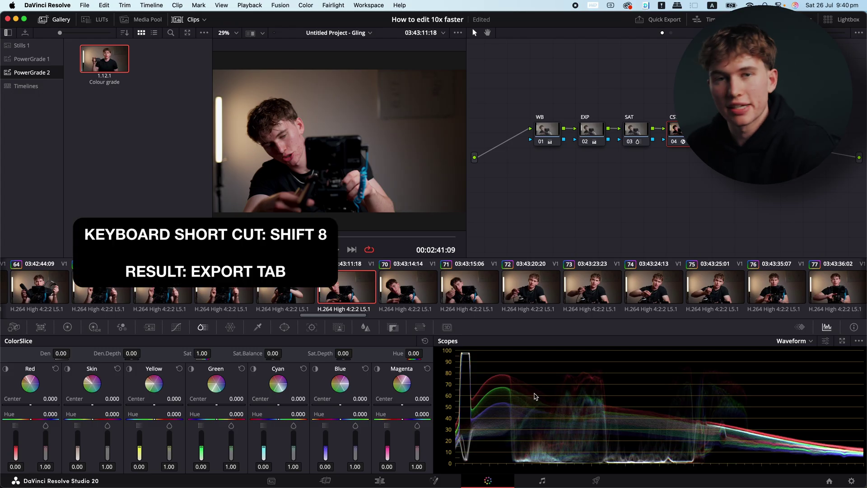
- On the Deliver page, name the export 'Tutorial' and set its location to the Desktop
key("shift+8")
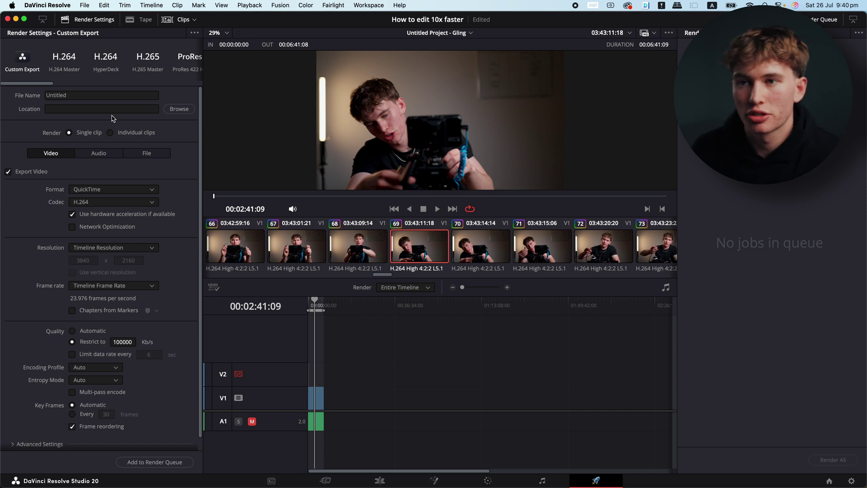
double_click(105, 96)
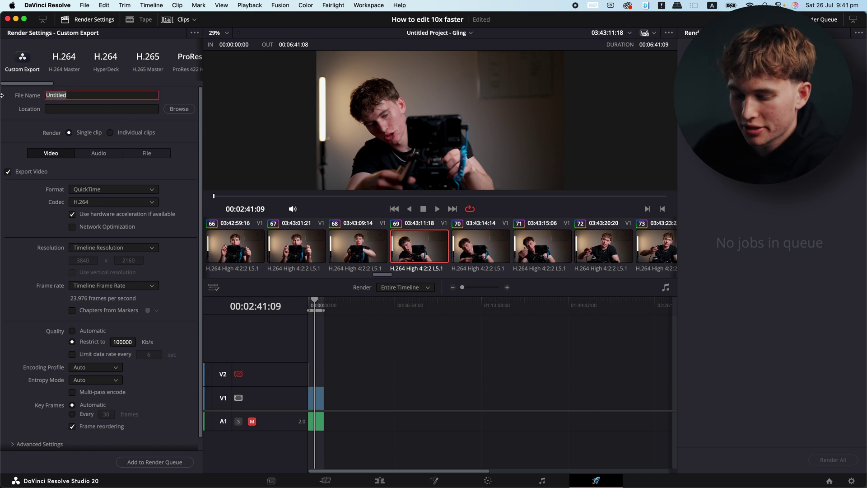
type("Tutorial")
left_click(179, 109)
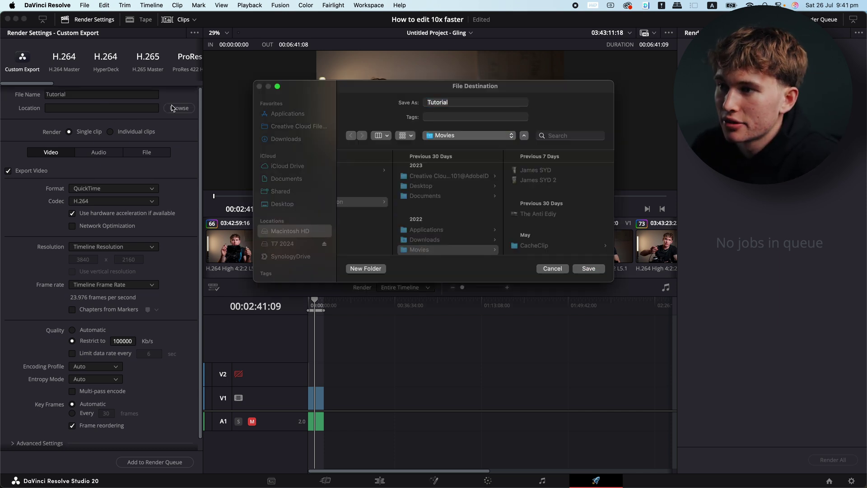
left_click(284, 204)
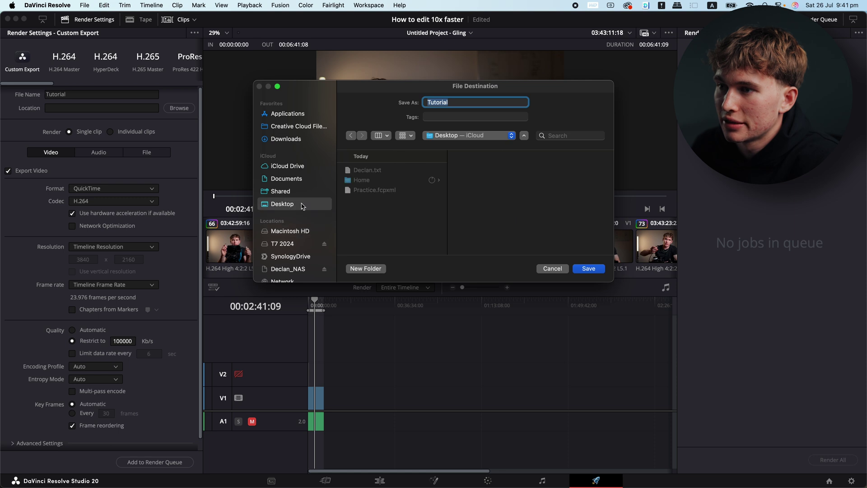
left_click(589, 268)
- Set the export's encoding profile to High
scroll(183, 225, "down", 1)
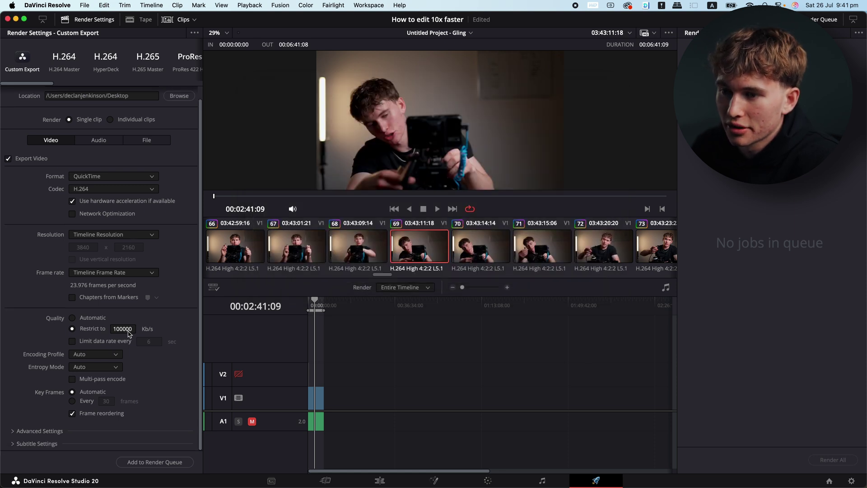
left_click(108, 354)
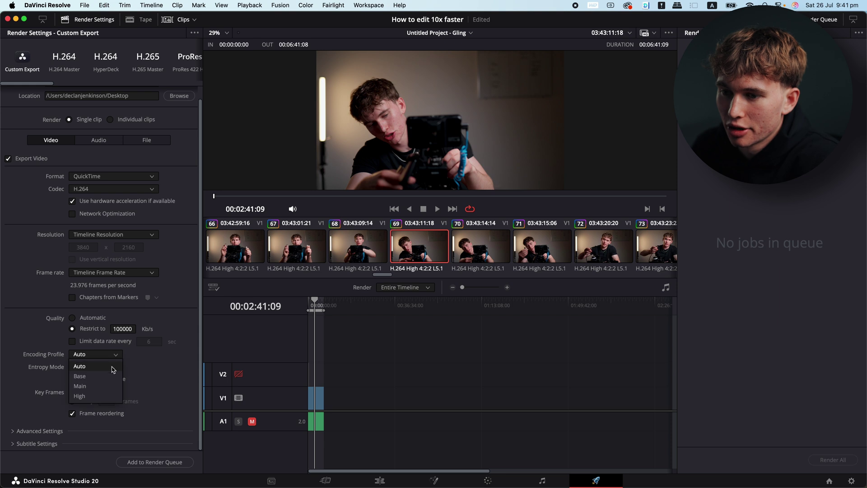
left_click(104, 396)
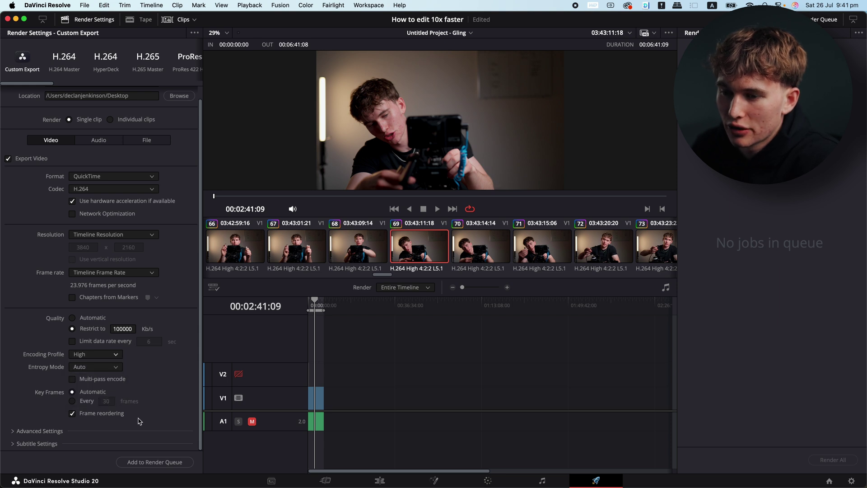
scroll(145, 299, "up", 1)
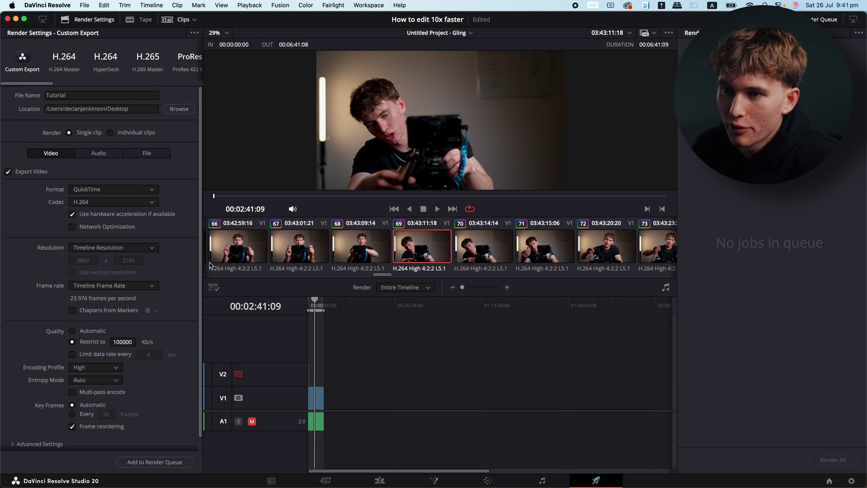
- Start saving the render settings as a 'Youtube expor' preset, then cancel it
left_click(194, 34)
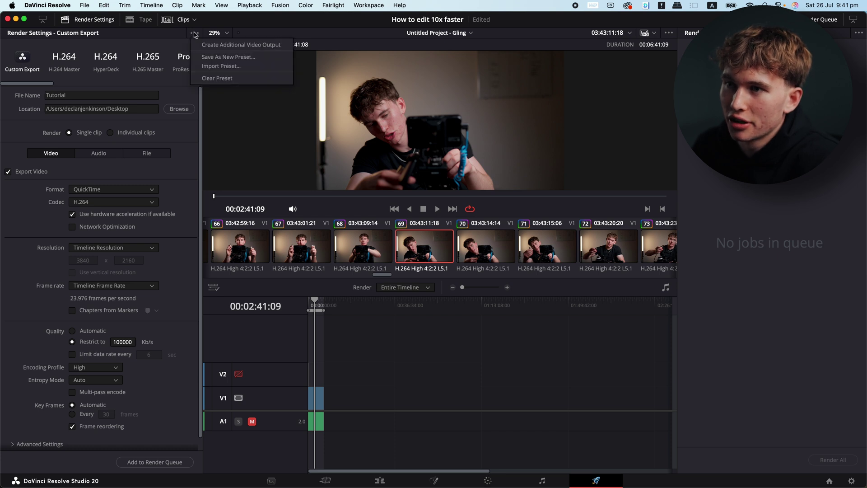
left_click(229, 57)
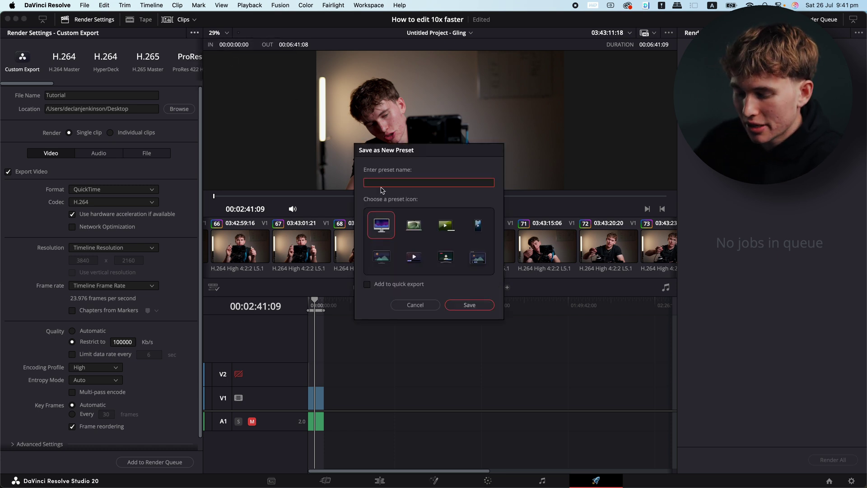
type("Youtube export")
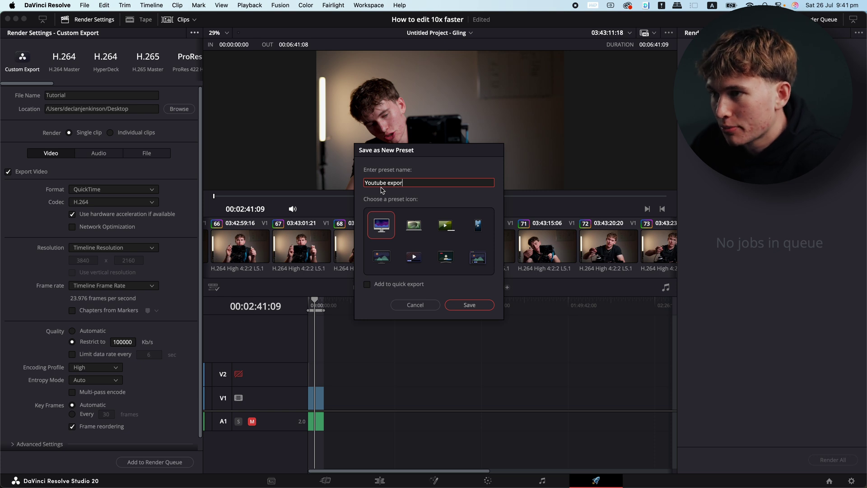
left_click(415, 304)
scroll(142, 57, "right", 5)
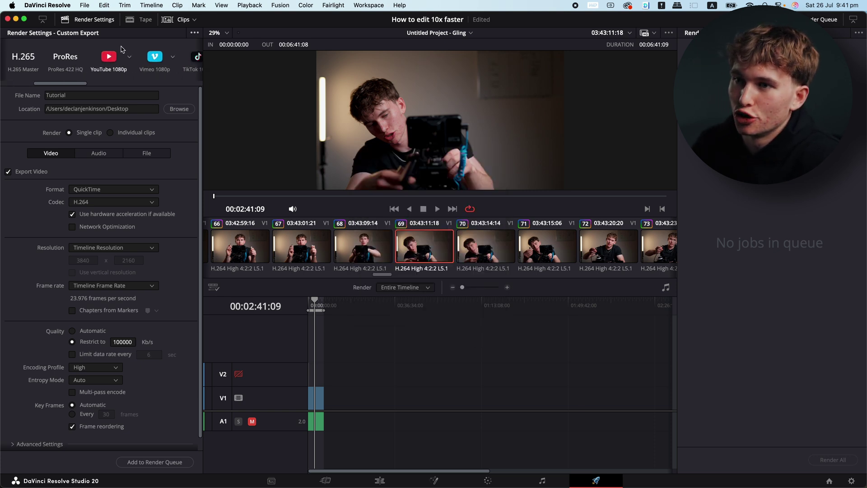
- Switch the YouTube preset to 2160p and add the render job to the queue
left_click(130, 57)
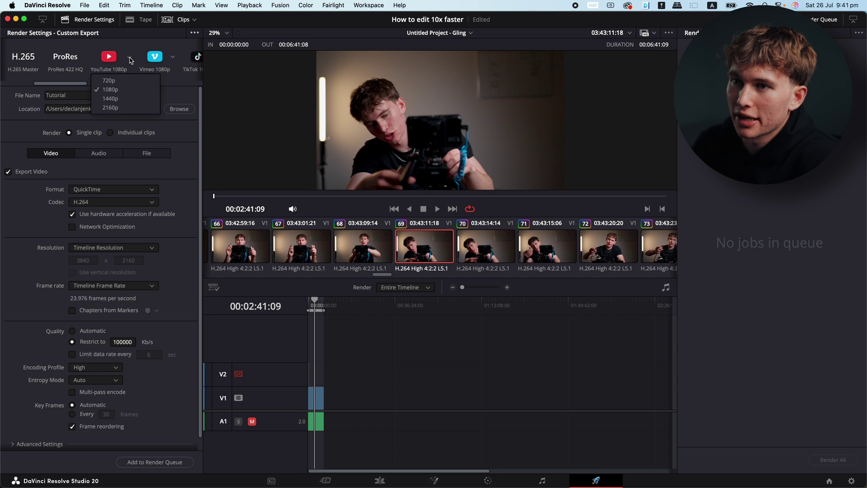
left_click(110, 108)
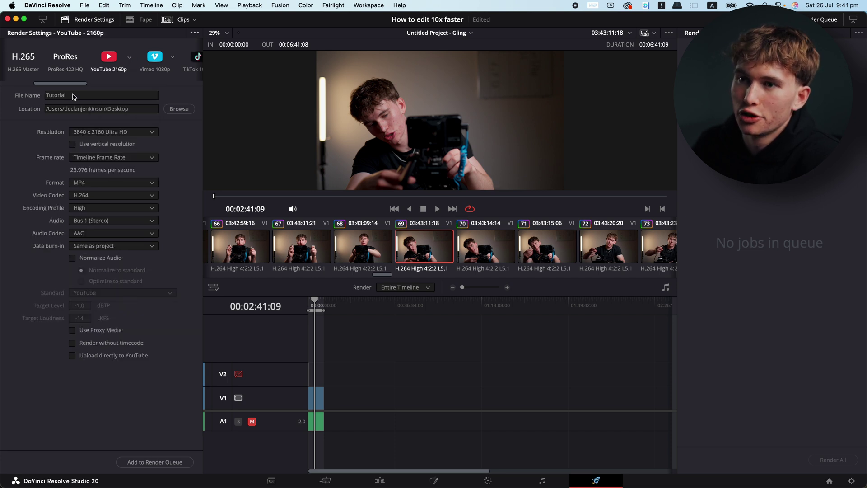
left_click(154, 462)
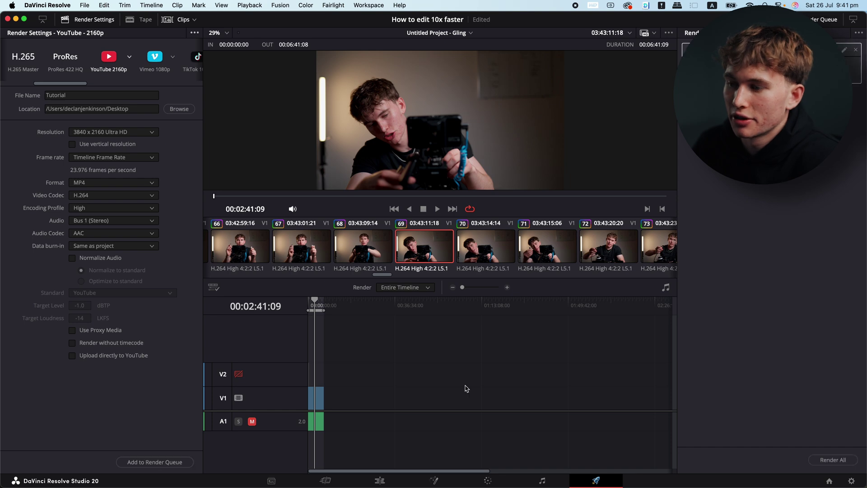